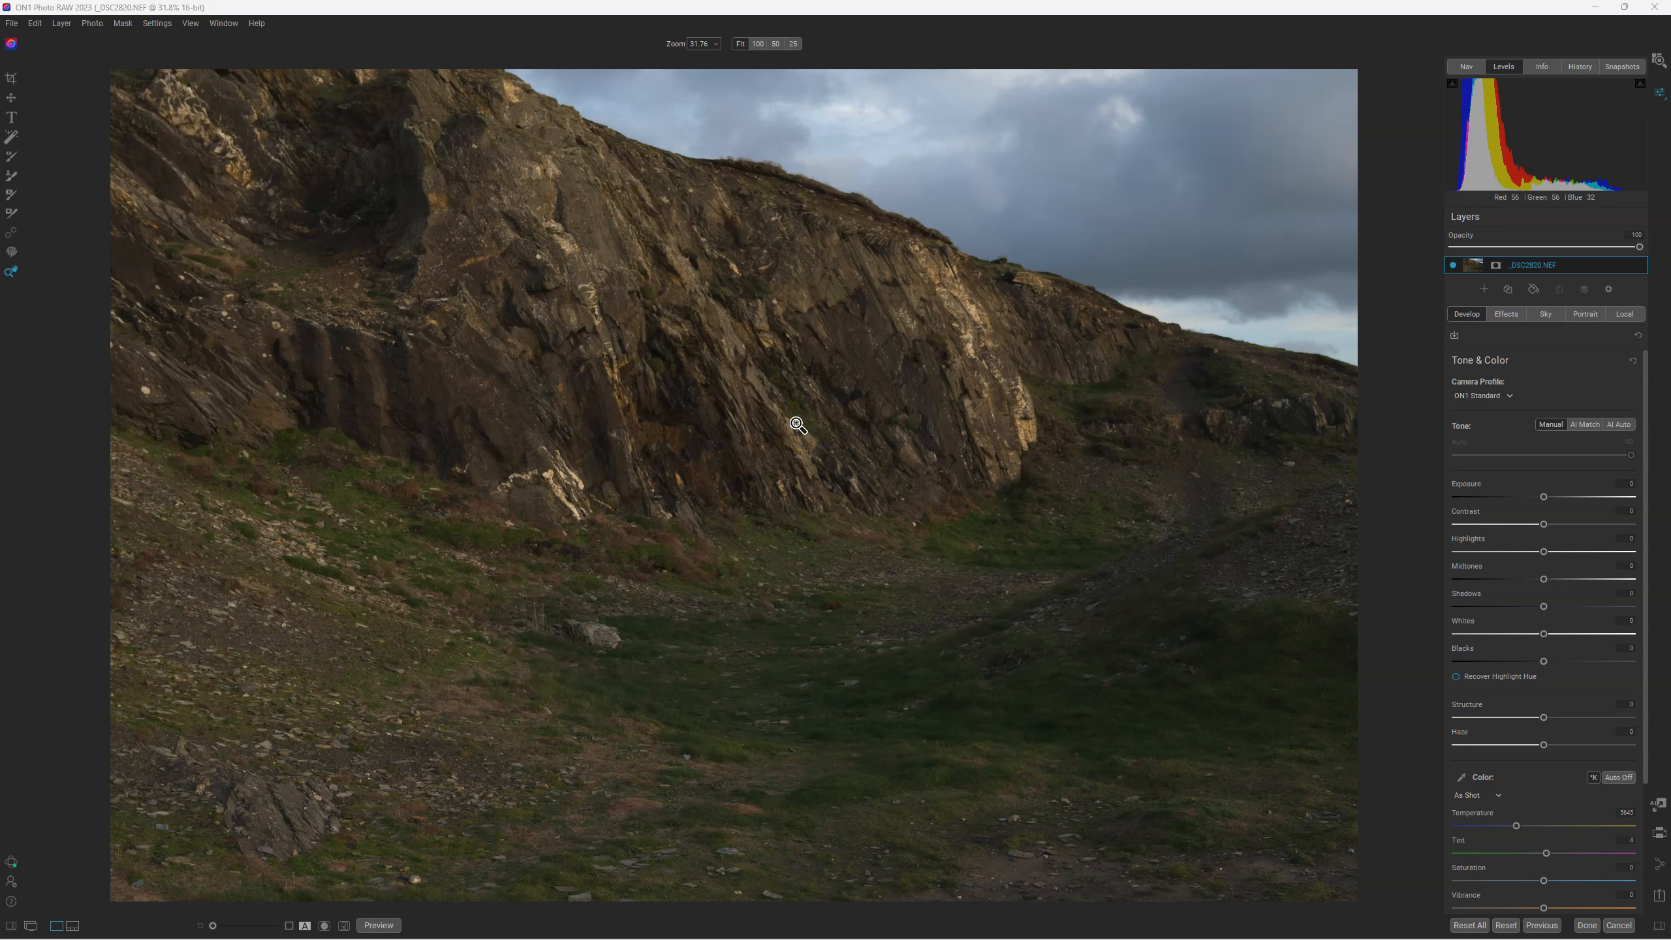
Mask out the landscape with a quick mask, using a Drop stroke across the cliff and a Keep stroke across the sky
left_click(11, 194)
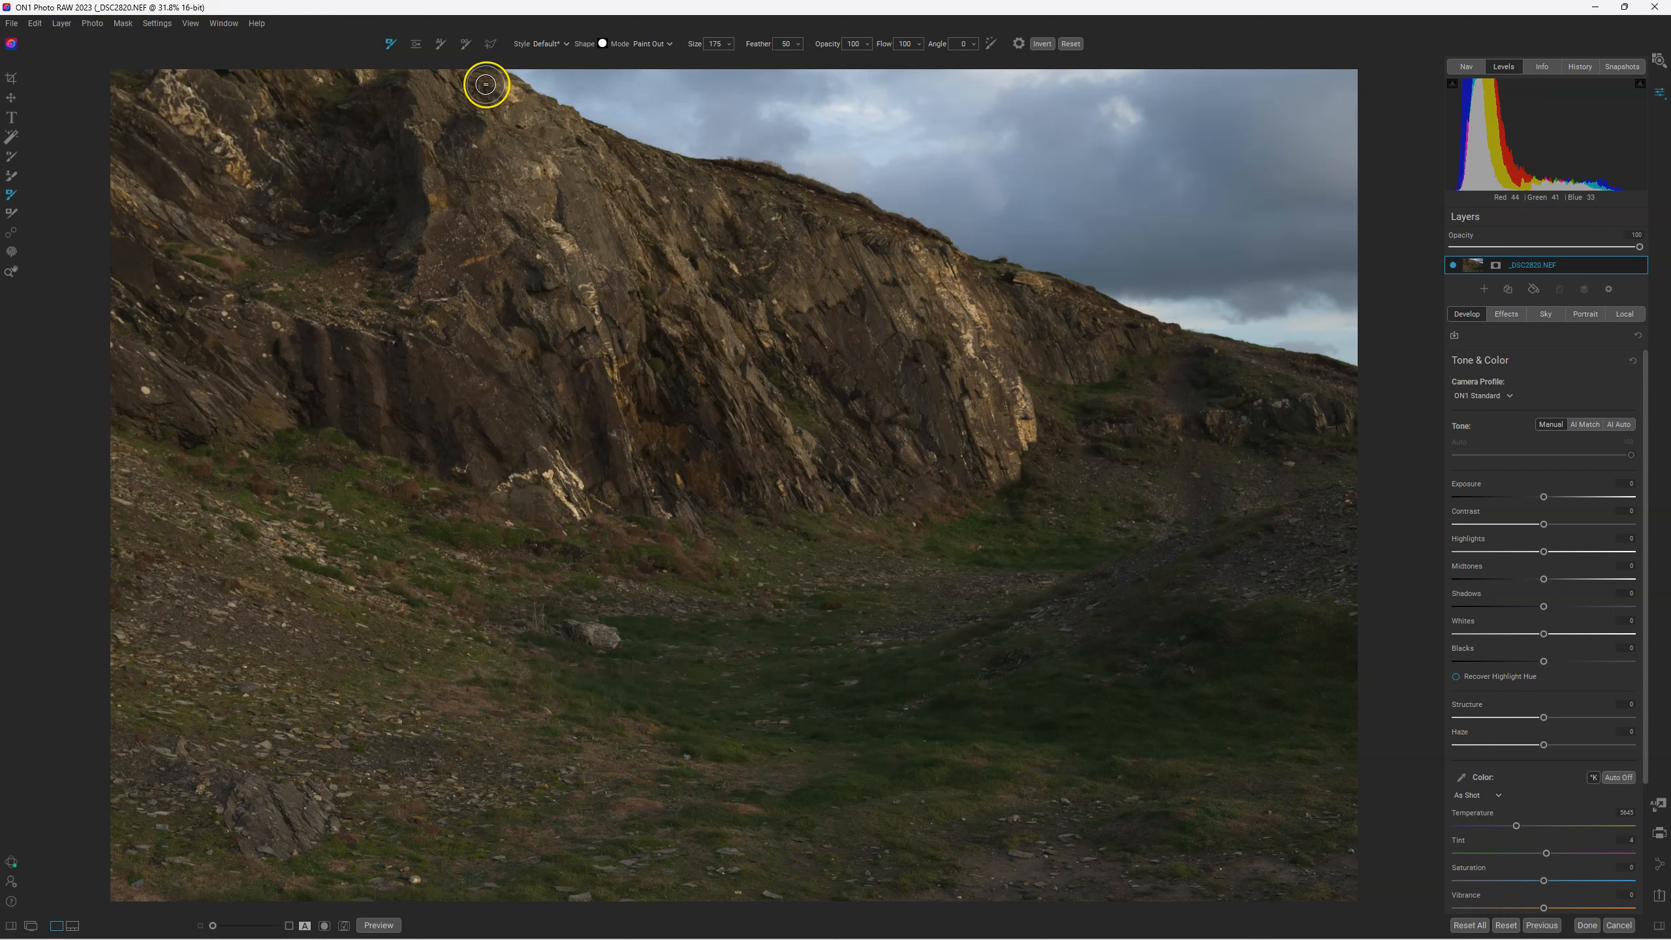
left_click(440, 46)
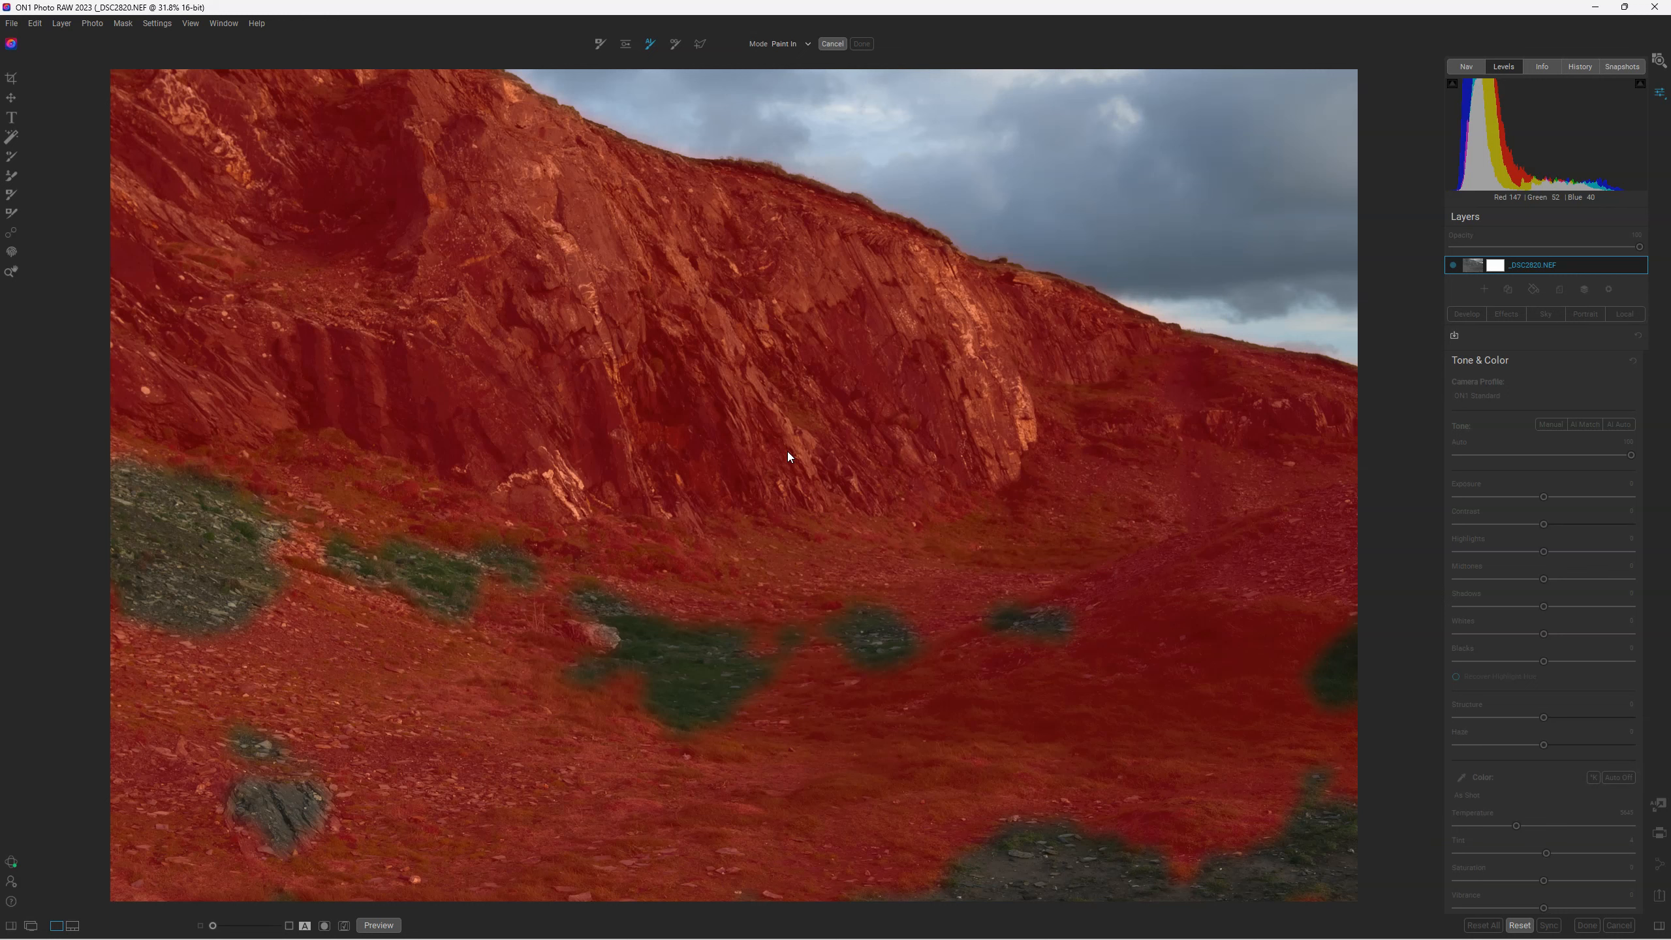
left_click(674, 44)
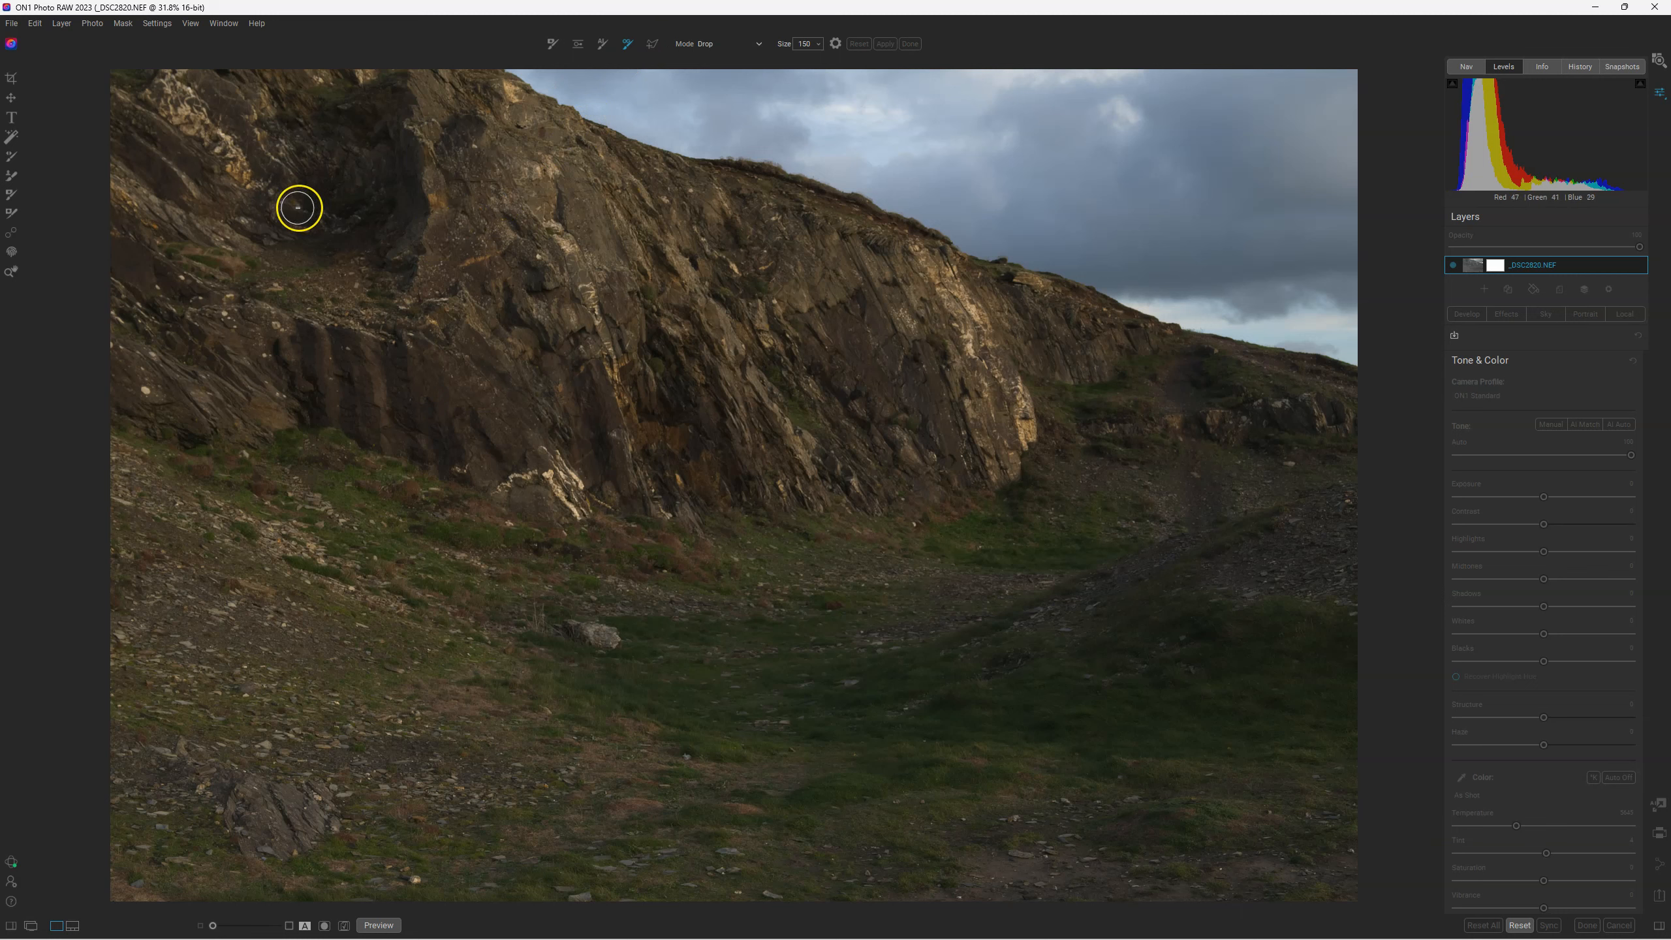
mouse_move(273, 174)
left_mouse_down()
mouse_move(429, 257)
mouse_move(968, 377)
left_mouse_up()
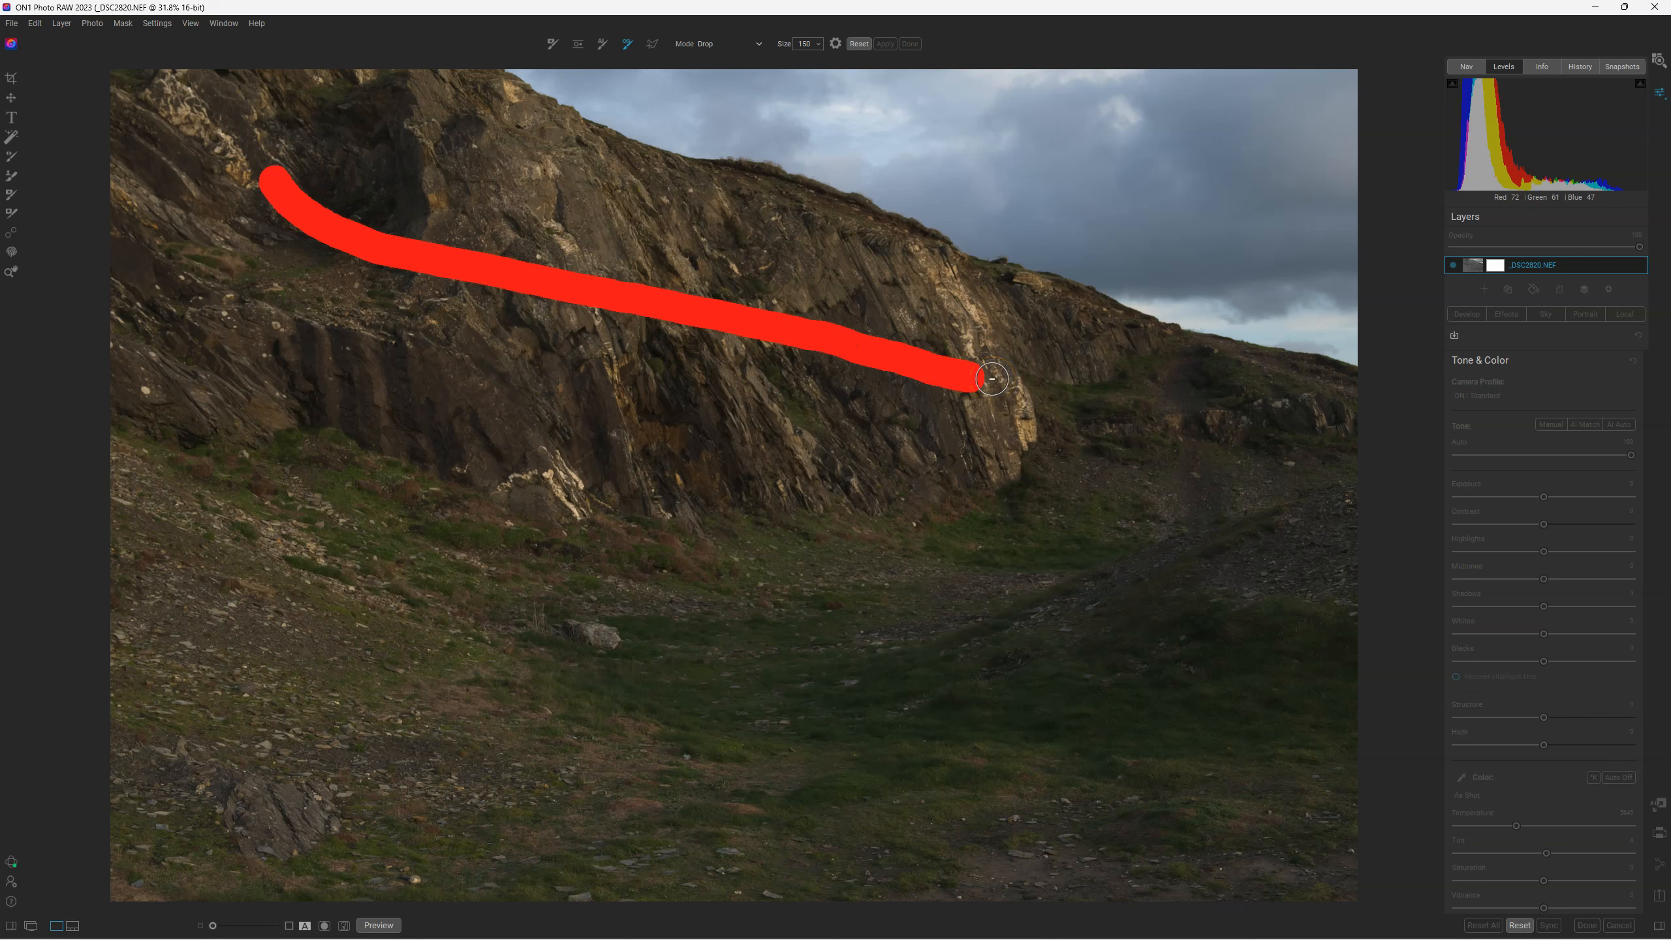
left_click(756, 44)
left_click(712, 66)
left_click_drag(655, 92, 1173, 149)
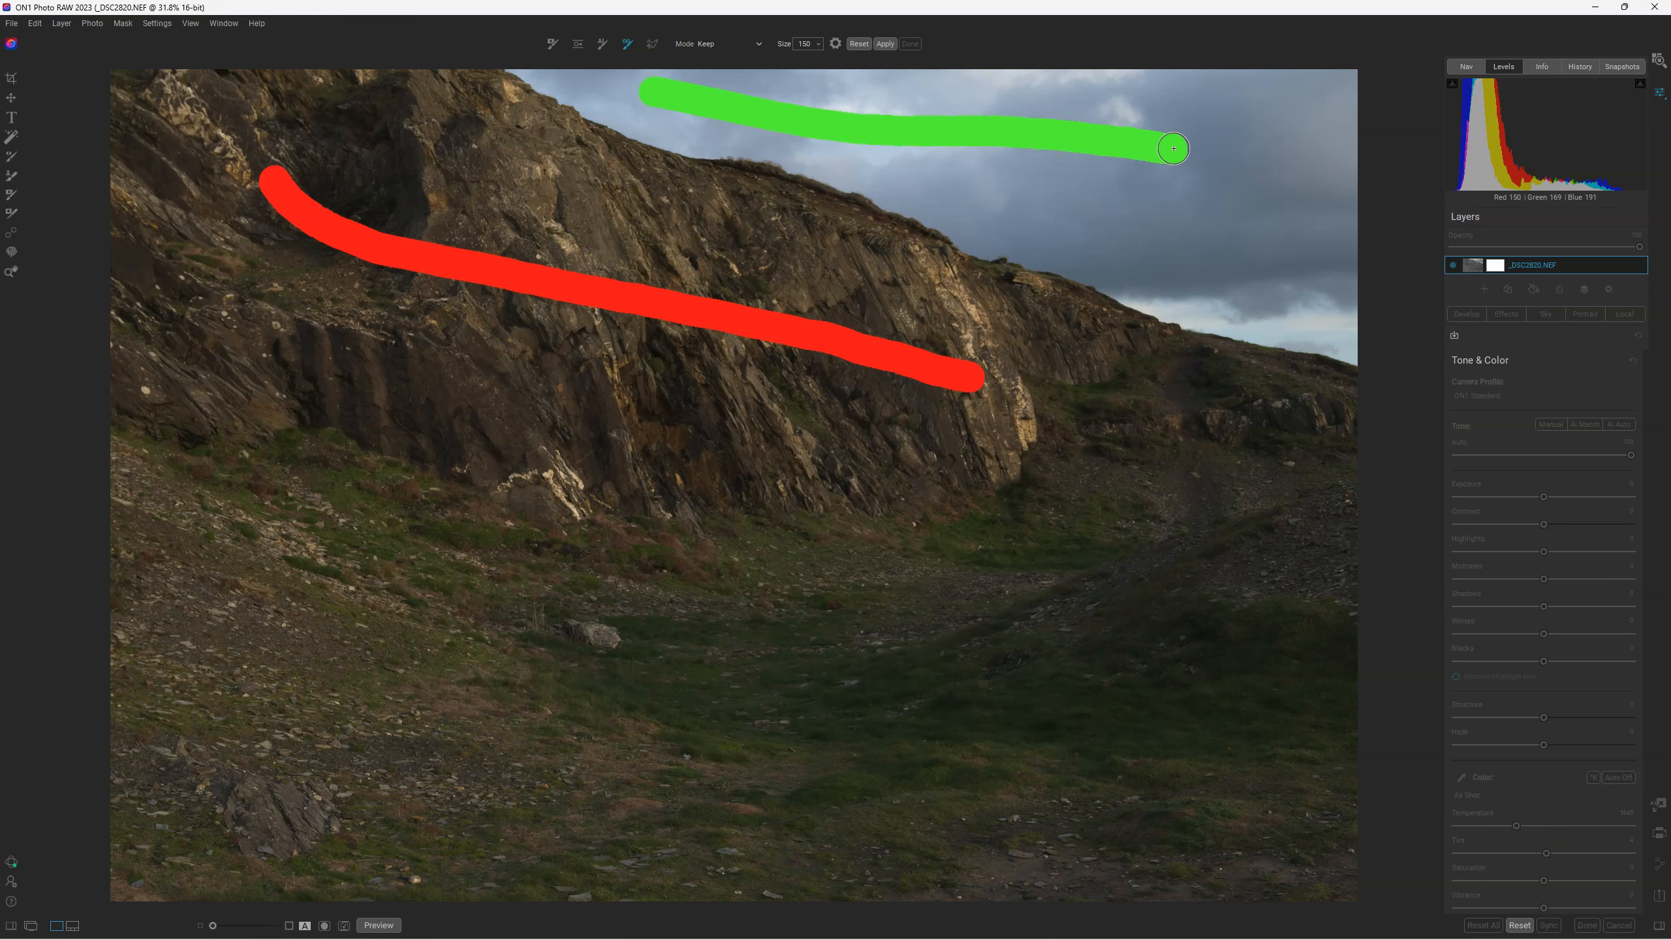
left_click(886, 45)
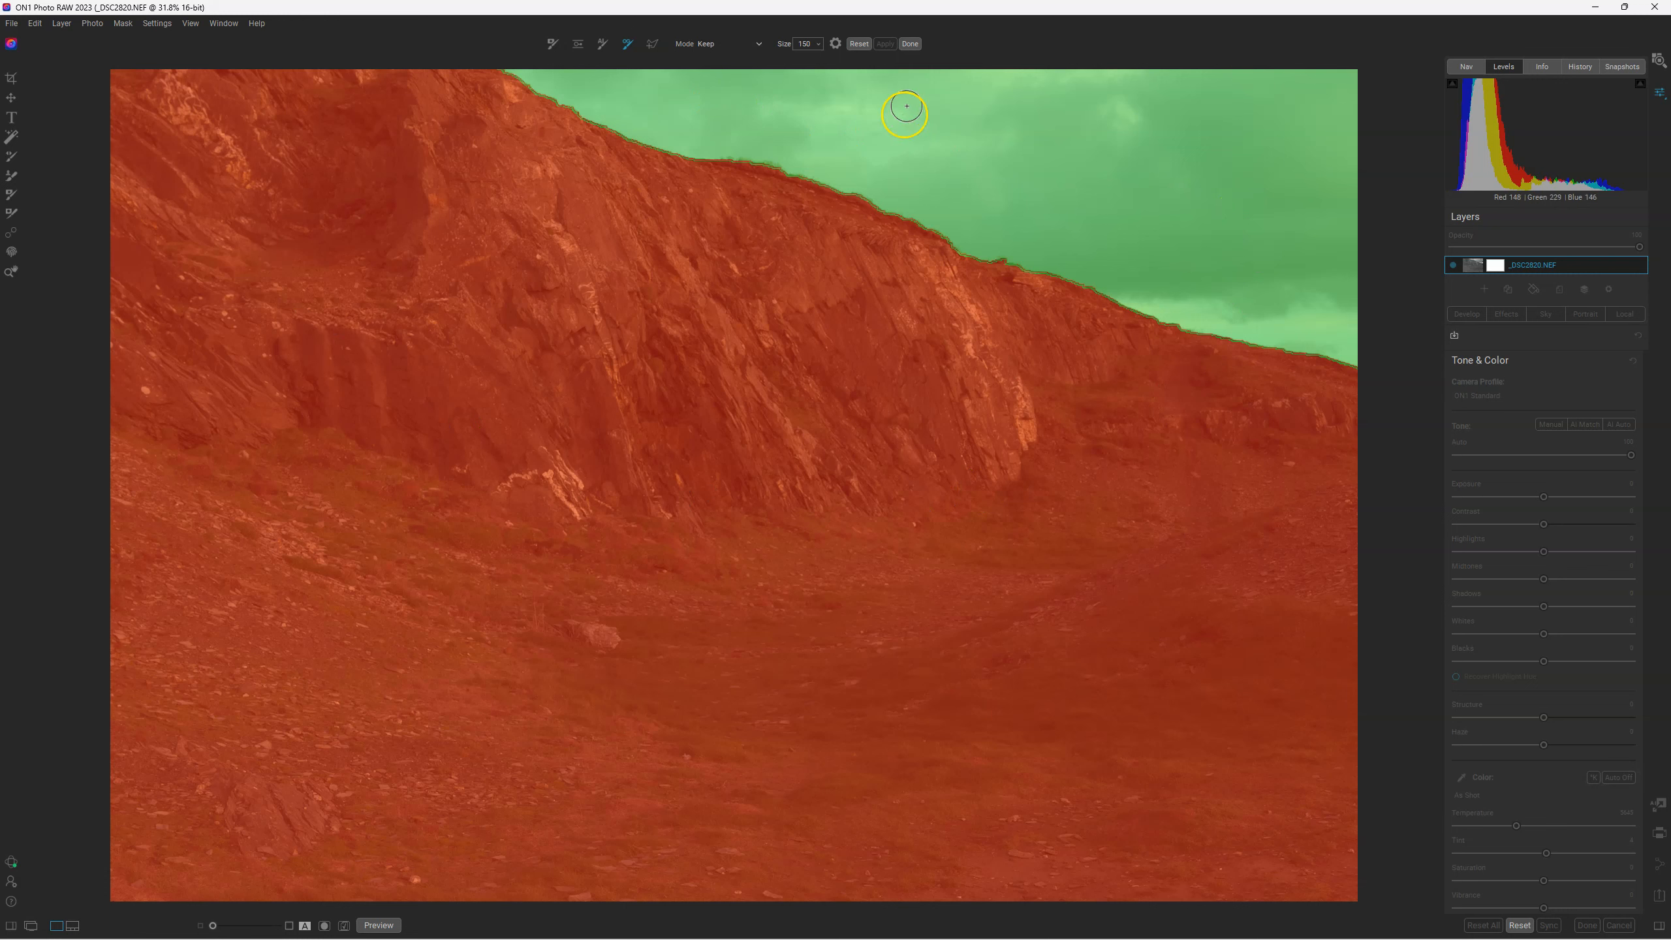
left_click(914, 45)
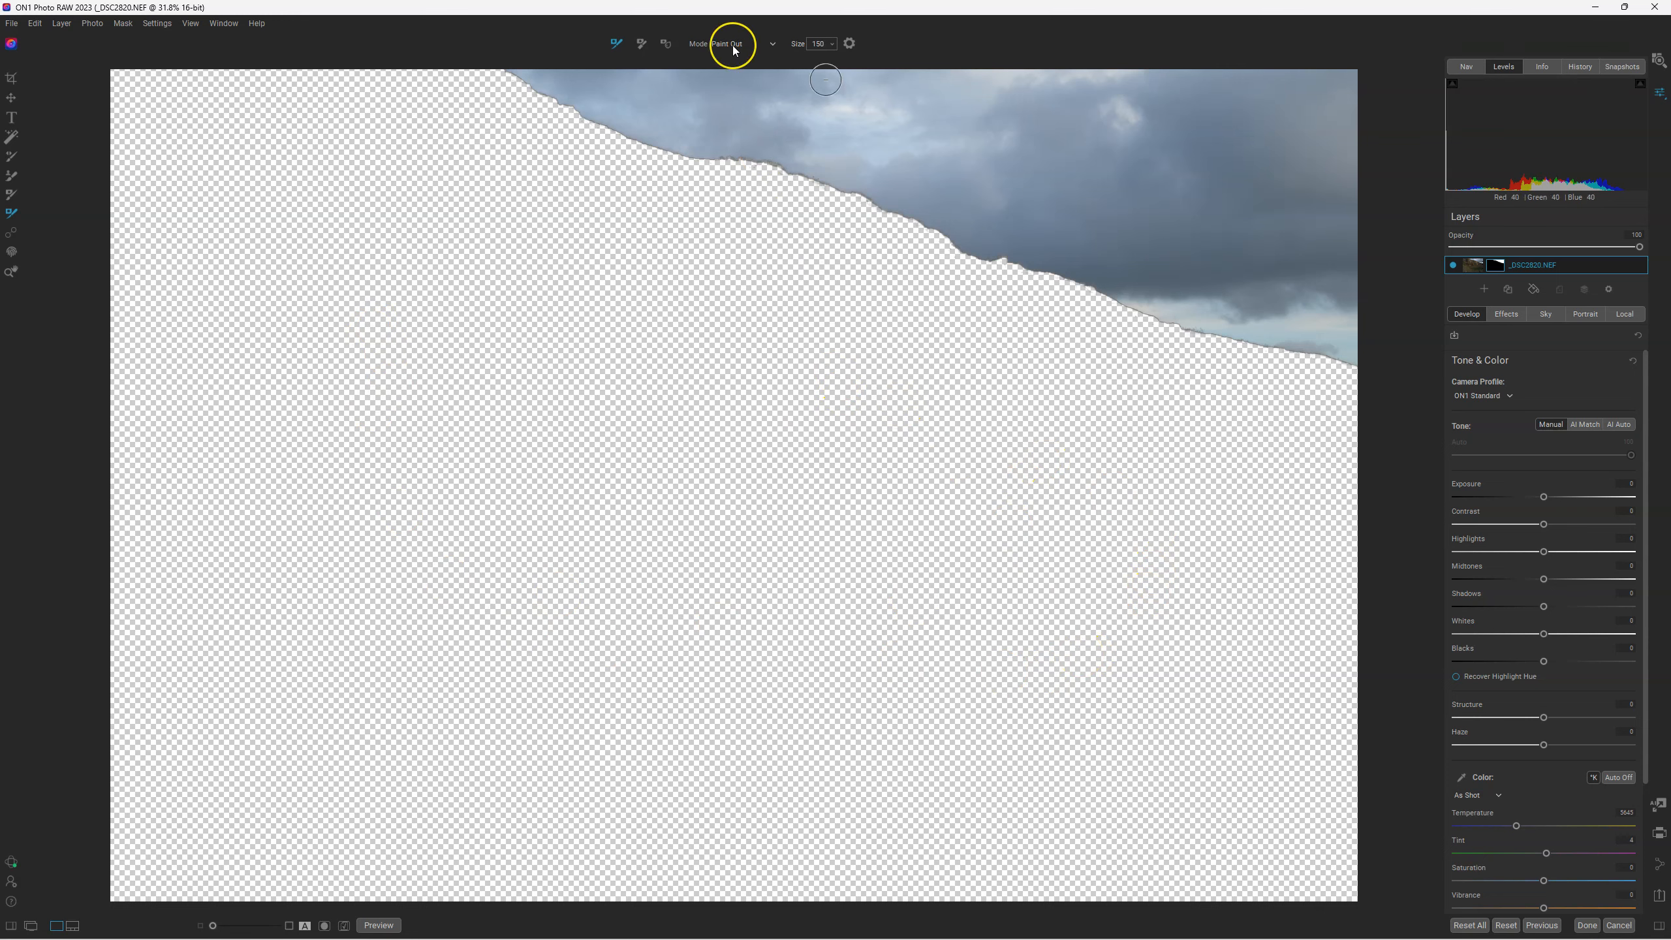
Reset the layer properties to clear the quick mask
right_click(1501, 261)
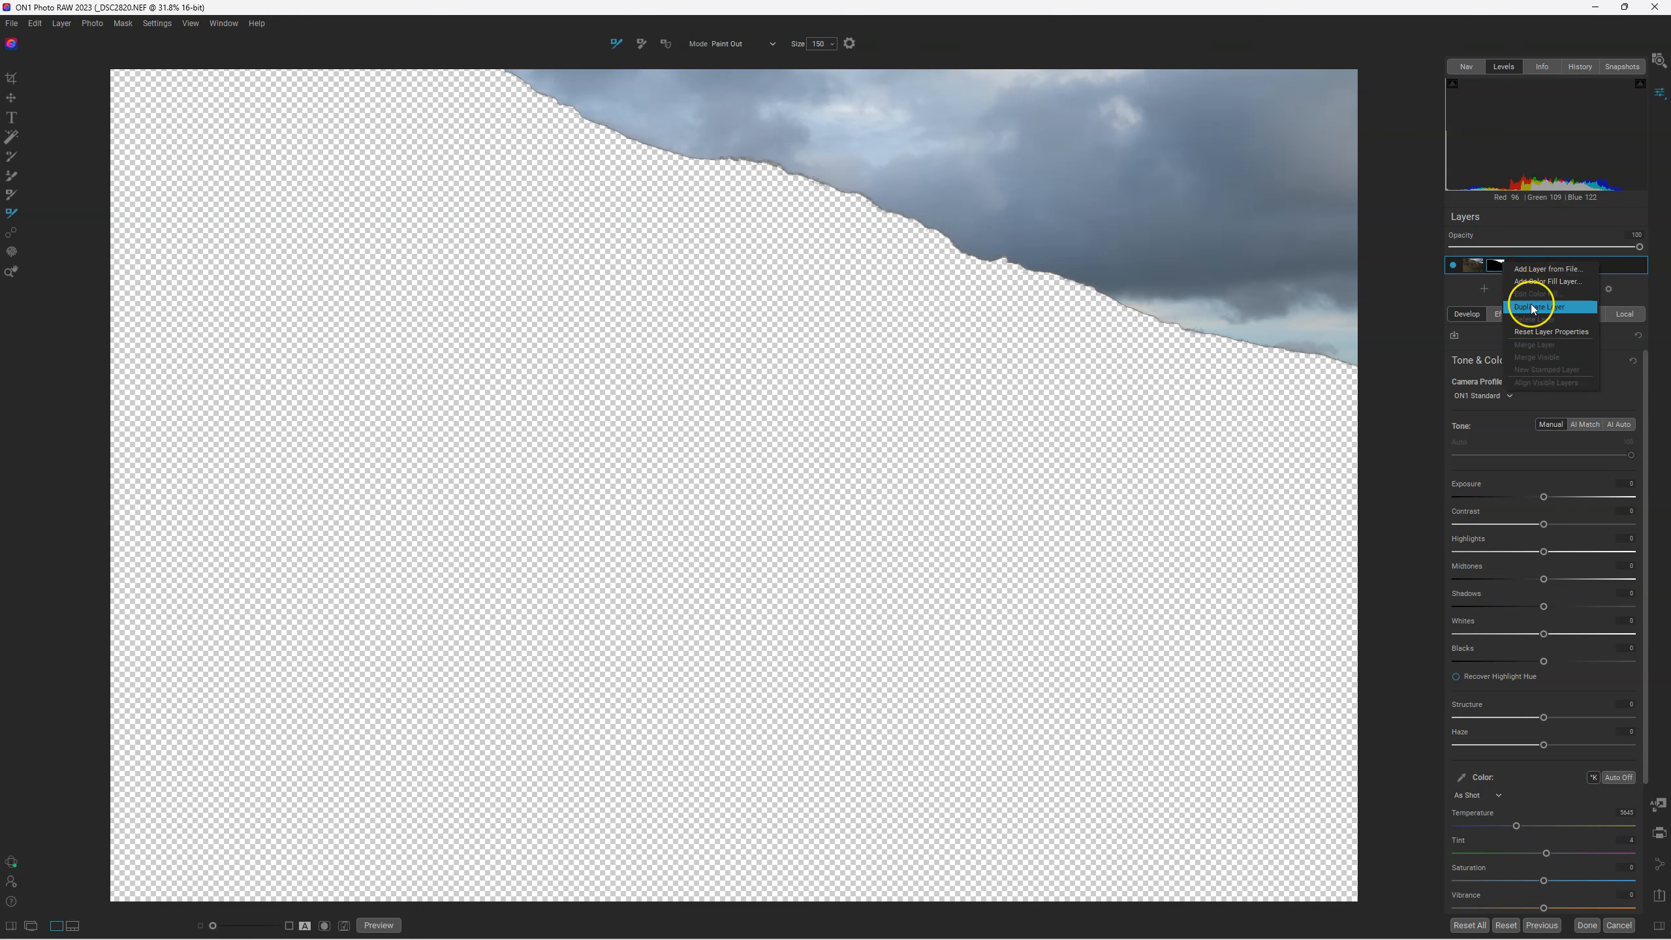
left_click(1530, 332)
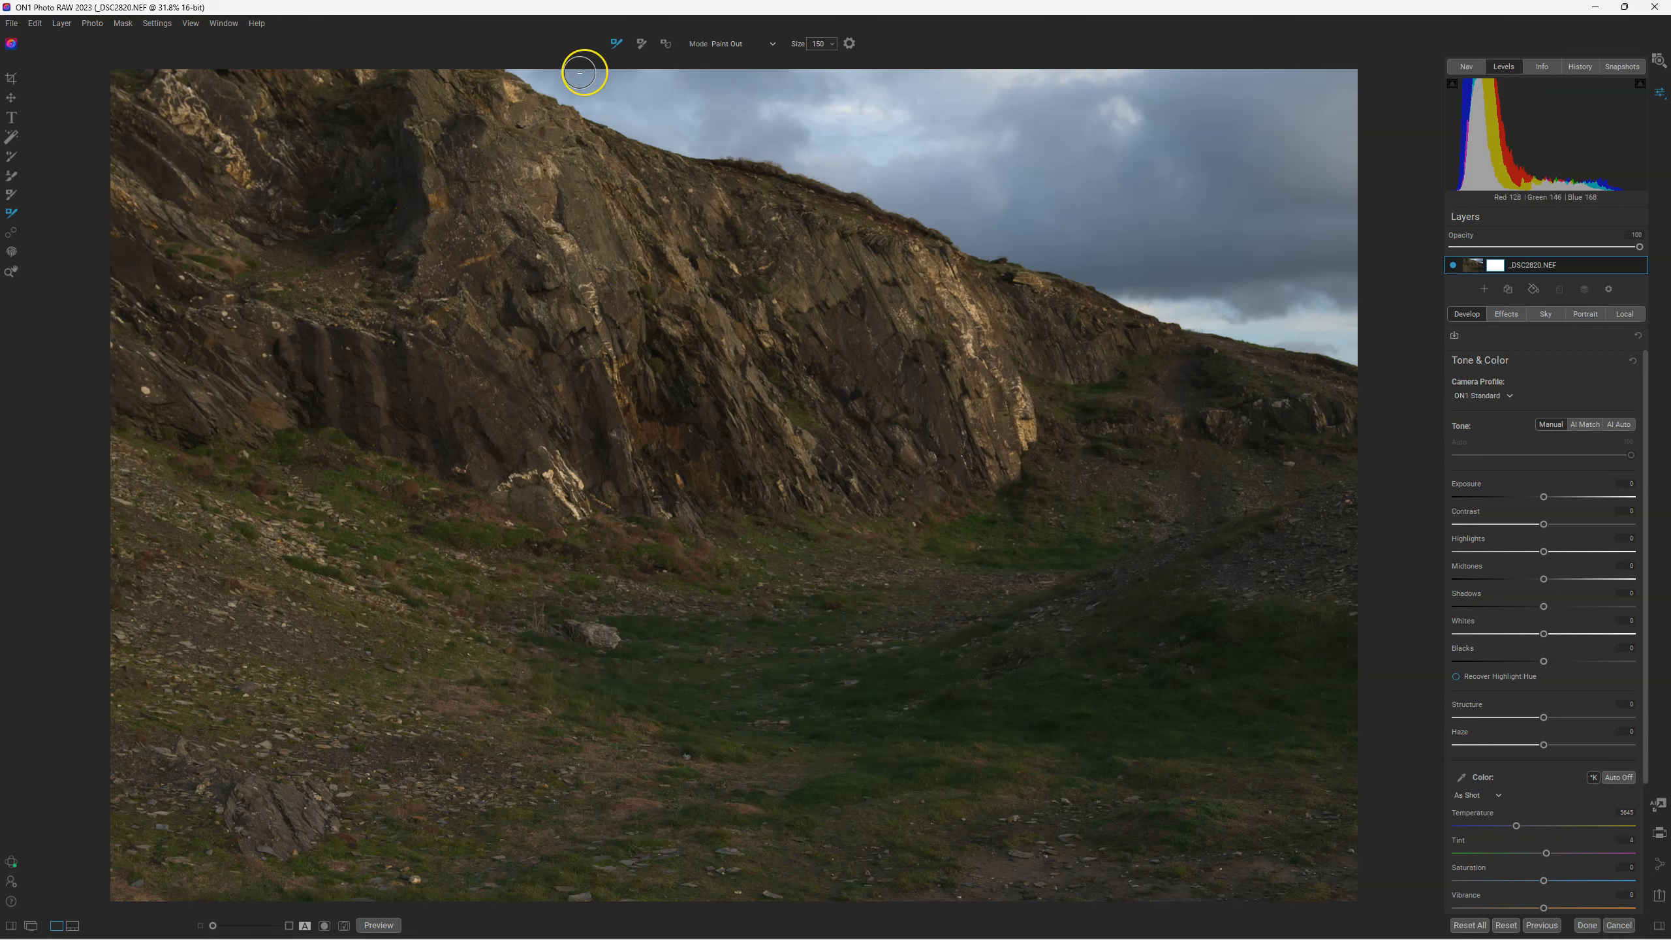
left_click(11, 194)
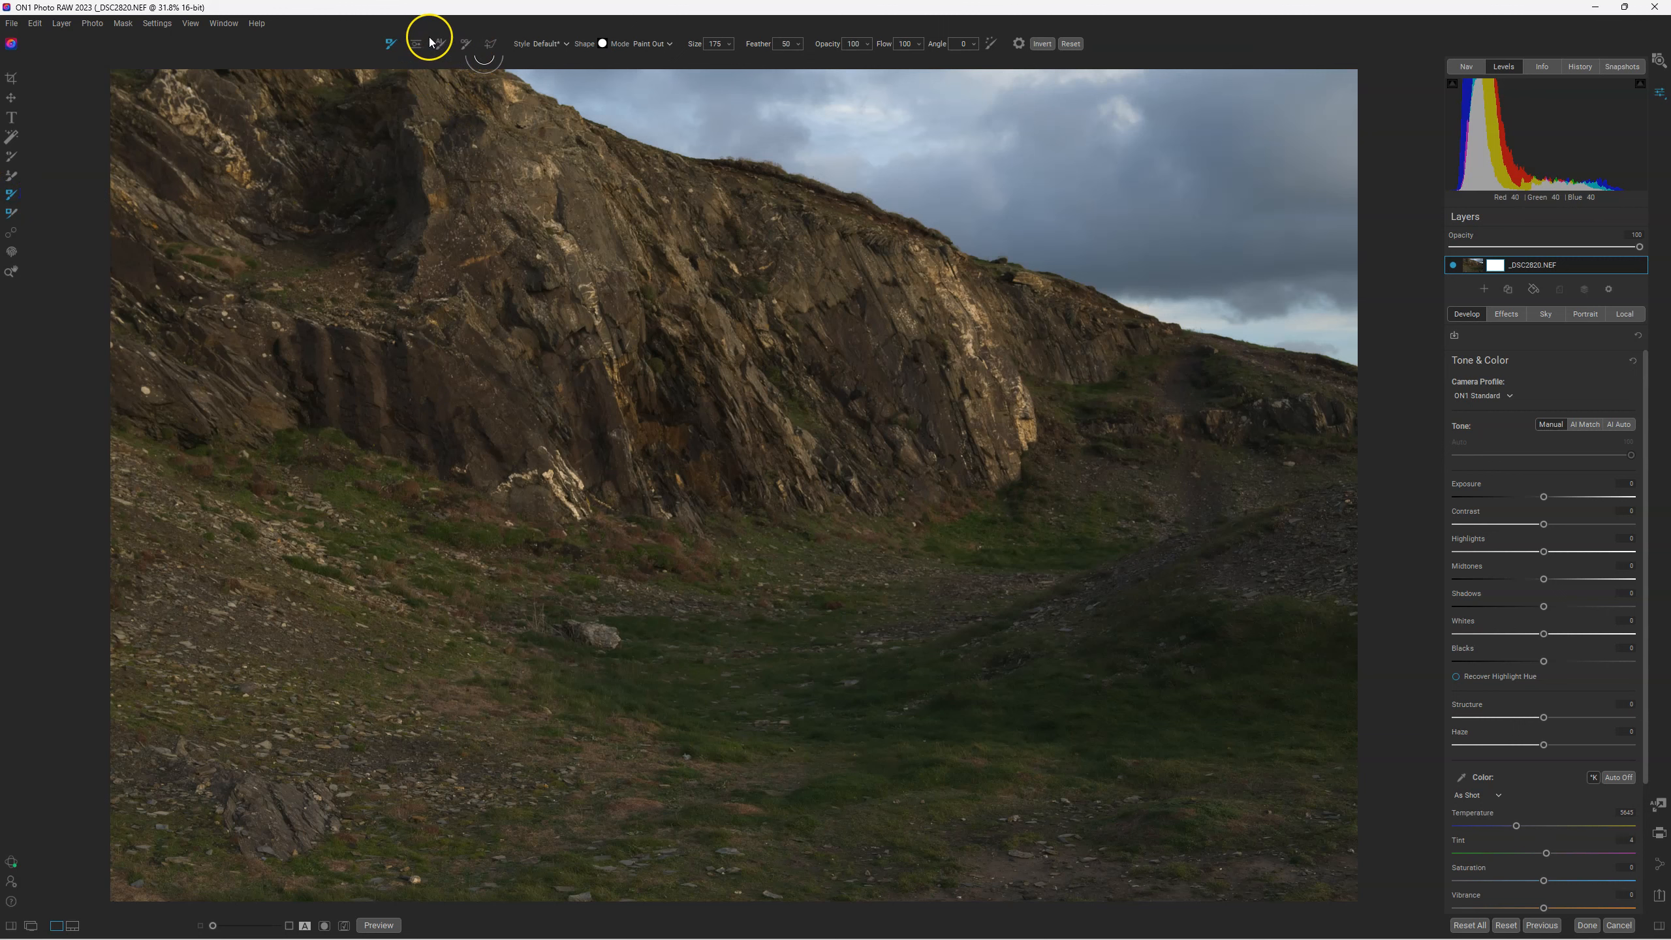
left_click(468, 45)
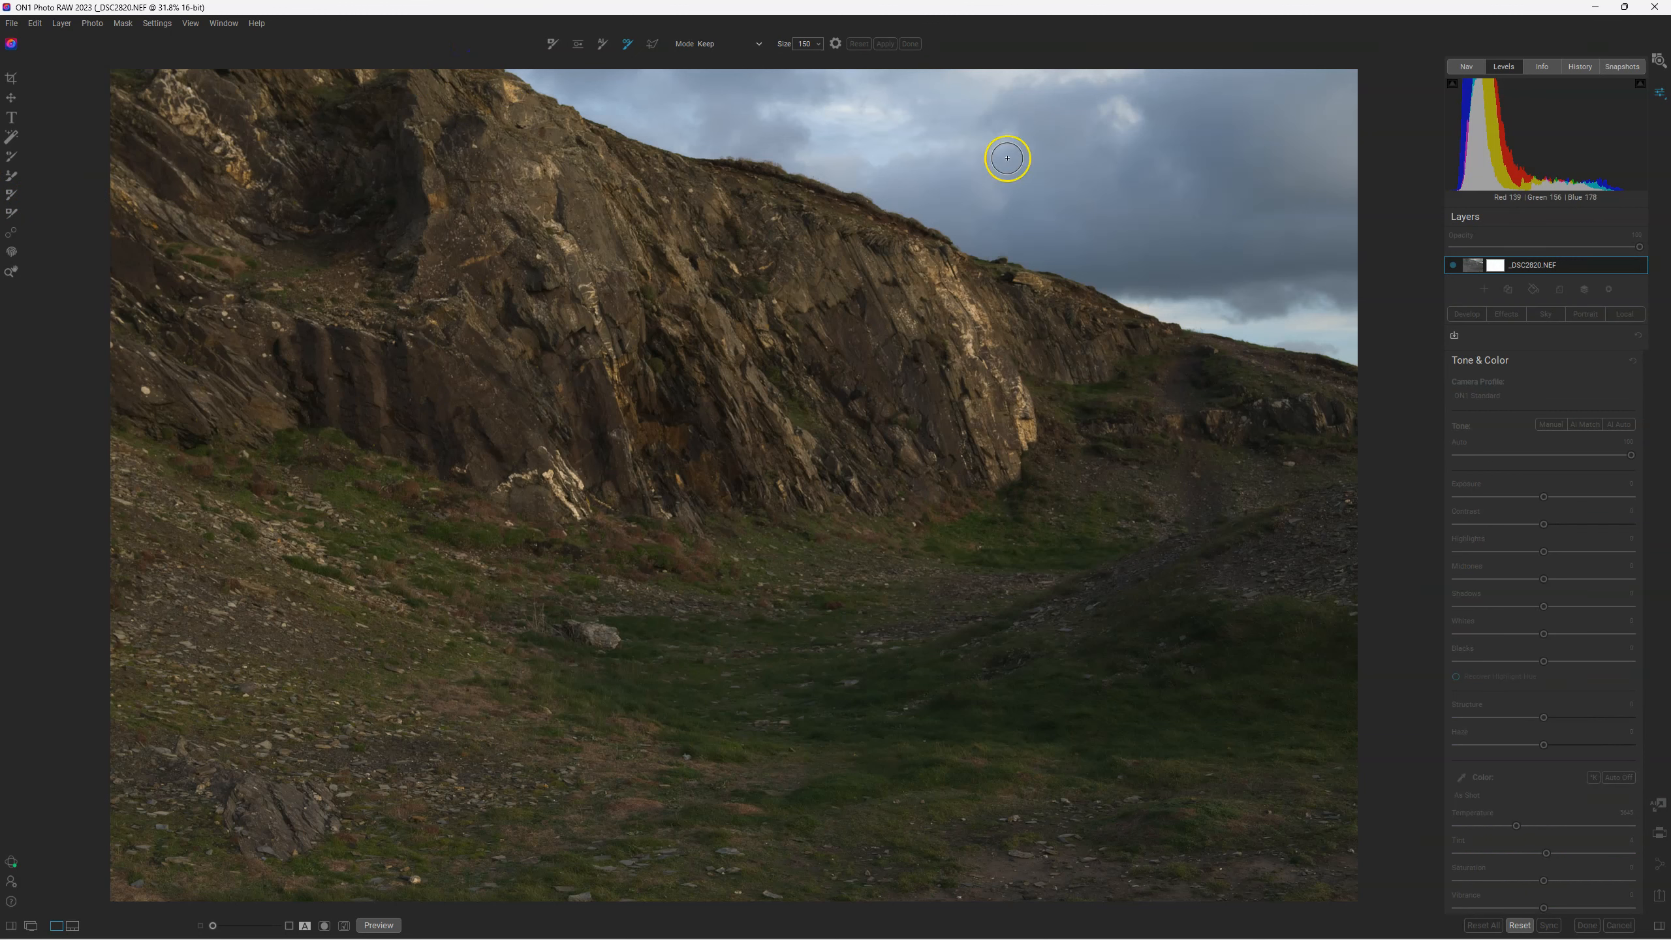
left_click(601, 44)
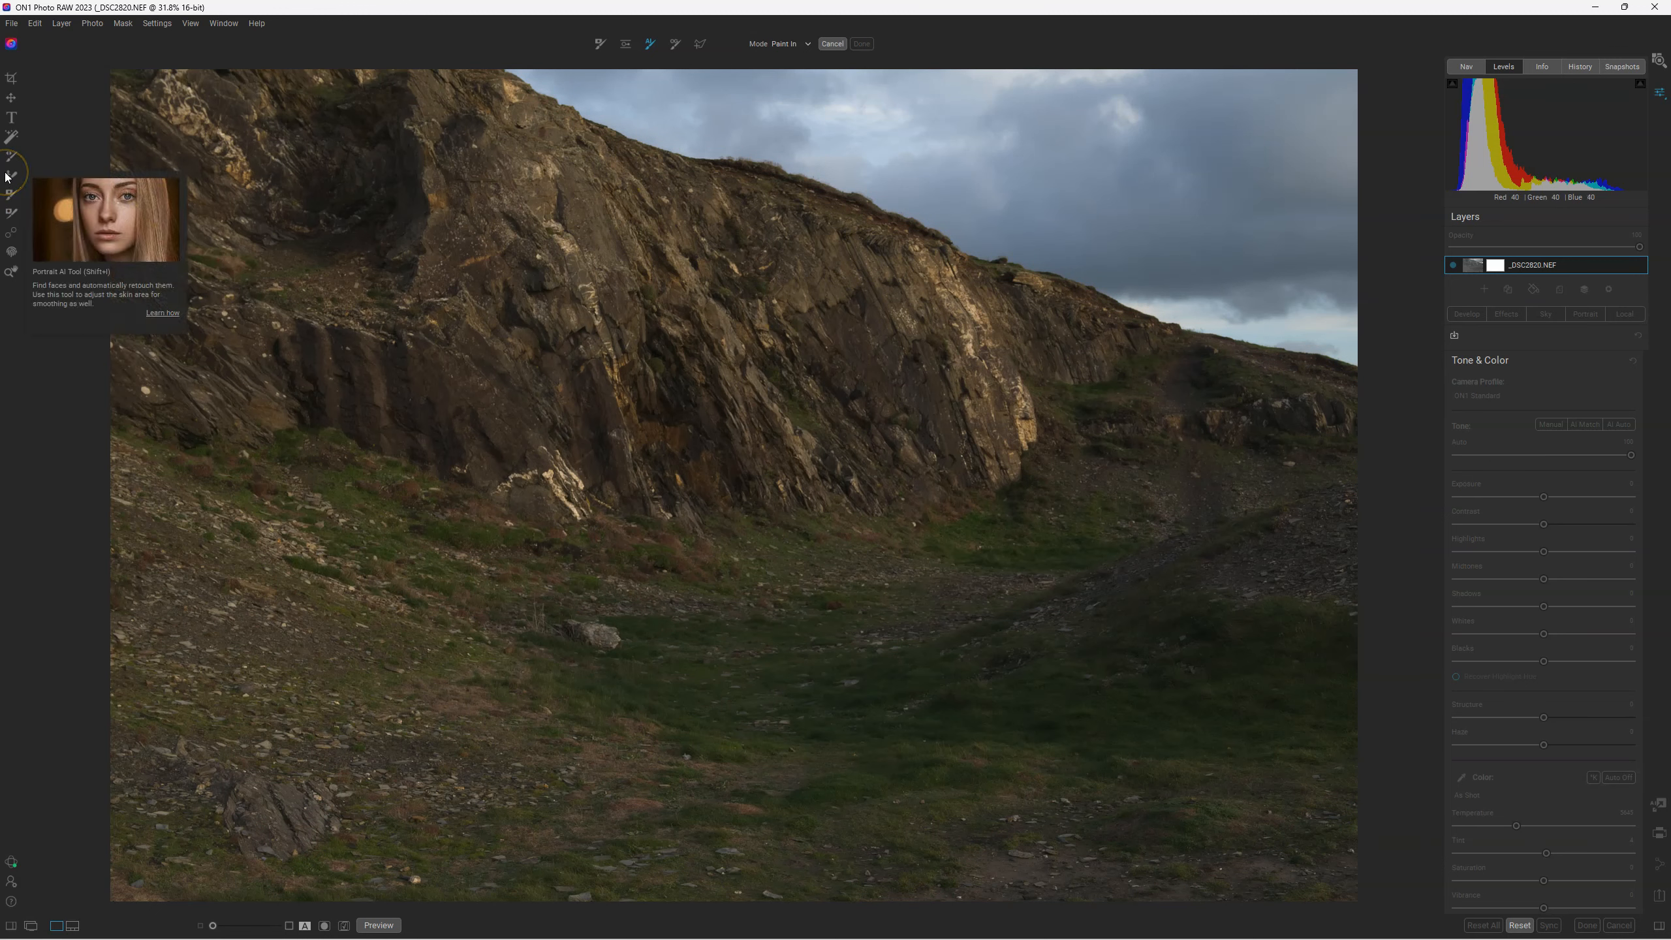
Select the entire landscape below the sky with the AI region selection tool, including the cliff, grass and small leftover patches
left_click(11, 137)
left_click(816, 276)
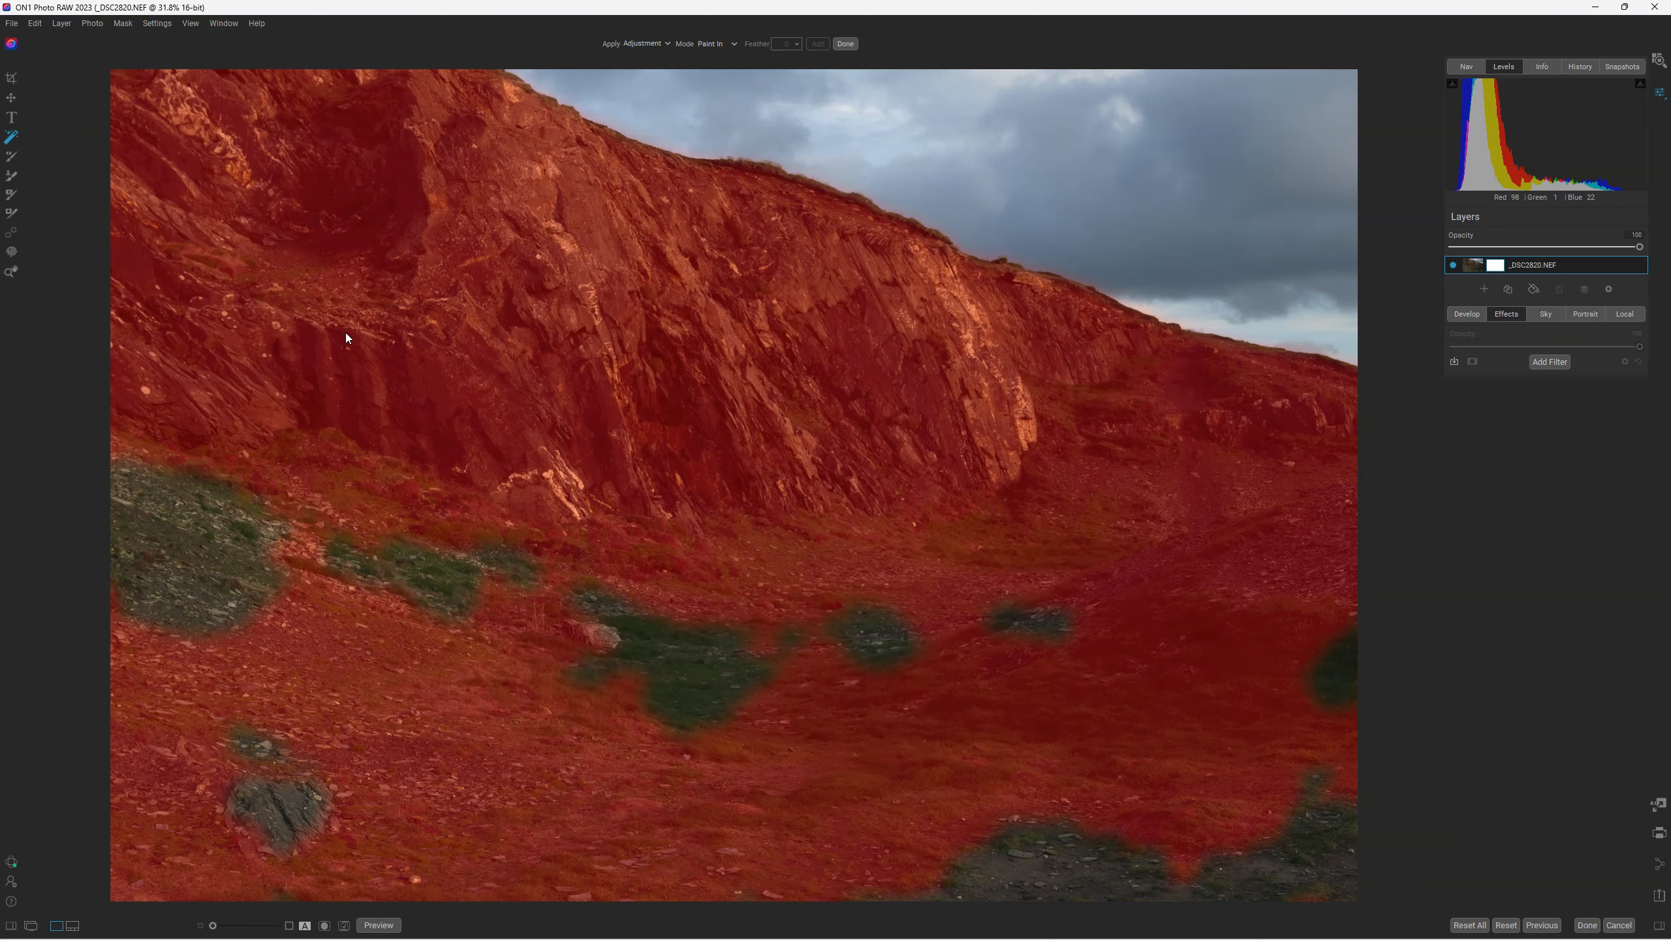
left_click(546, 377)
left_click(636, 623)
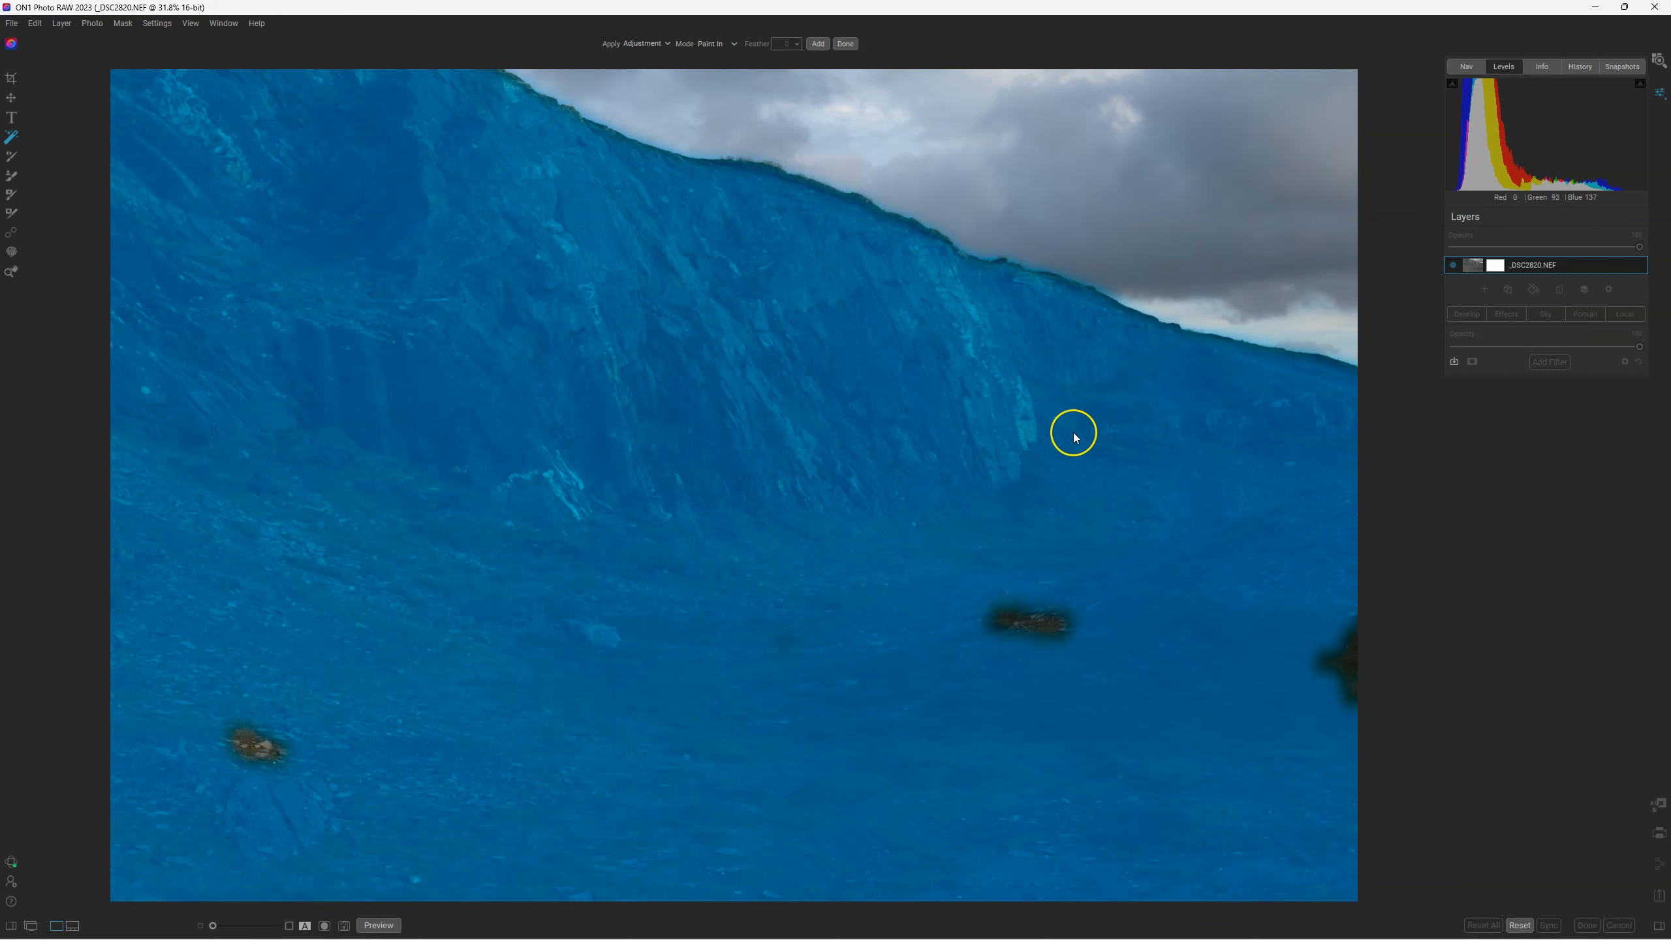
left_click(1043, 621)
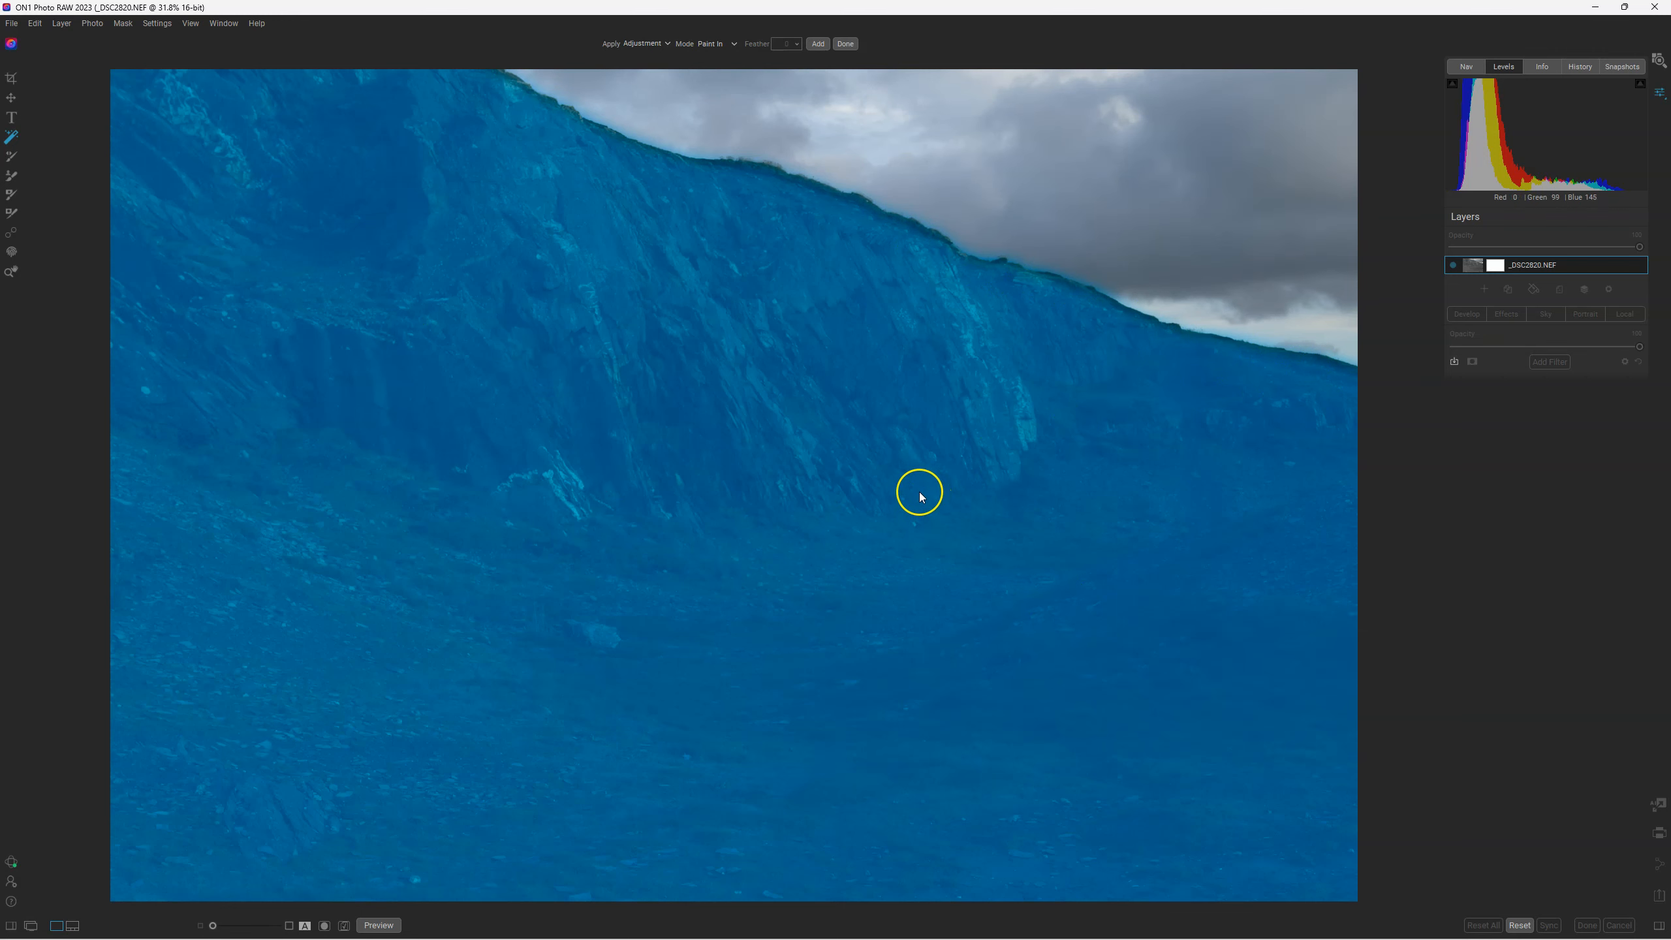
Add a Dynamic Contrast filter to the selected landscape regions and leave the selection tool
left_click(658, 44)
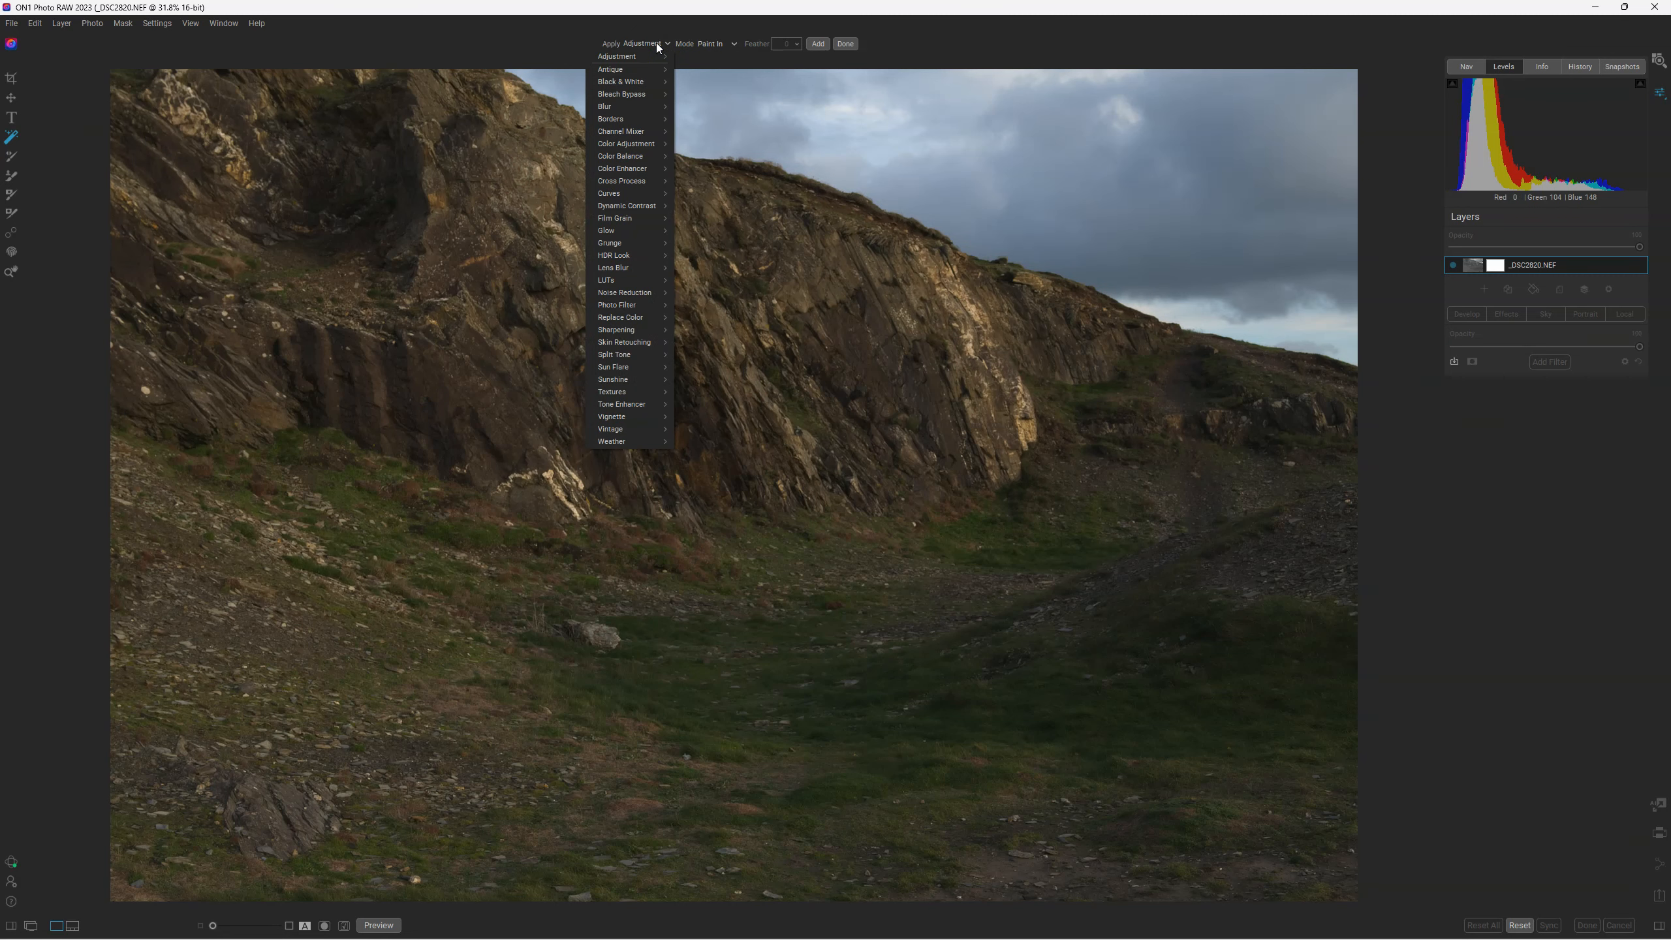
left_click(977, 38)
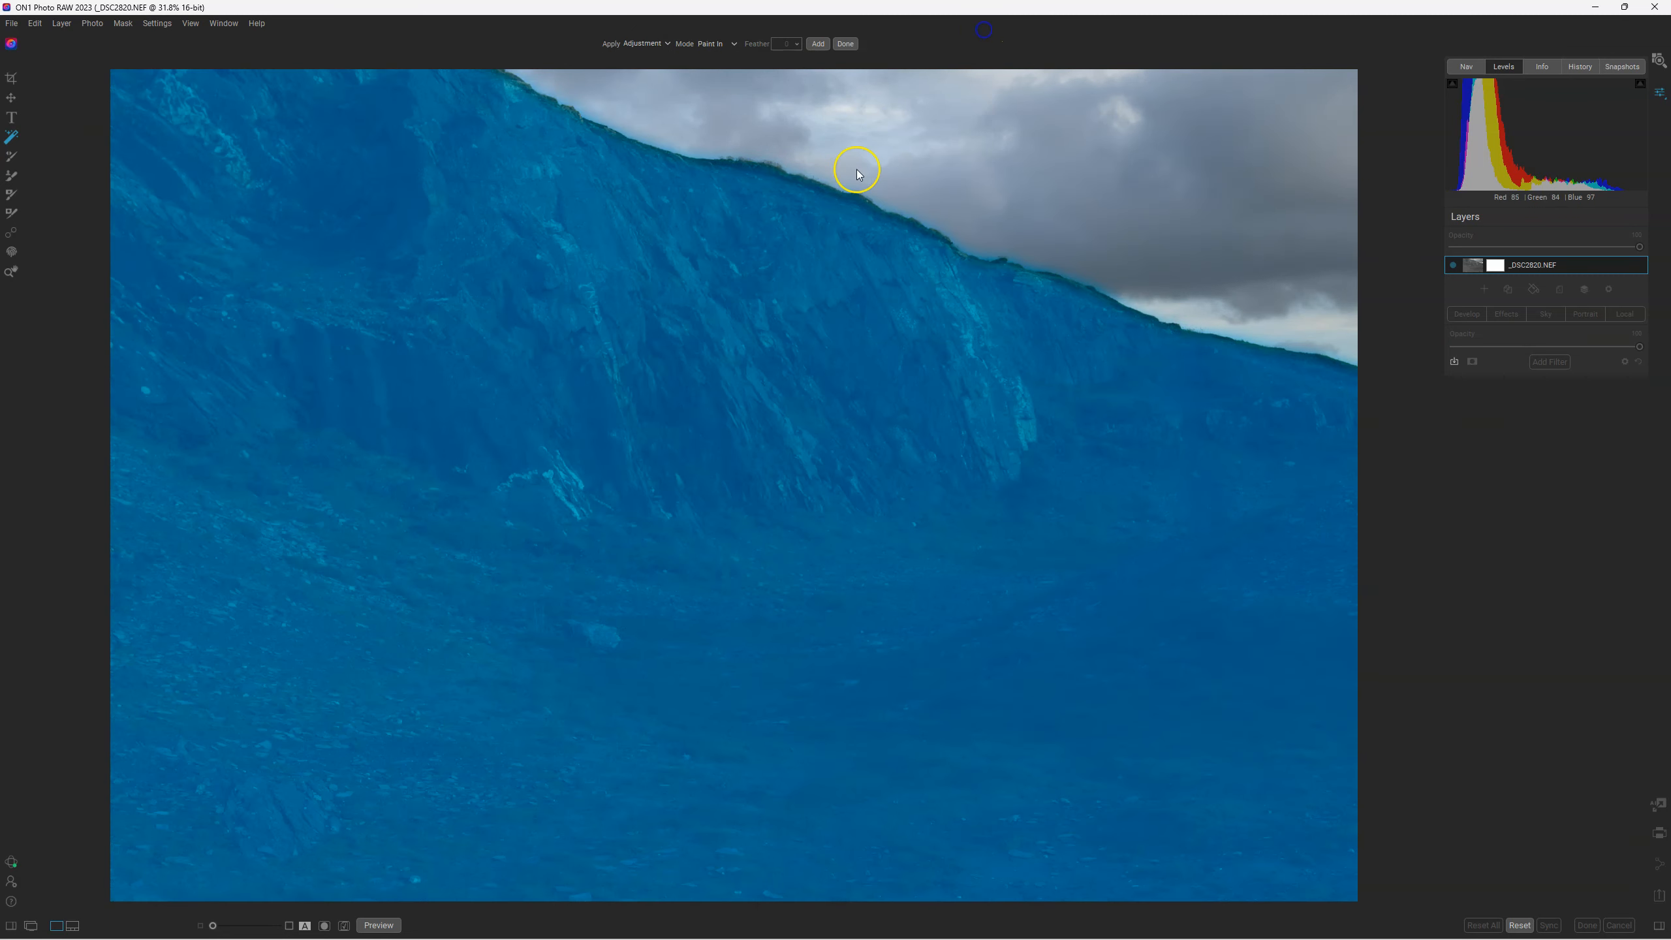
right_click(684, 413)
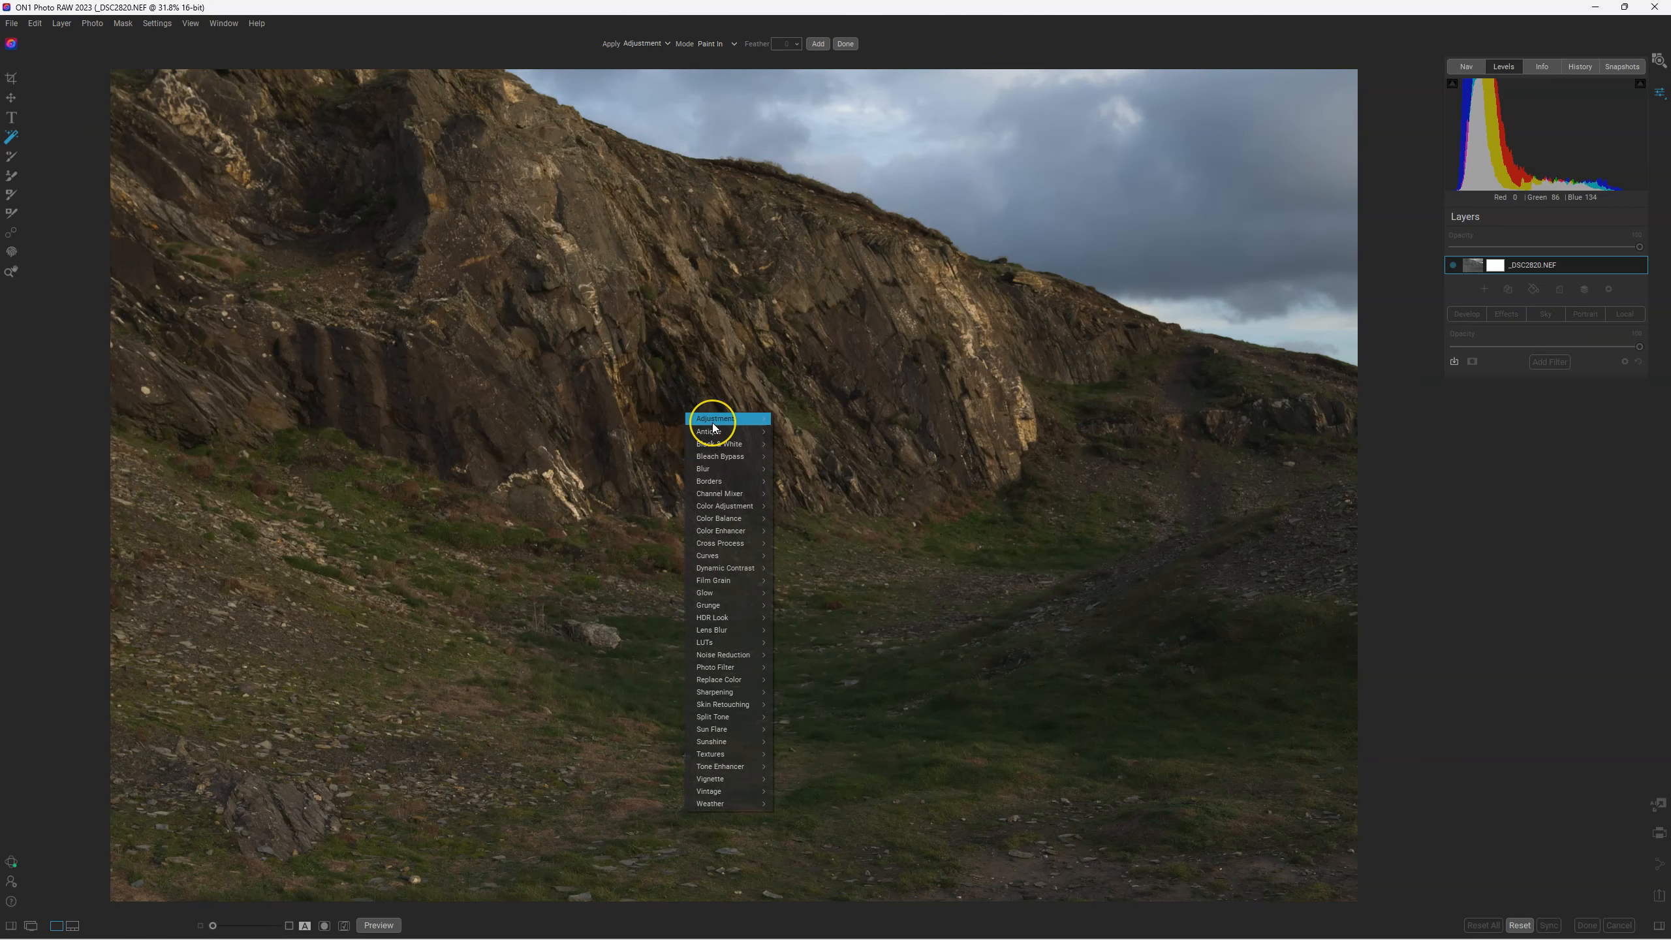
mouse_move(713, 423)
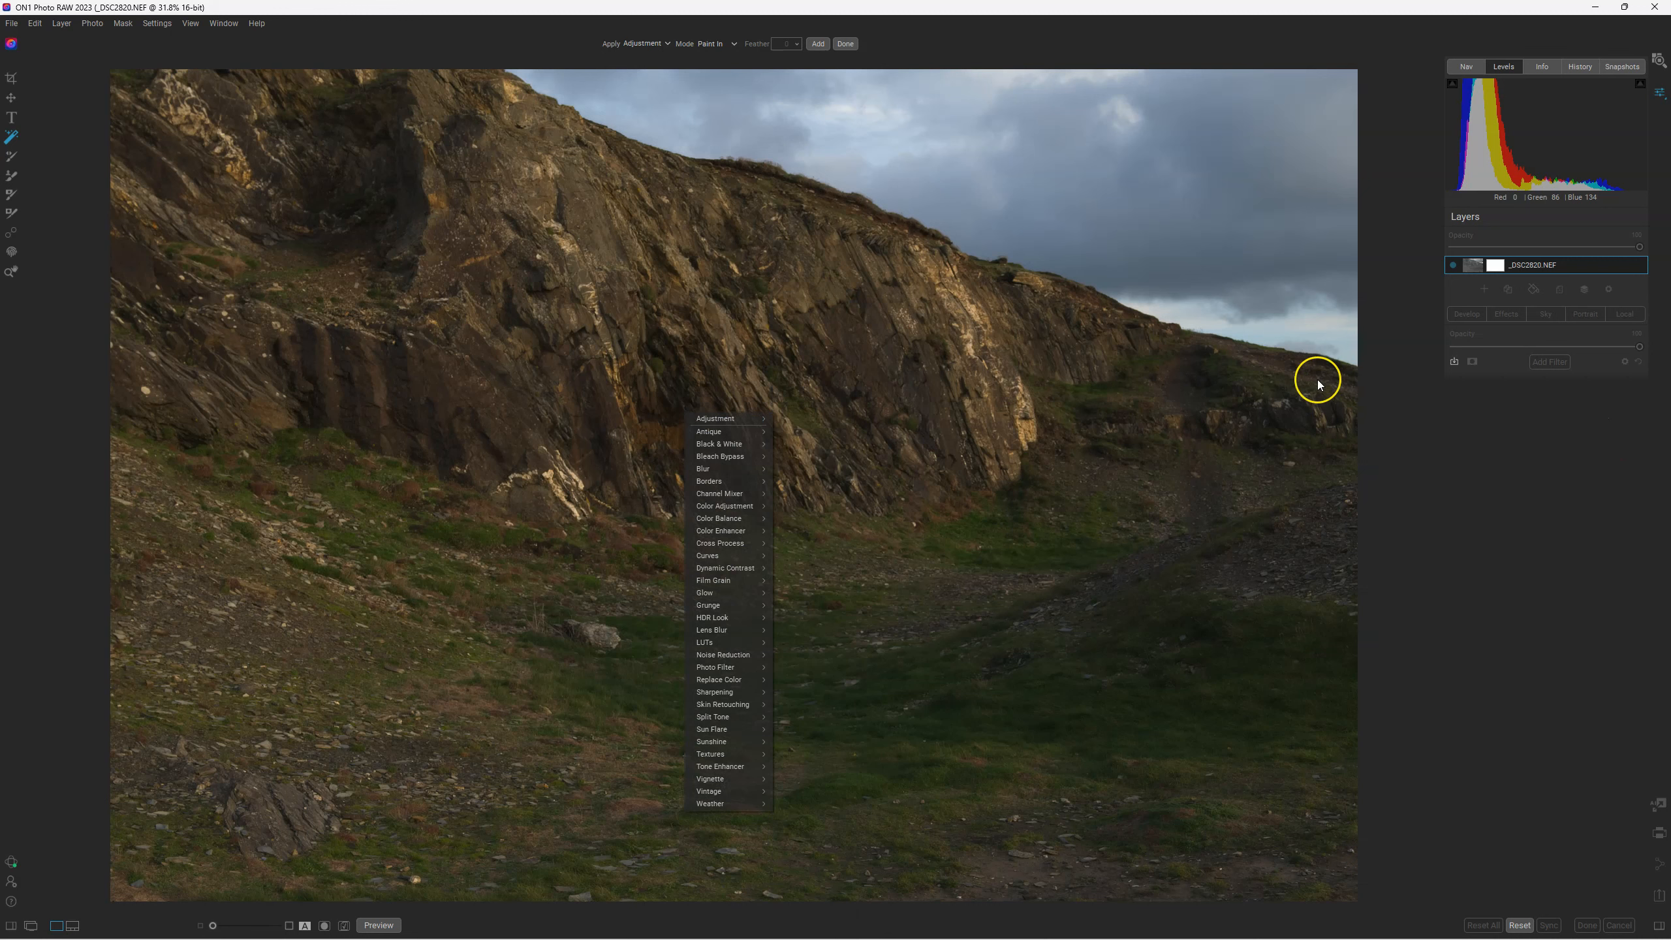
mouse_move(735, 533)
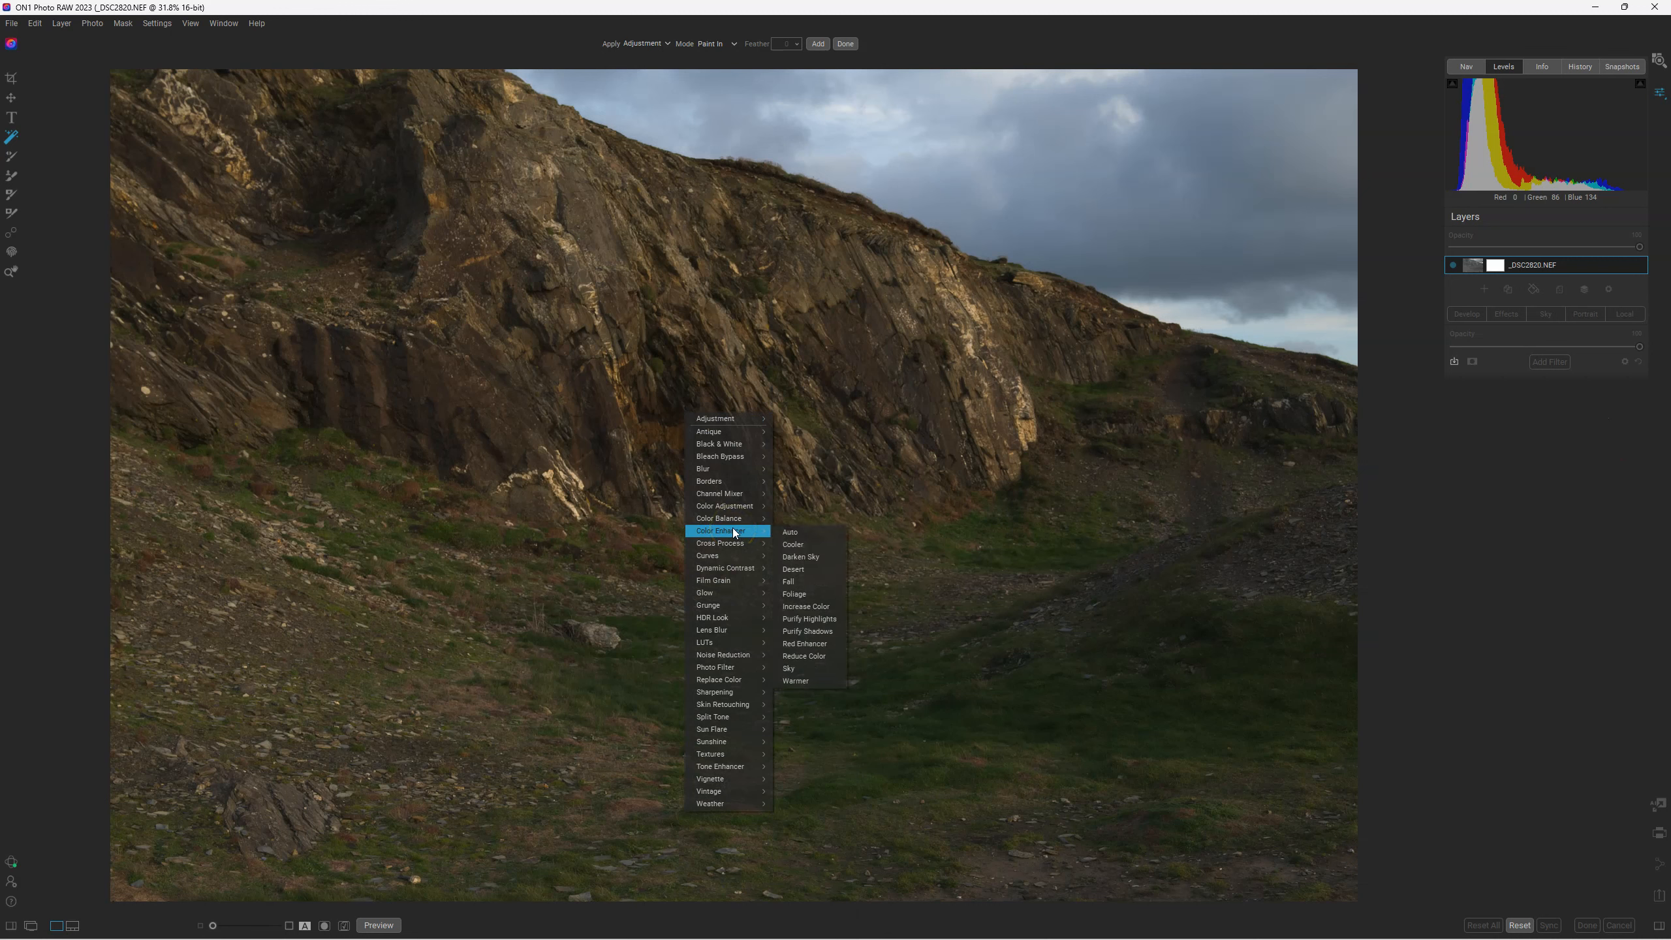
left_click(737, 494)
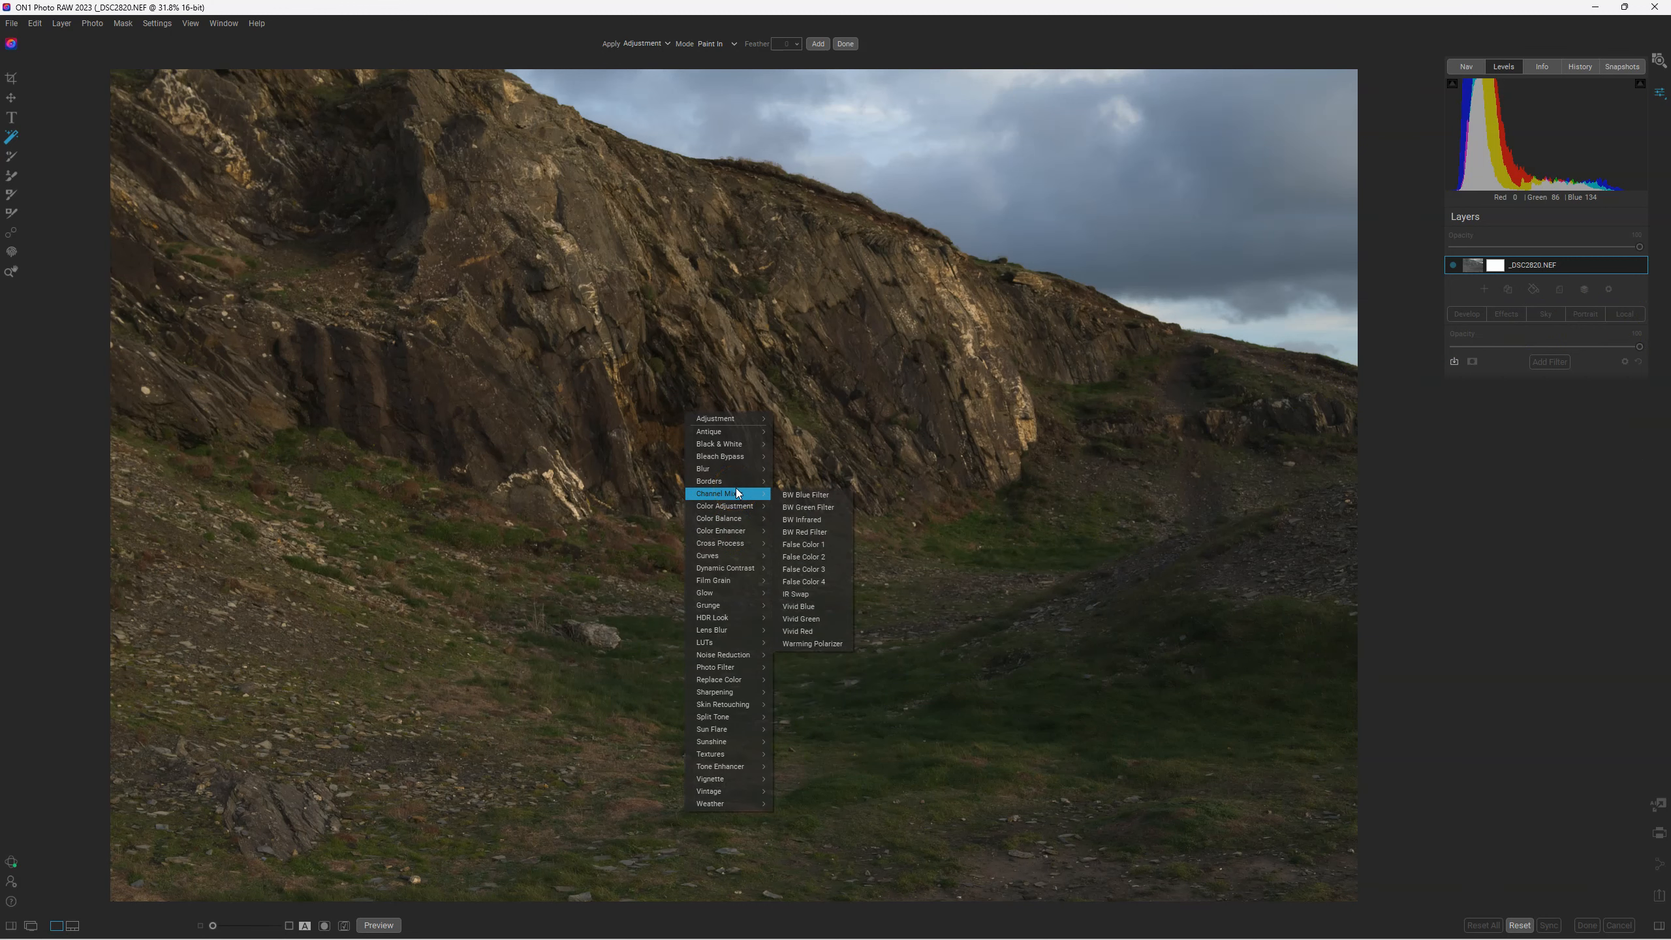
left_click(725, 532)
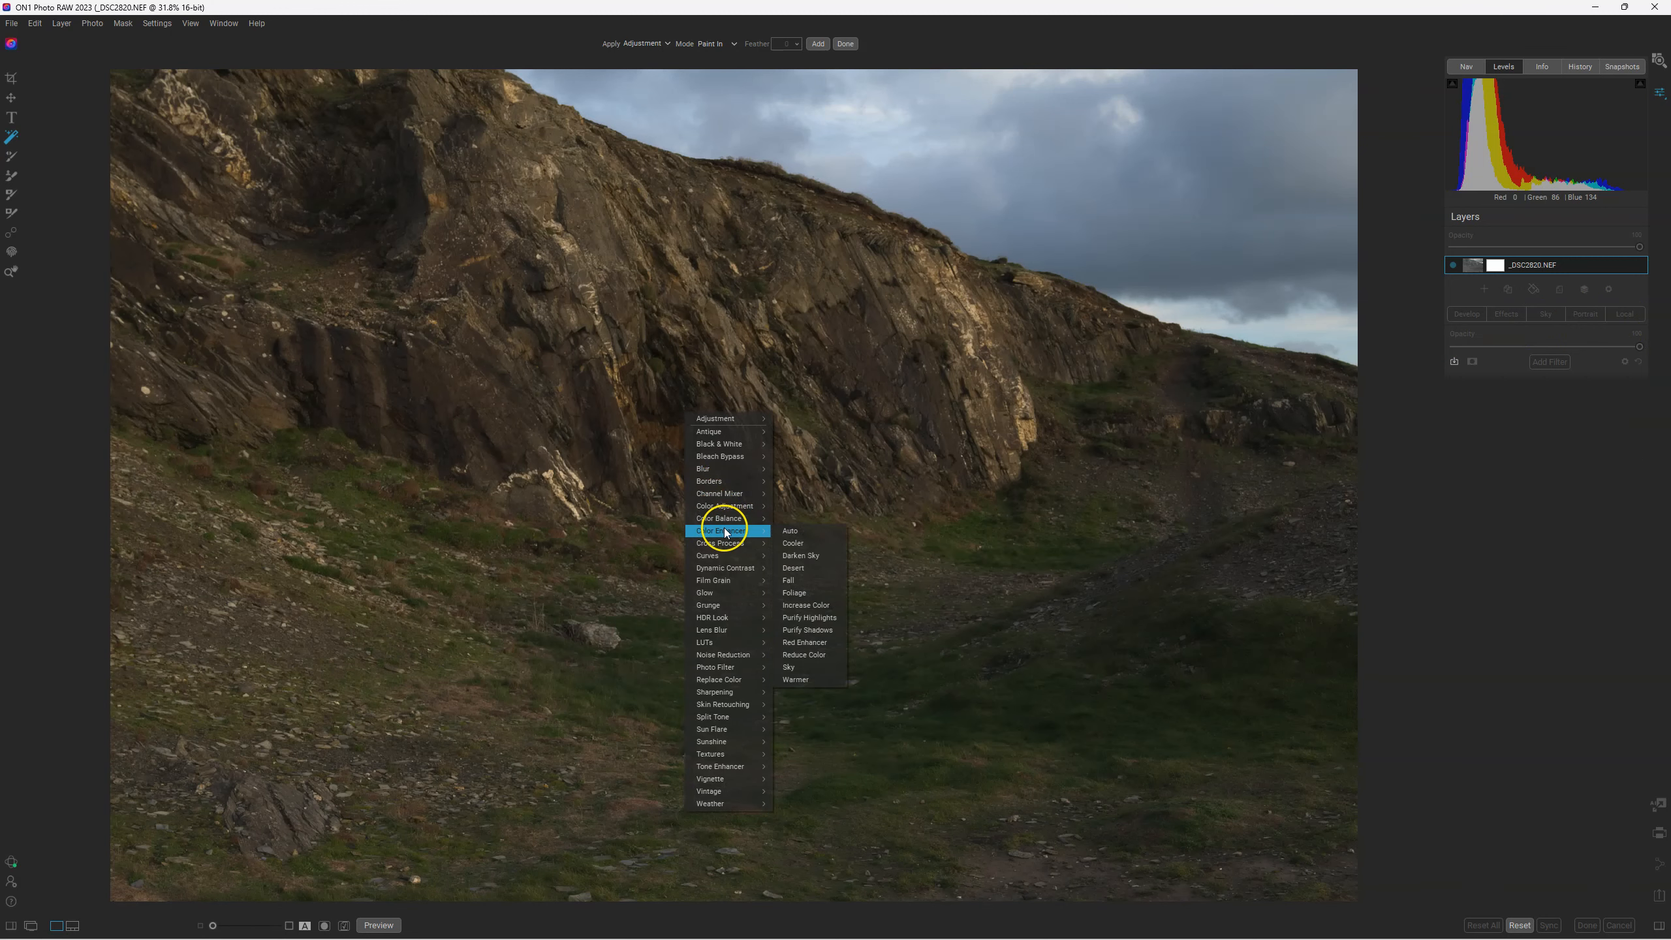
left_click(725, 570)
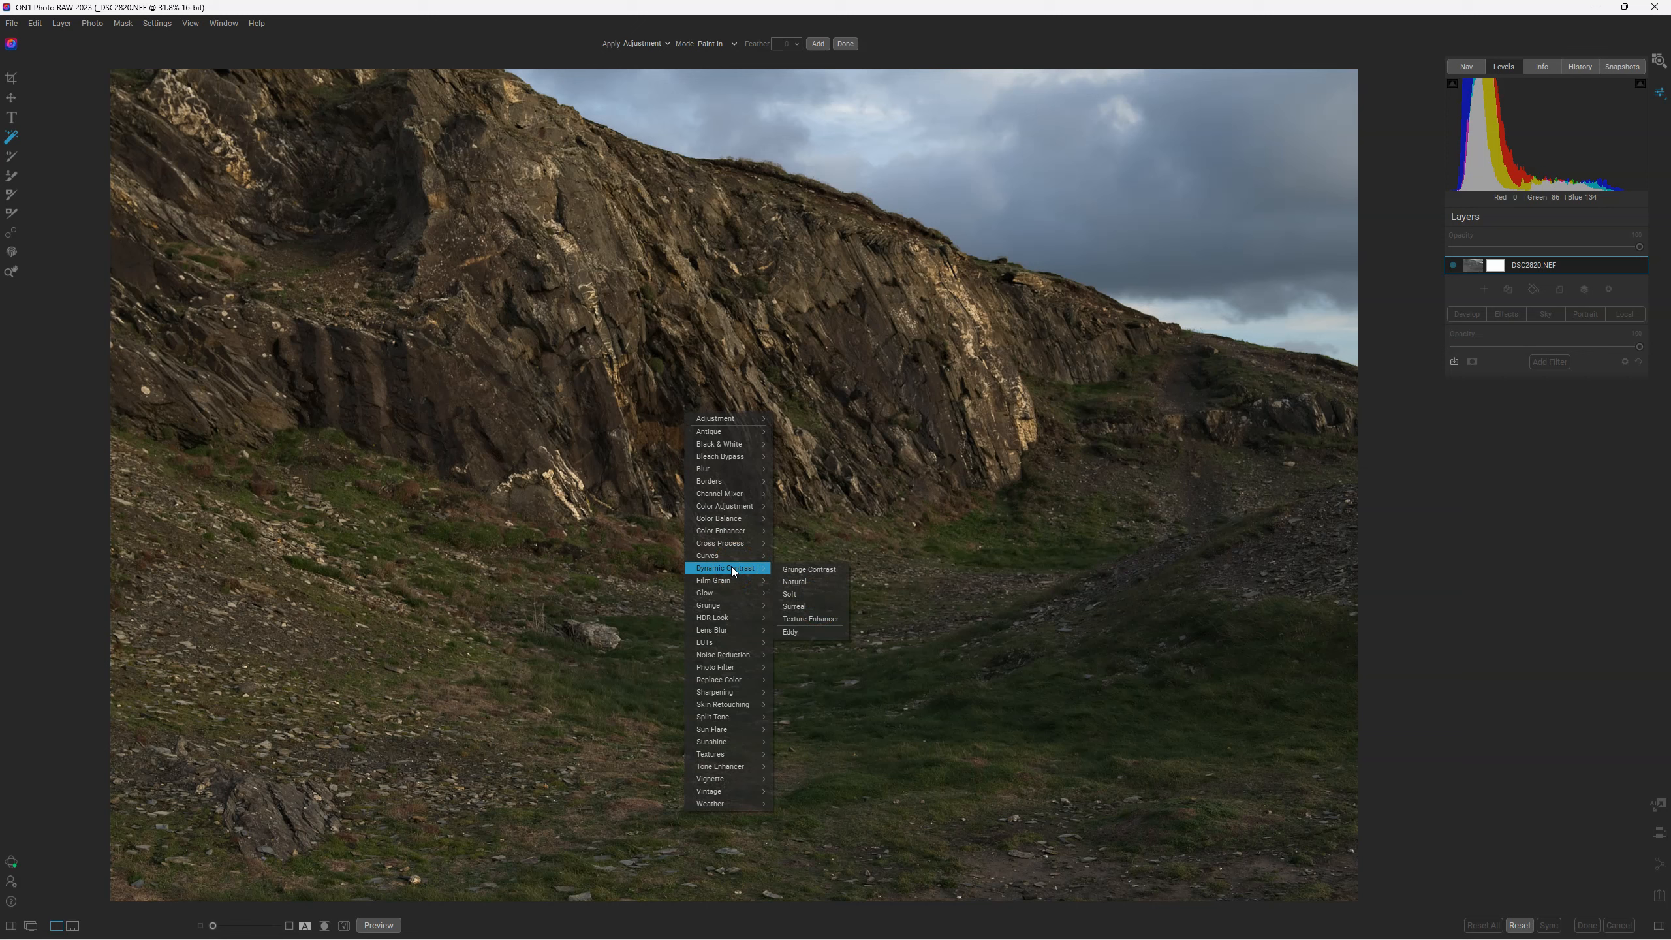
left_click(732, 569)
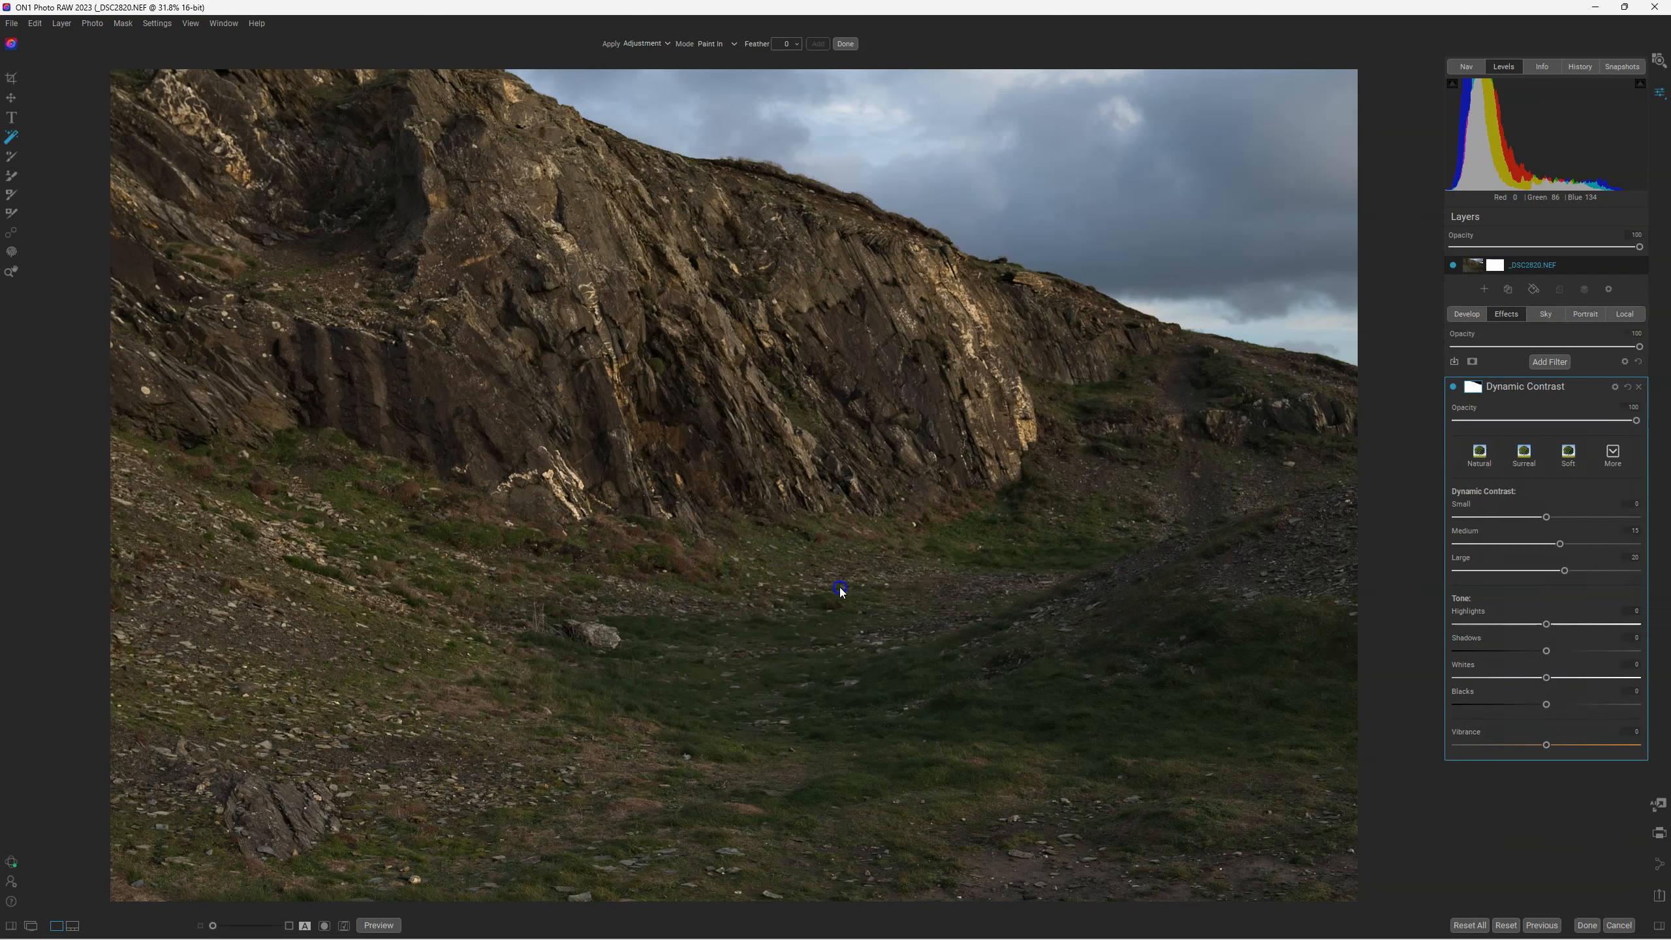
left_click(839, 588)
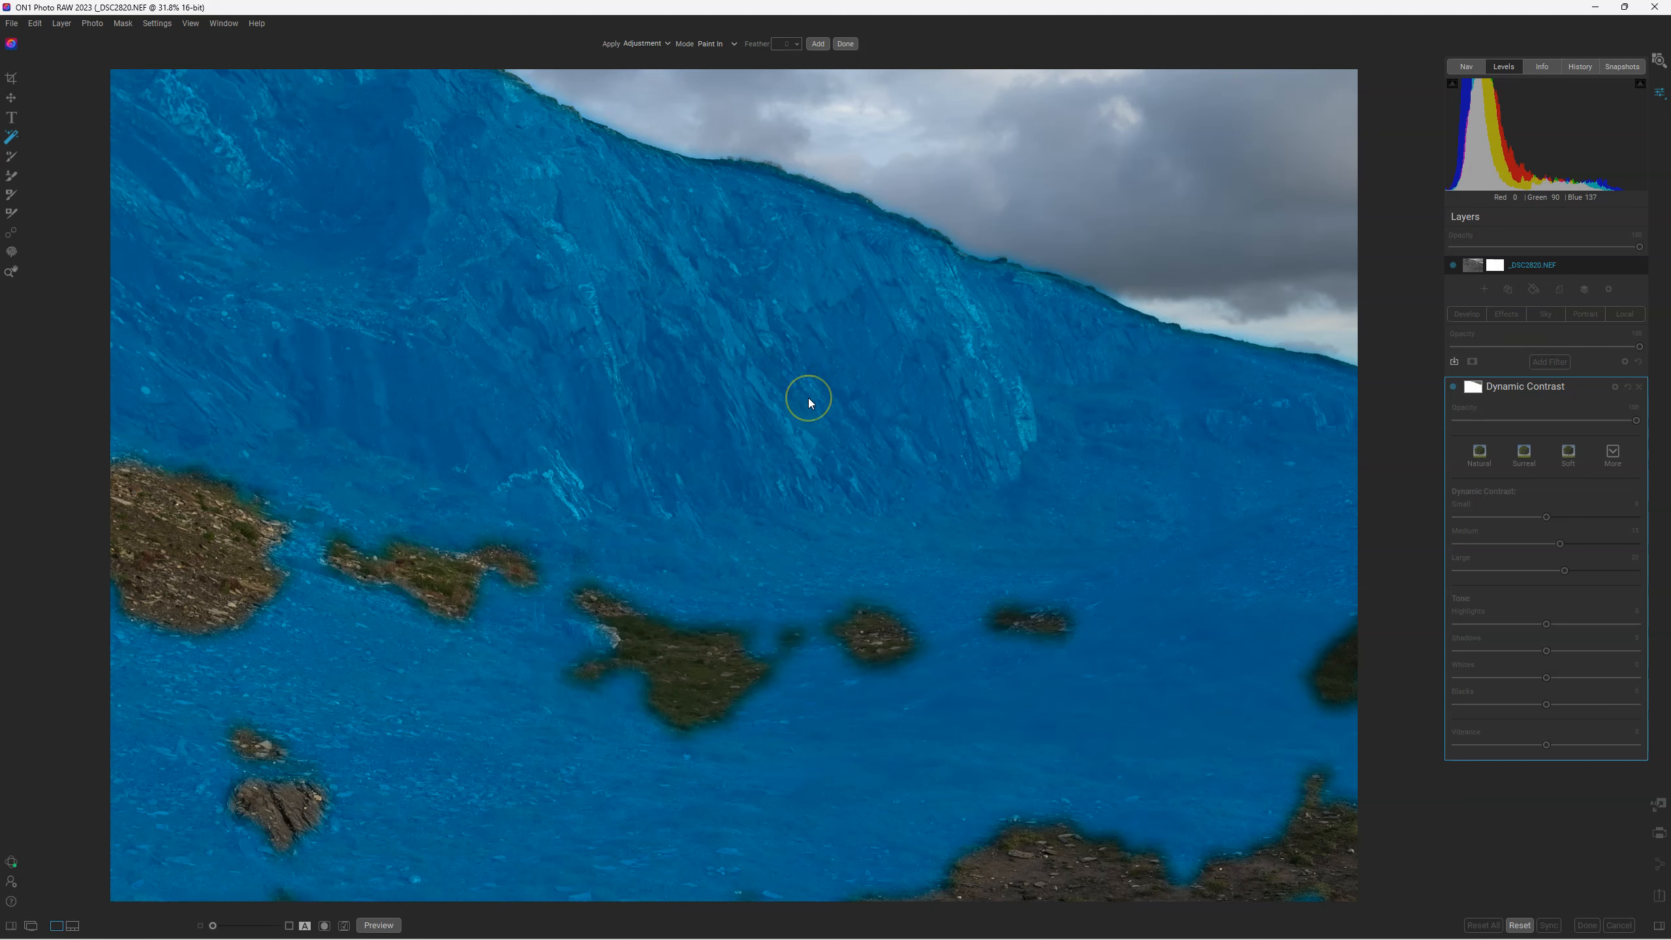
key("Return")
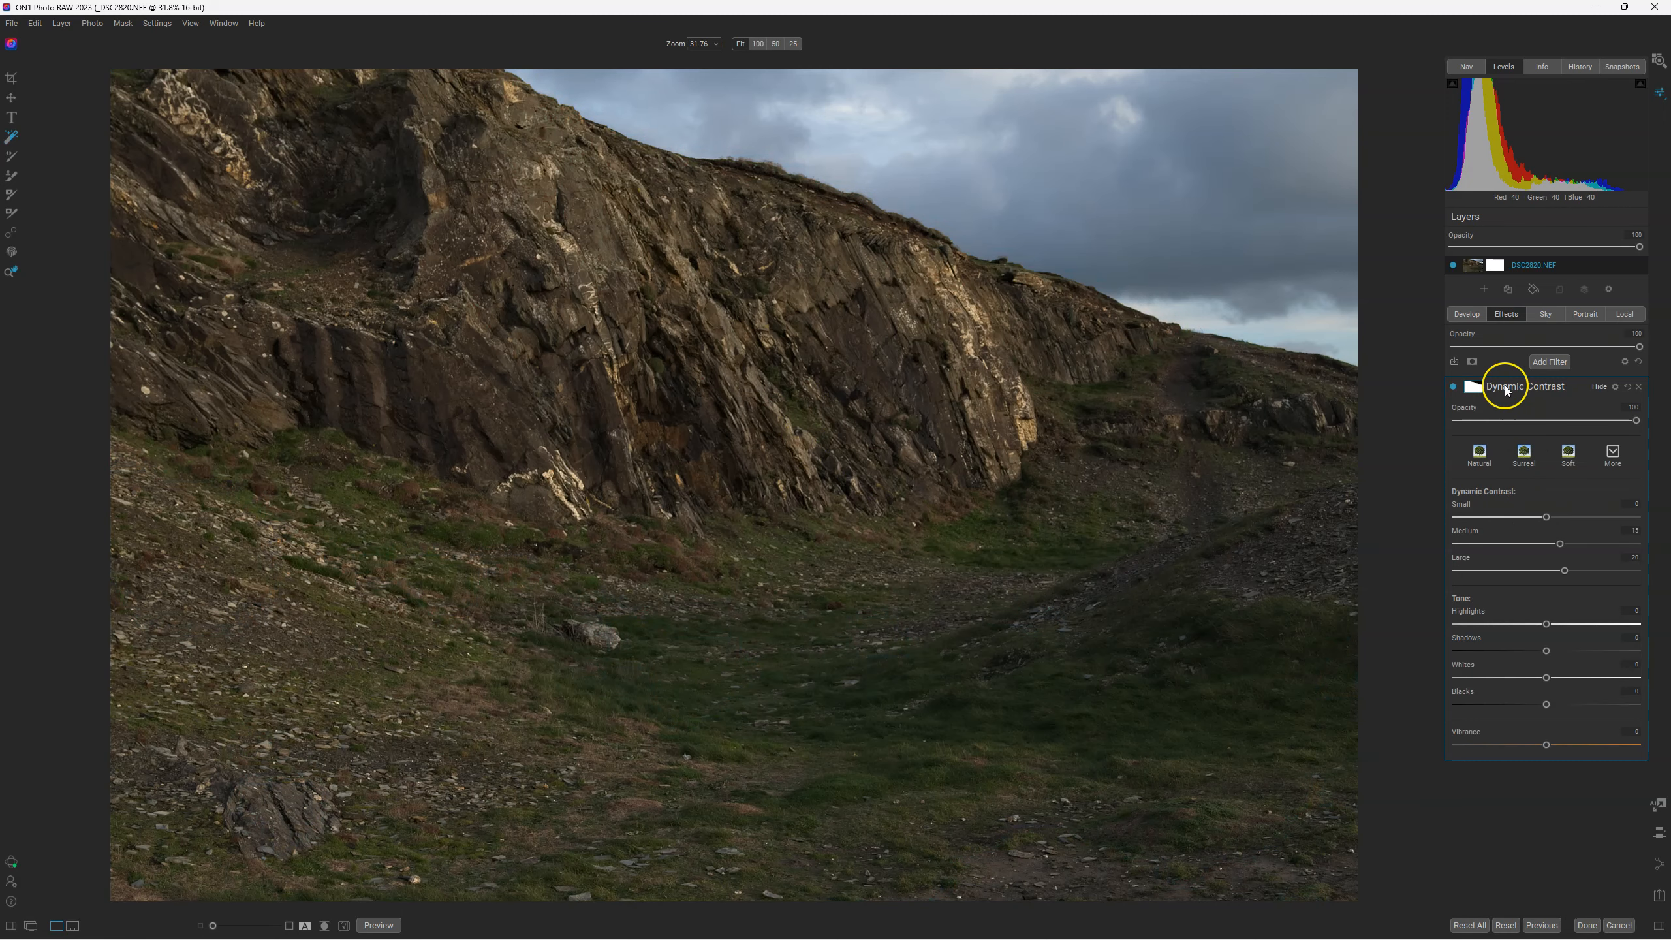
Open the Dynamic Contrast filter's mask options and inspect the mask in black and white against the photo
left_click(1474, 389)
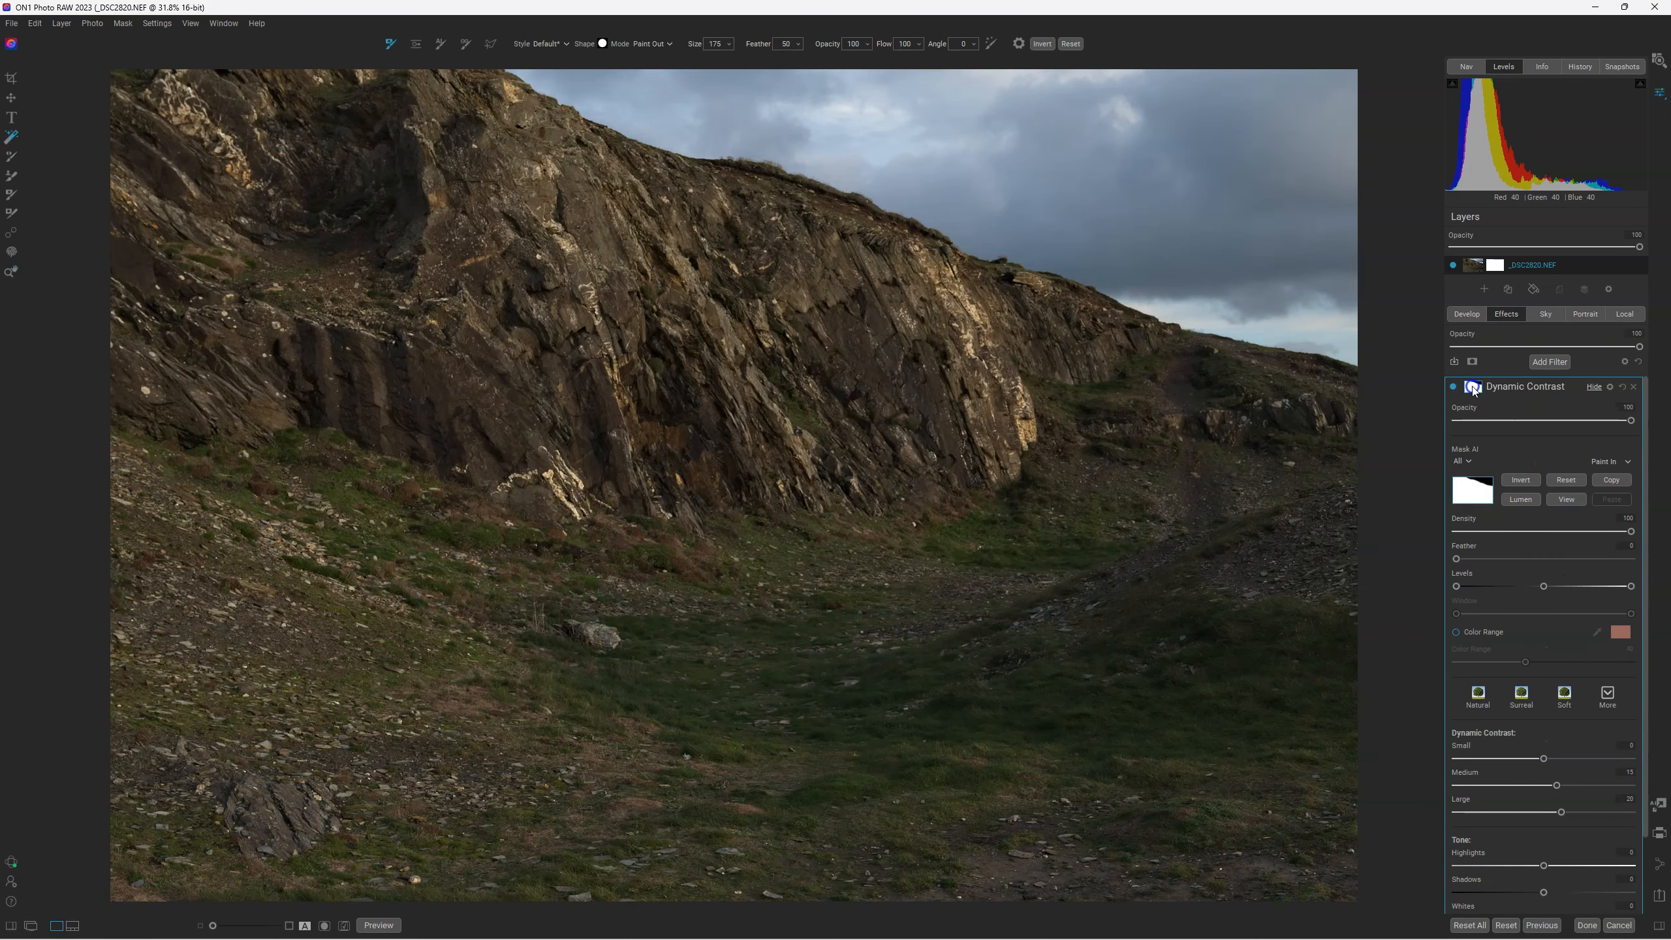
left_click(1568, 502)
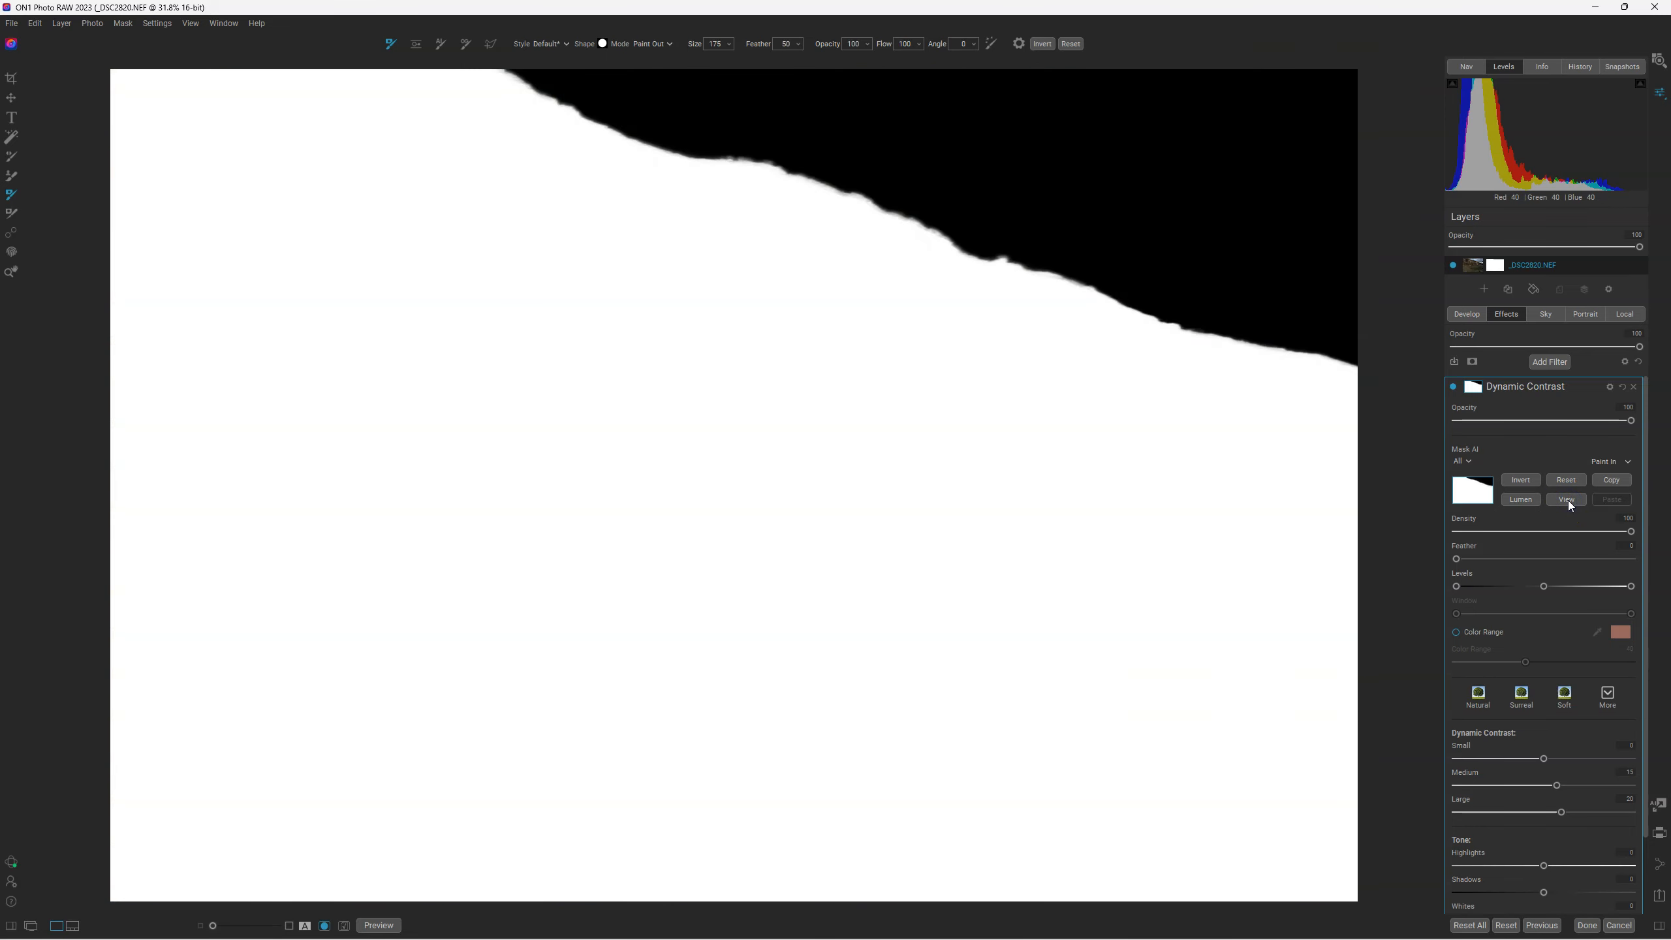
left_click(1569, 500)
left_click(1568, 500)
left_click(1568, 500)
left_click(1570, 500)
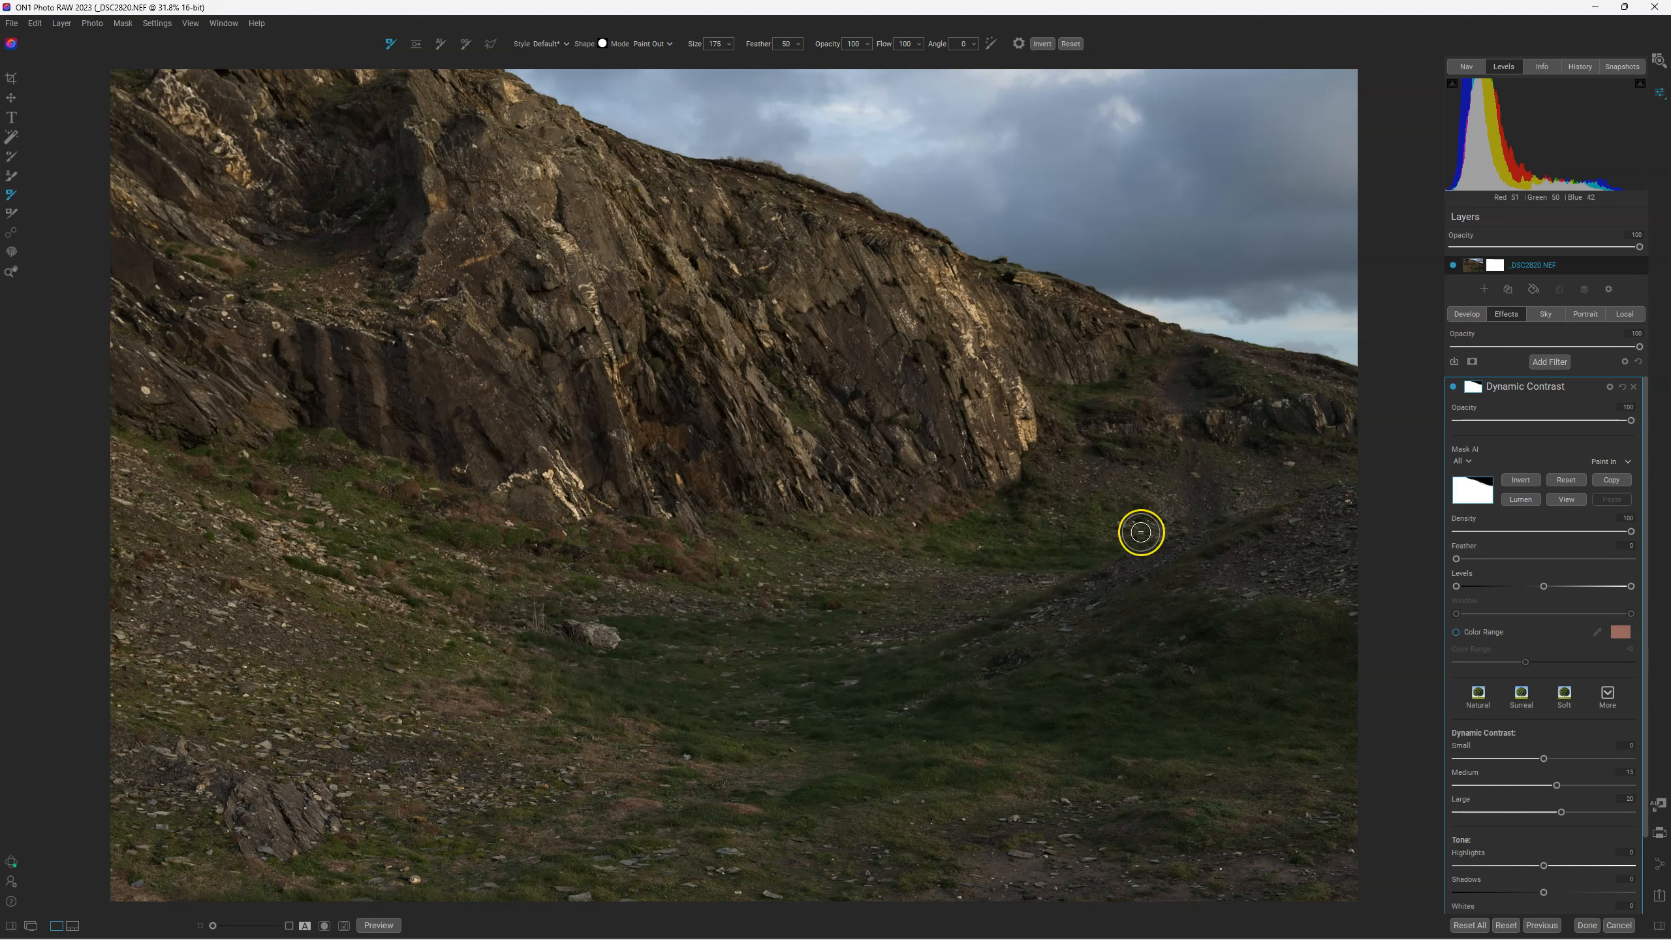
Increase the Dynamic Contrast filter's Small amount slightly and compare the photo with the filter off and on
scroll(1547, 609, "down", 1)
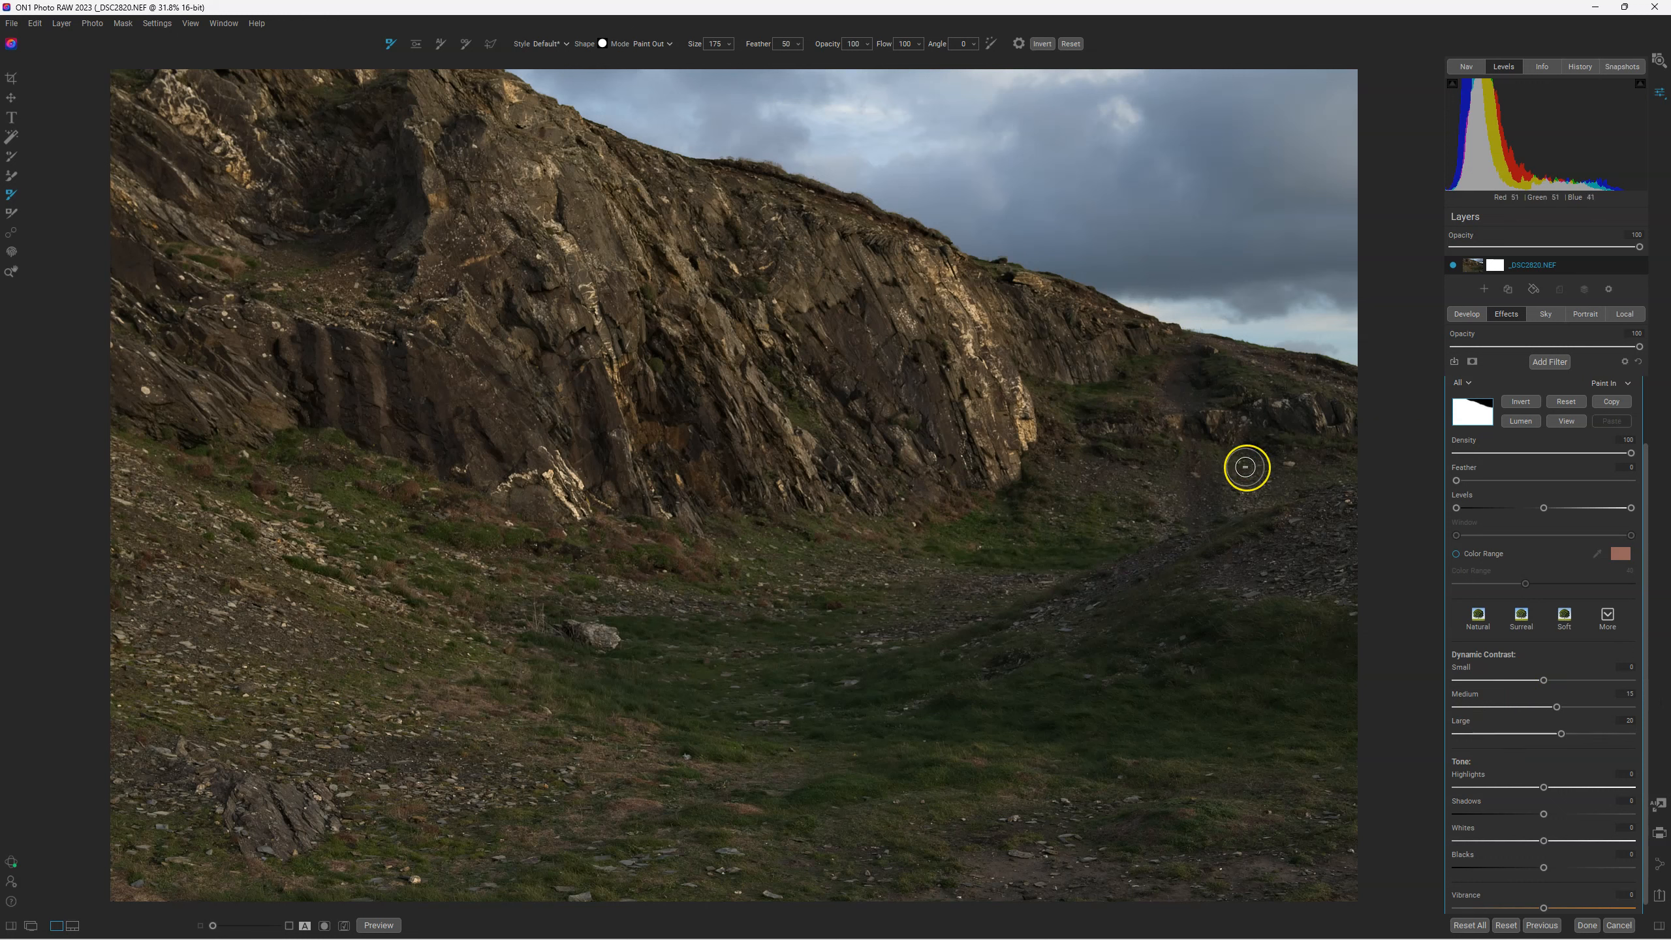
mouse_move(1544, 681)
left_mouse_down()
mouse_move(1525, 685)
mouse_move(1561, 685)
mouse_move(1522, 683)
mouse_move(1556, 688)
left_mouse_up()
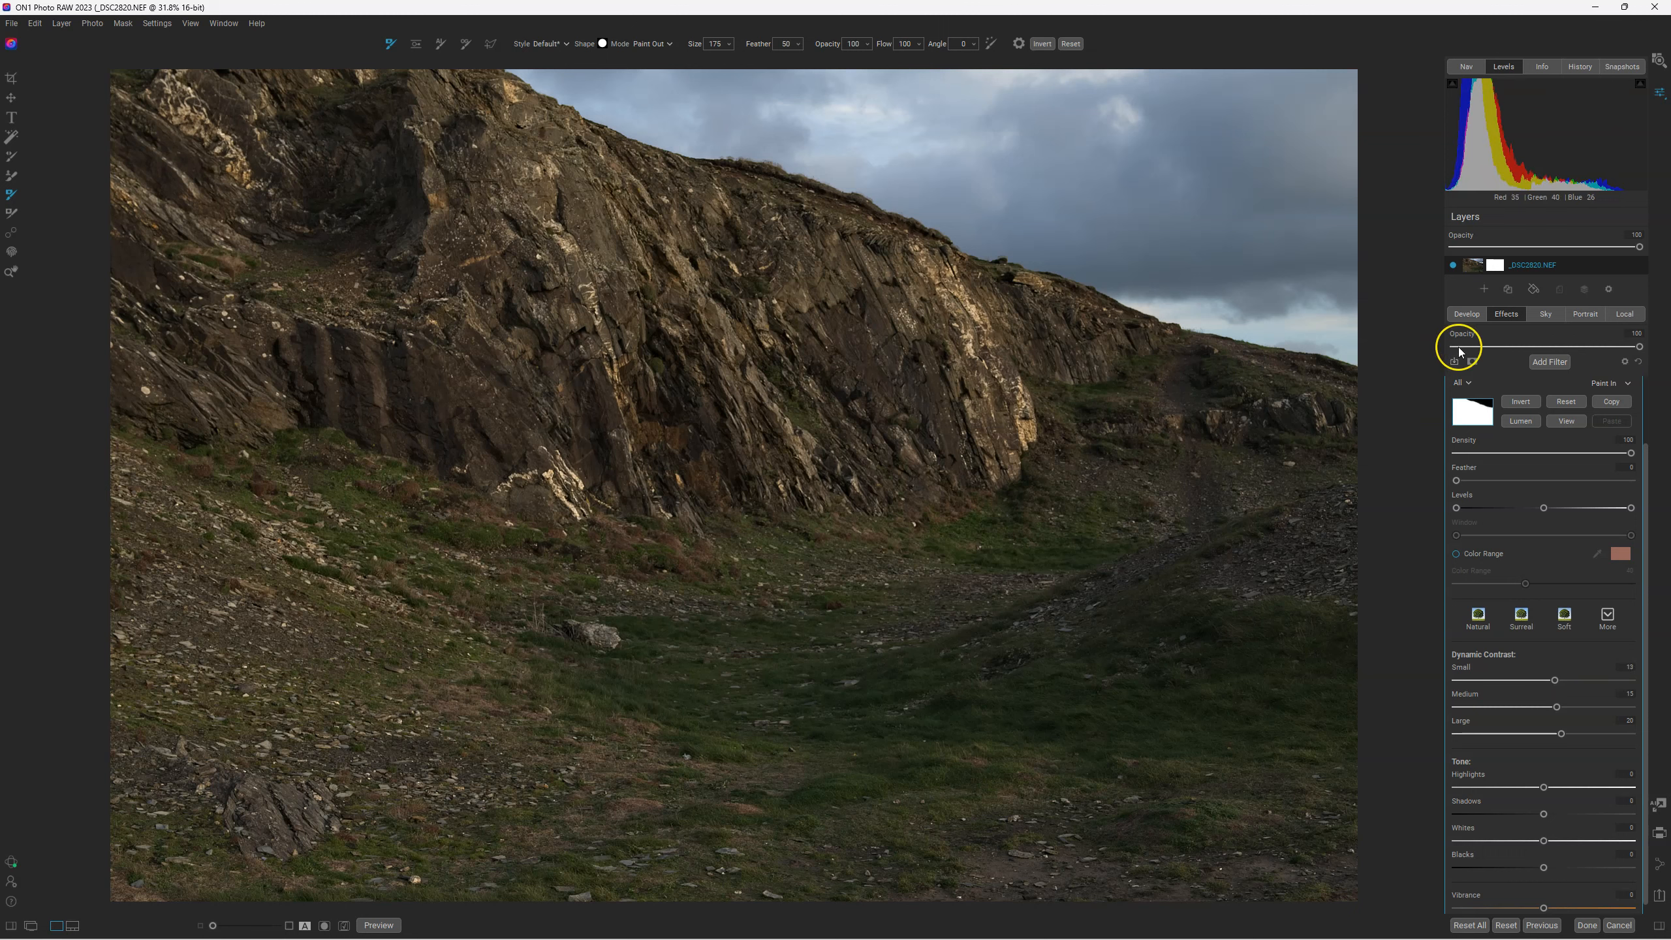
scroll(1480, 375, "up", 2)
left_click(1453, 387)
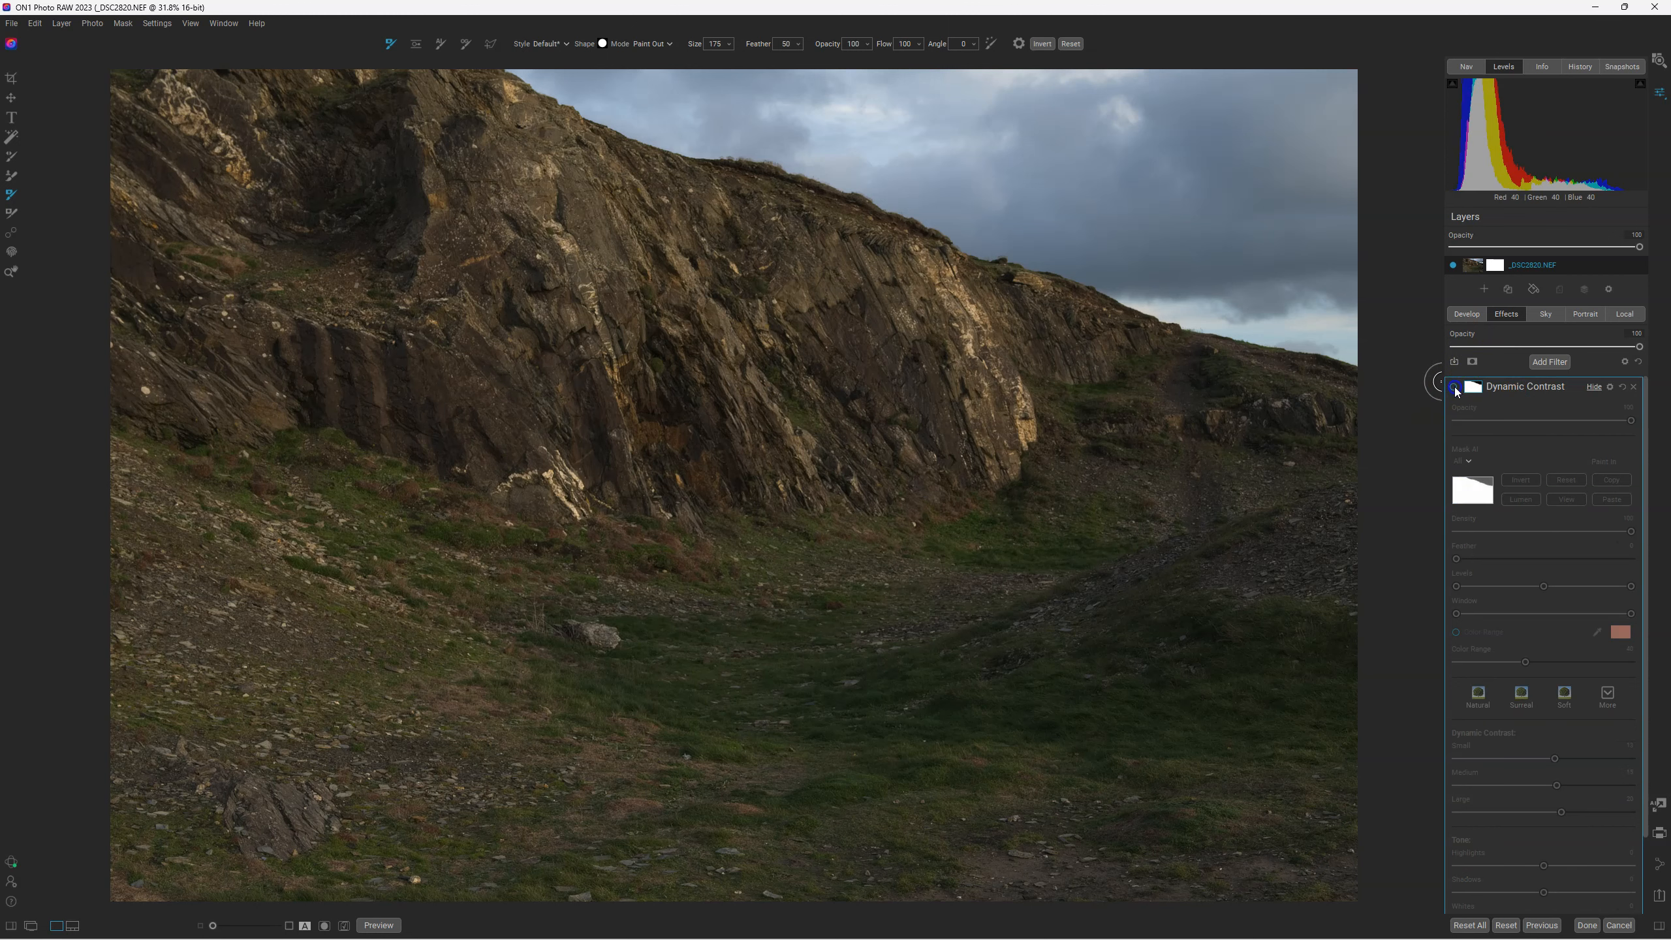
left_click(1455, 389)
left_click(1455, 389)
left_click(1455, 389)
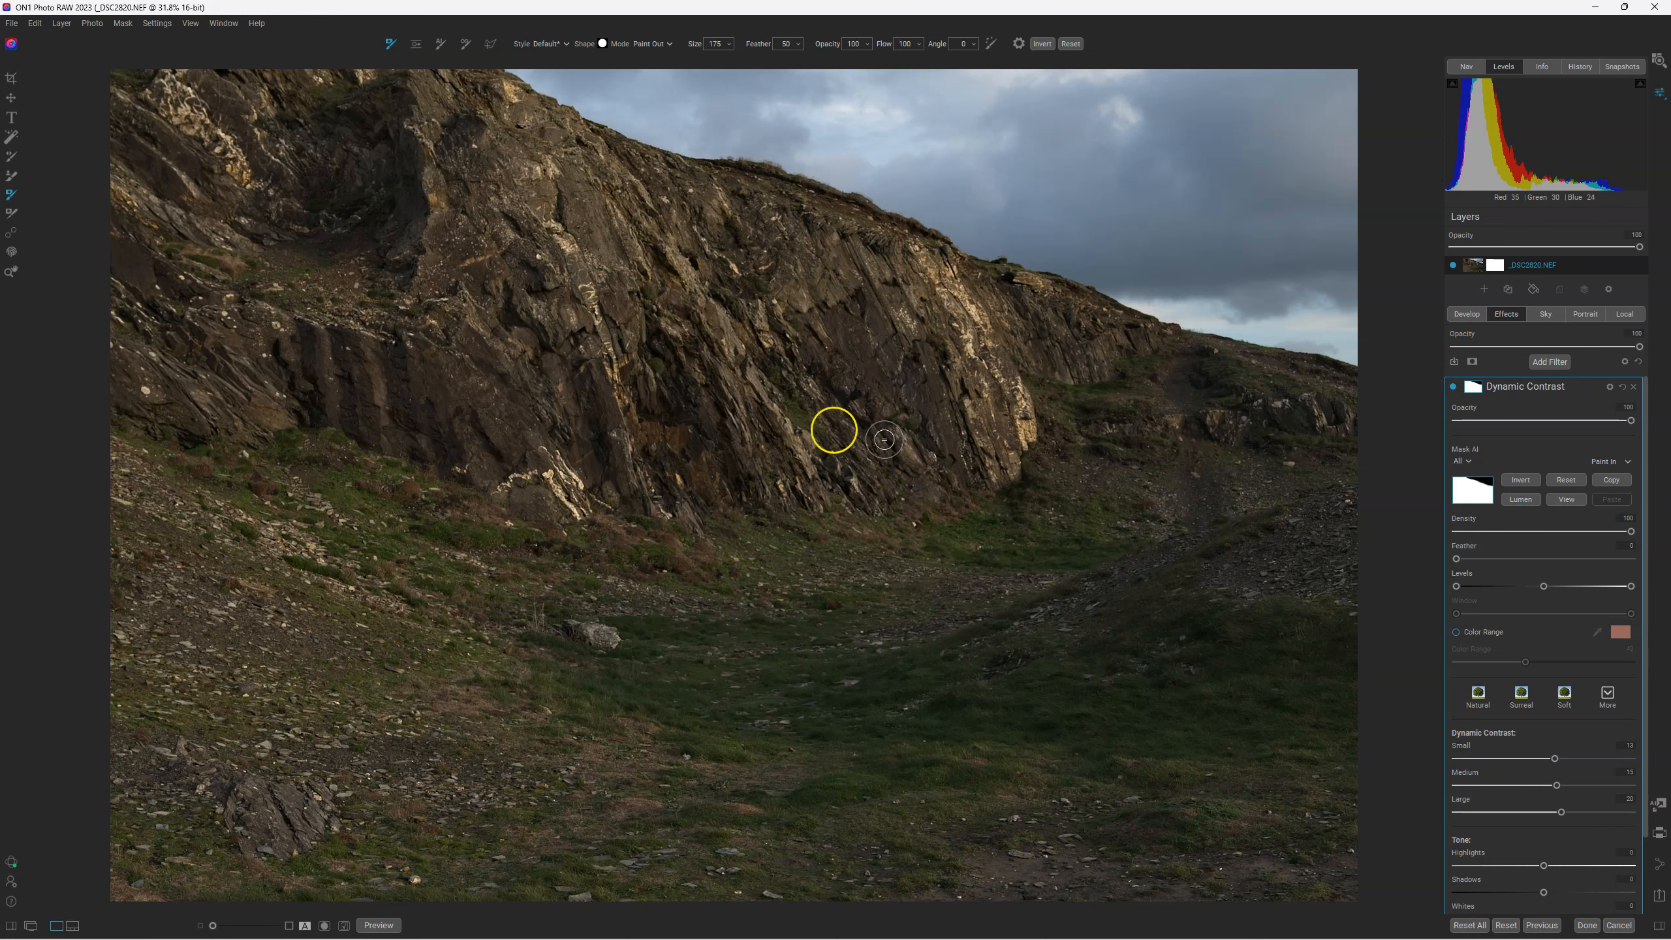
Copy the Dynamic Contrast filter's mask and add a Glow filter
left_click(1613, 480)
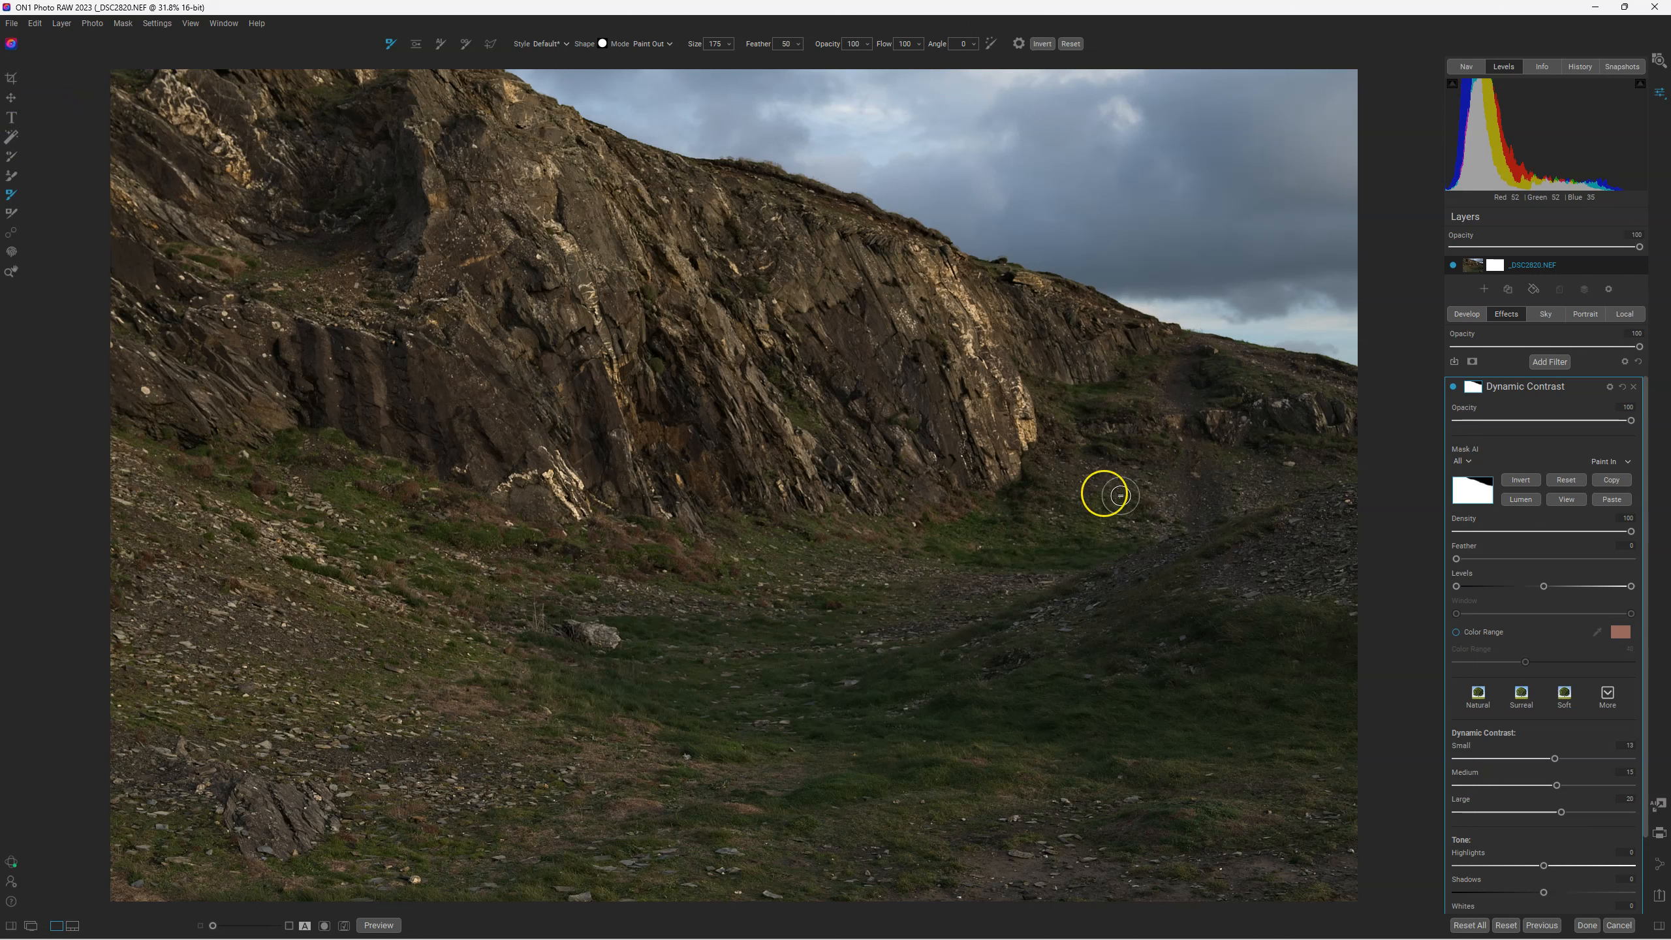
left_click(1552, 362)
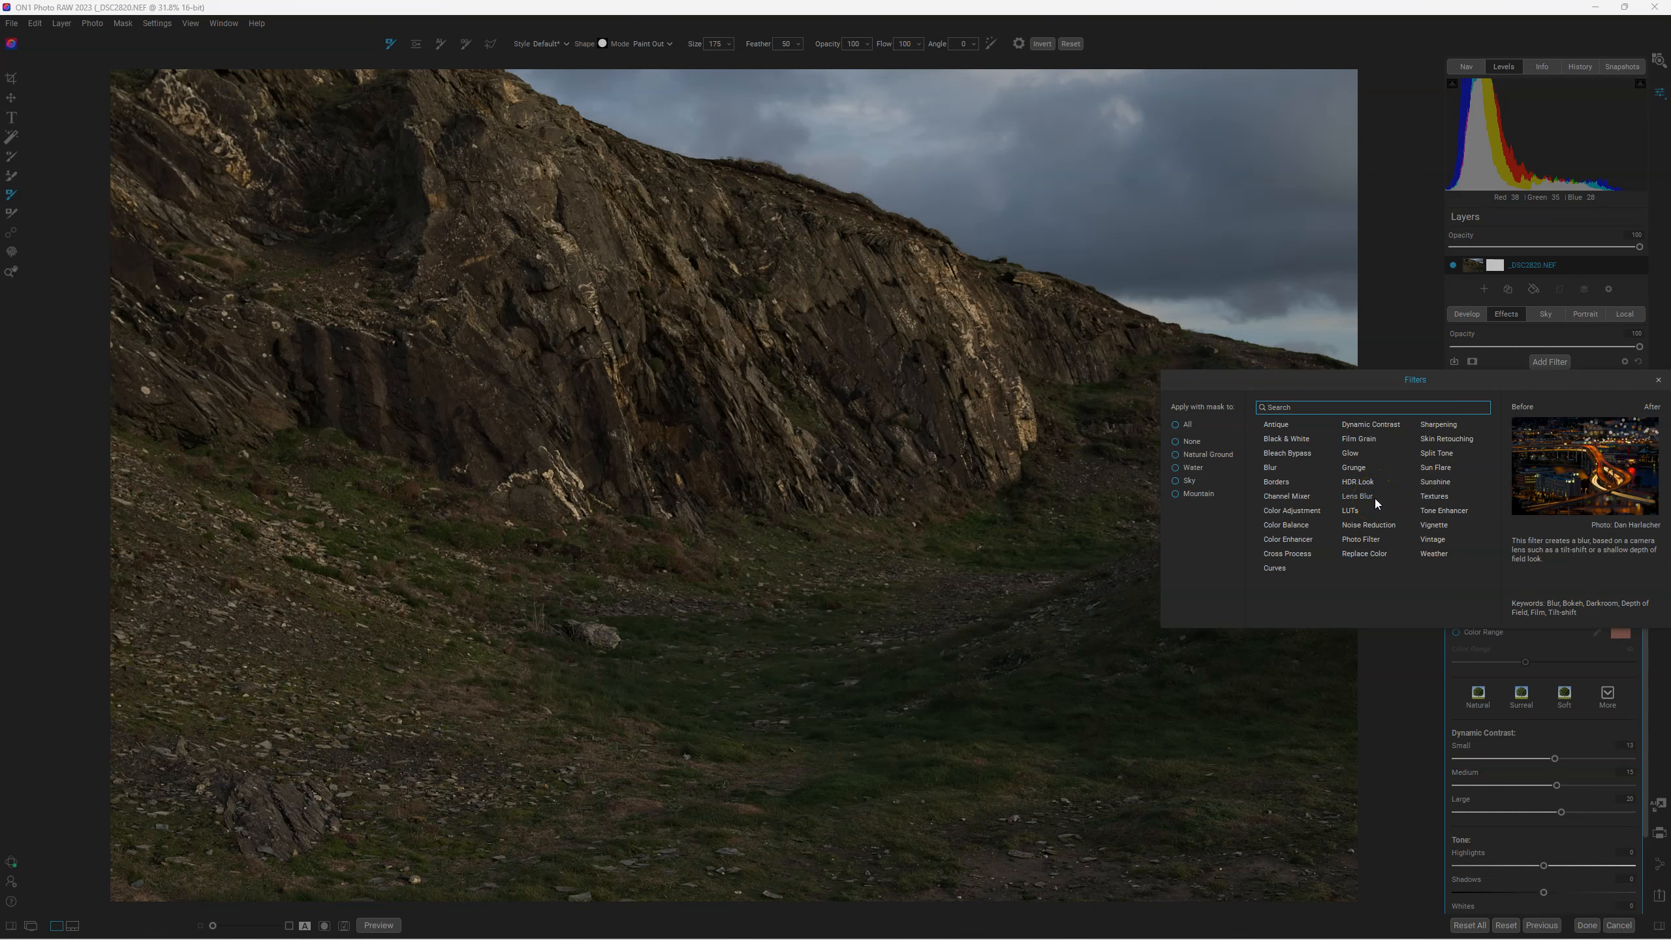
left_click(1351, 457)
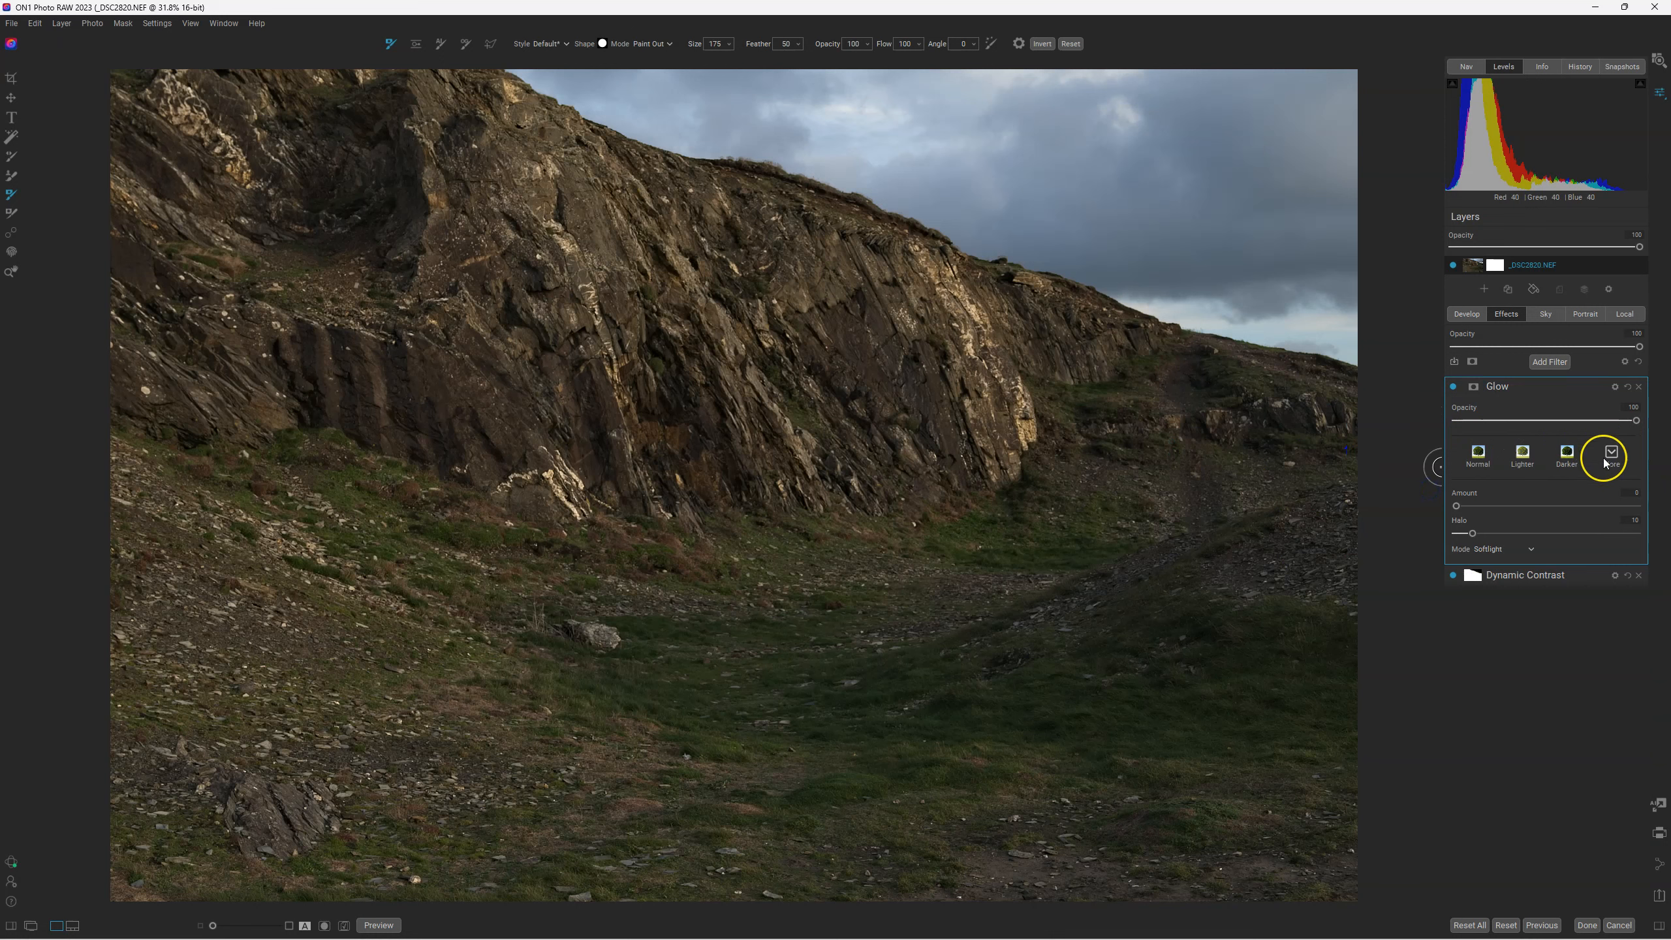
Paste the copied landscape mask into the Glow filter and inspect it in black and white against the photo
left_click(1474, 387)
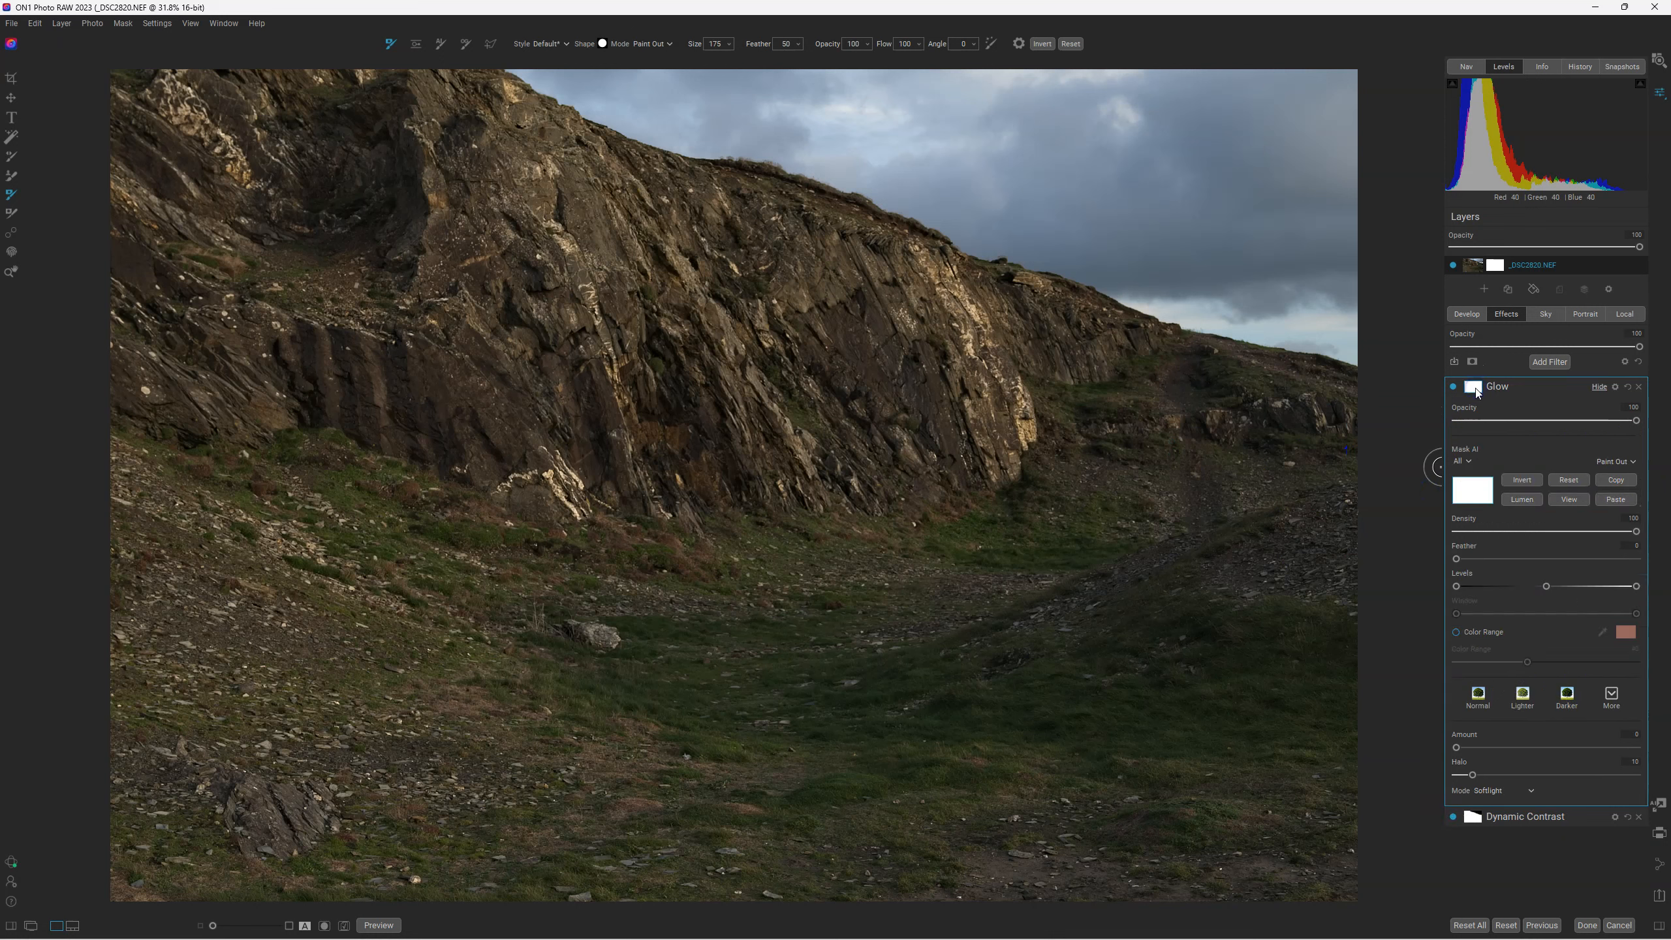
left_click(1615, 500)
left_click(1577, 500)
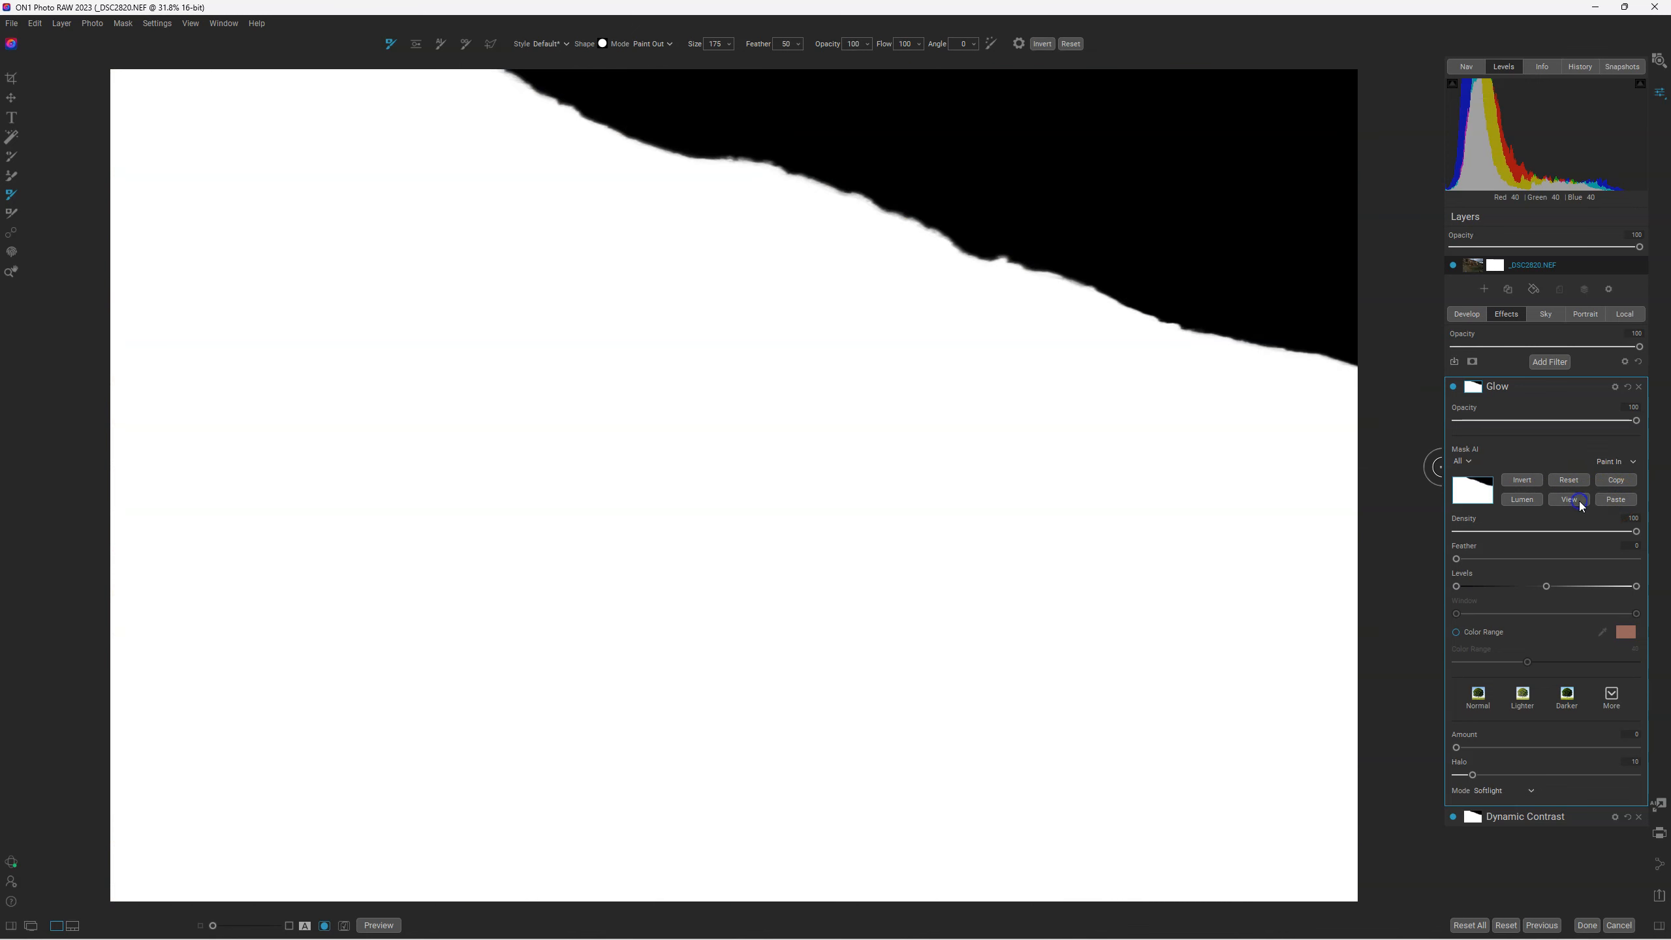
left_click(1580, 501)
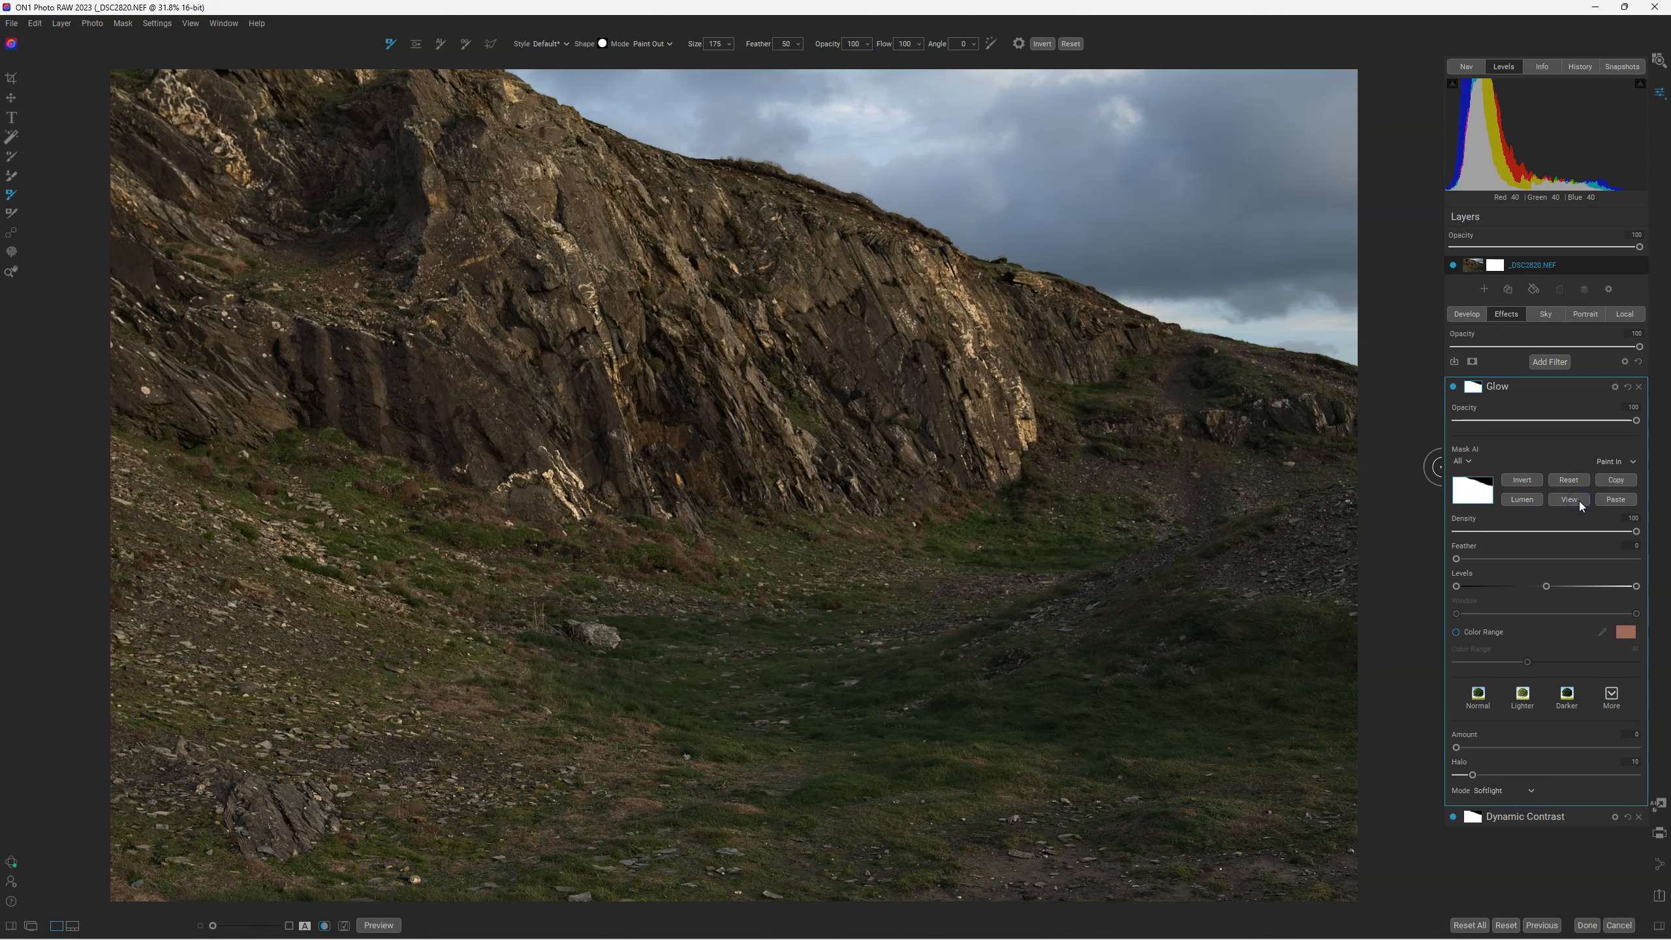
Invert the Glow mask so it targets the sky, raise Amount to about 70, and compare the filter off and on
left_click(1525, 483)
left_click(1456, 748)
left_click_drag(1458, 752, 1582, 728)
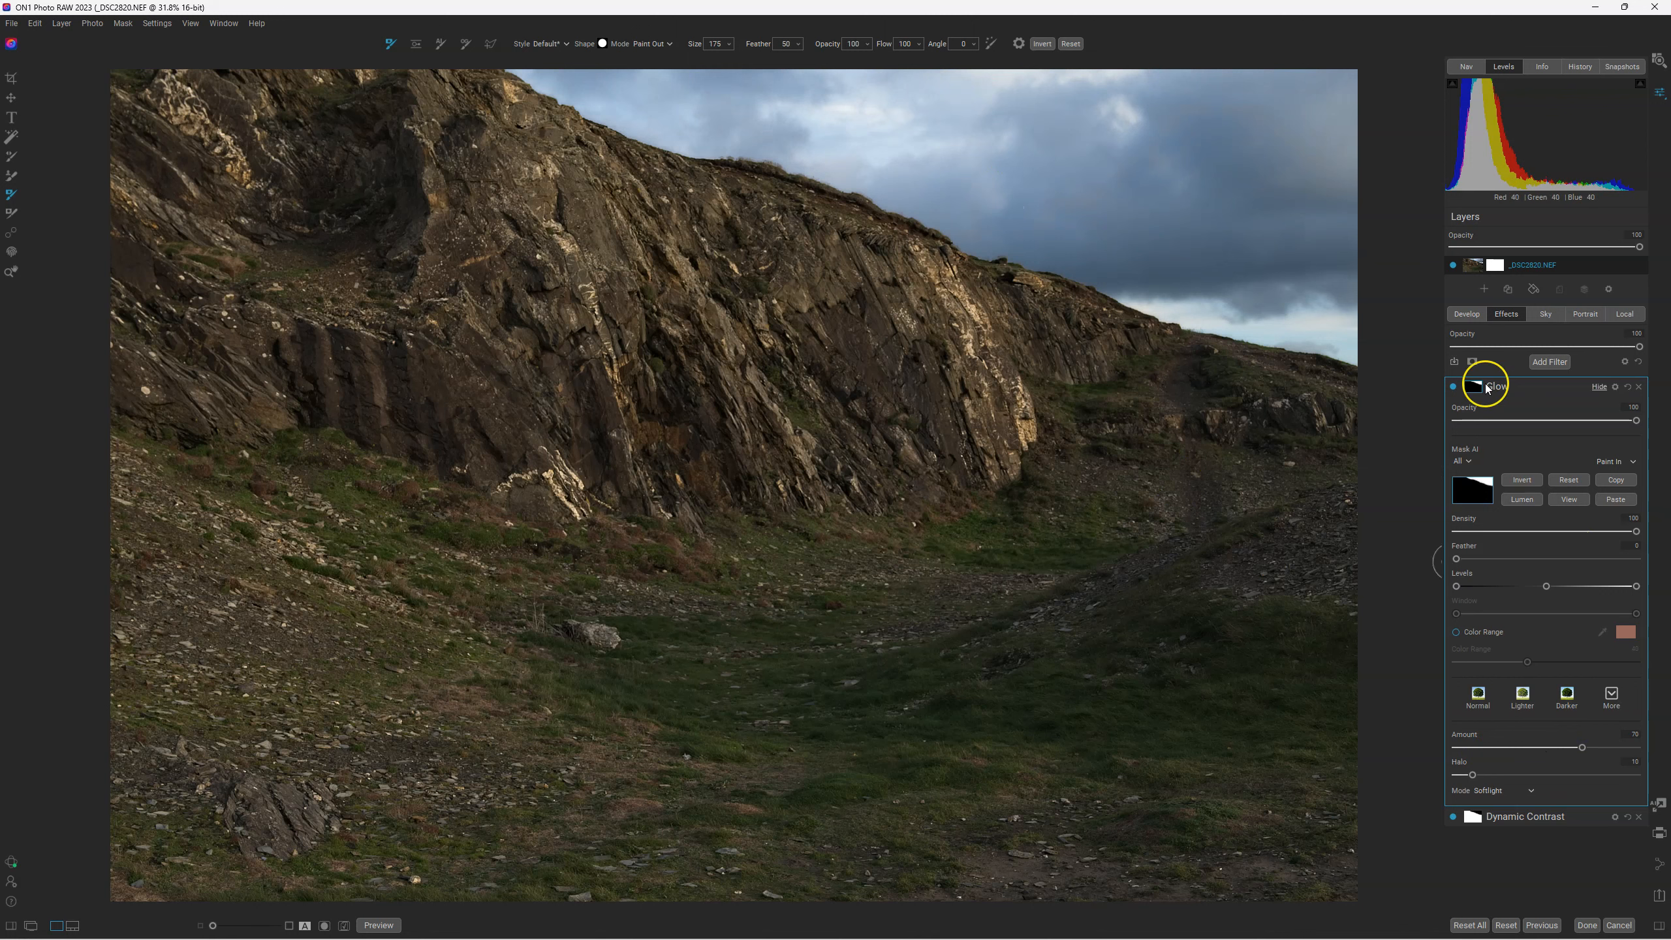
left_click(1453, 388)
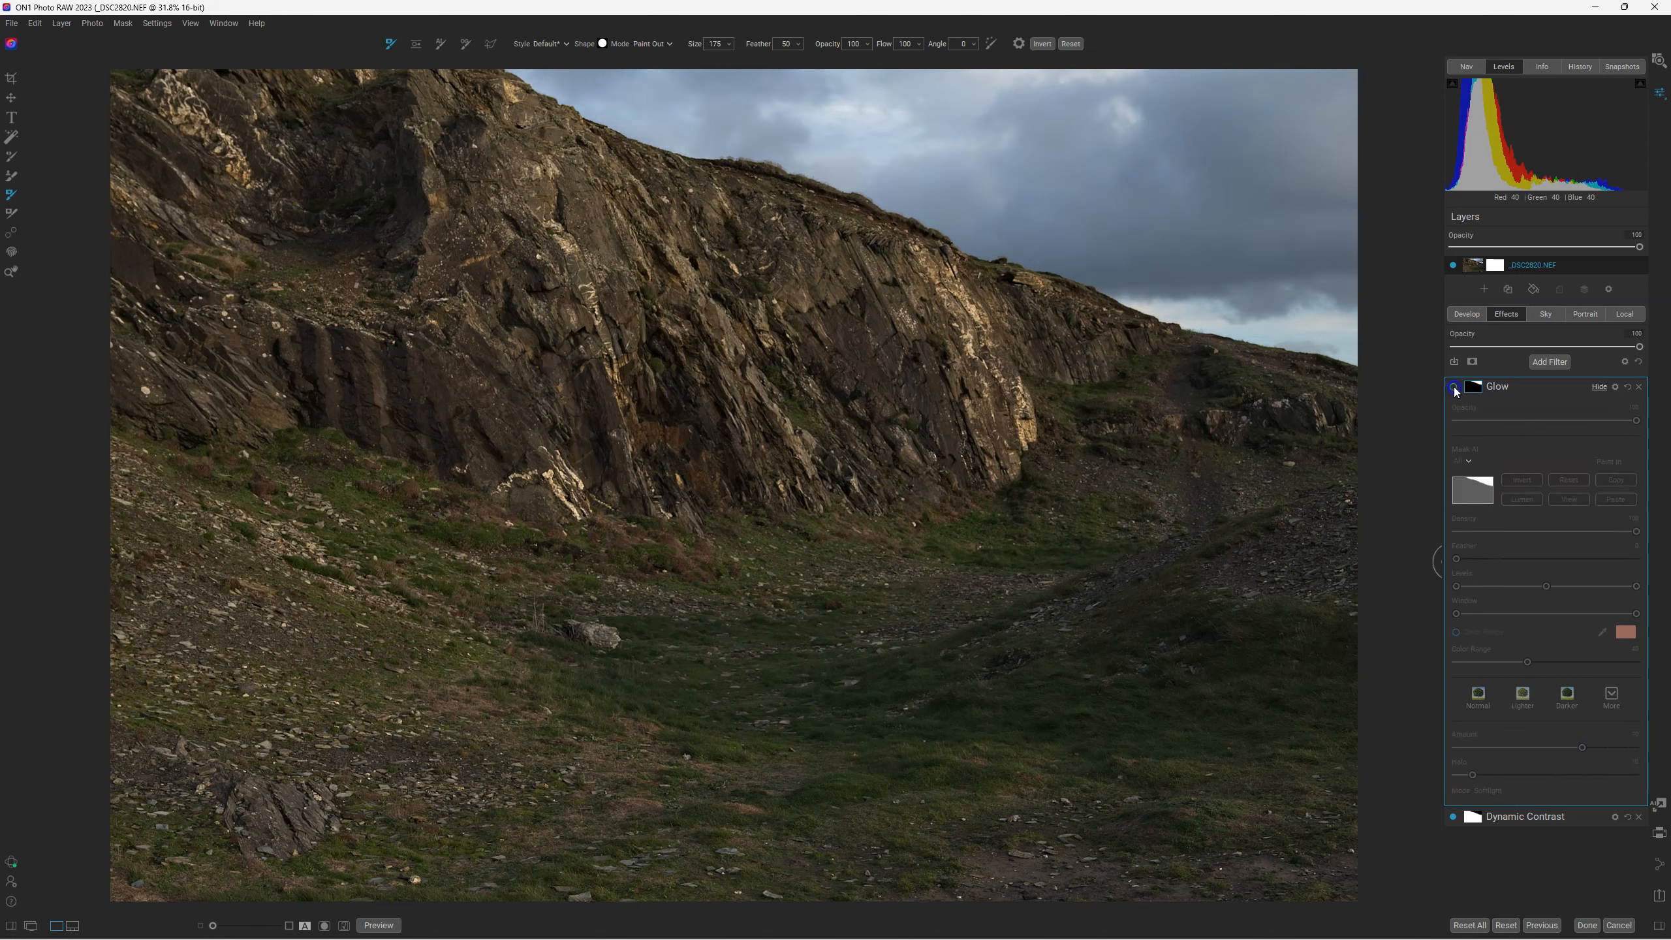
left_click(1453, 387)
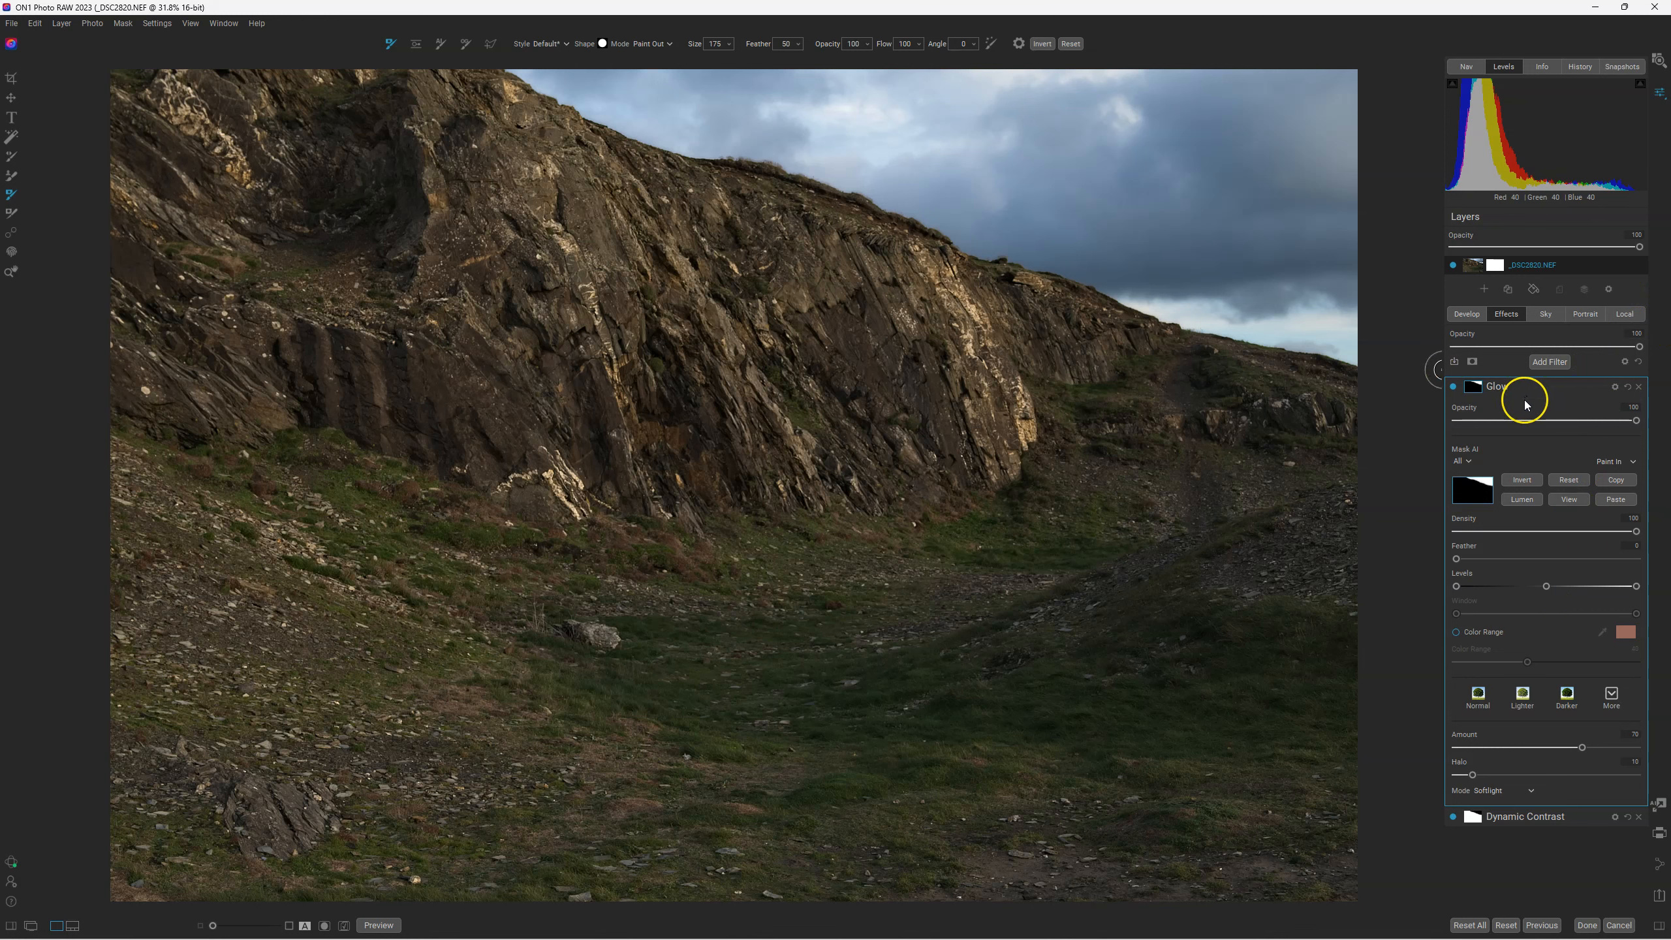
Apply the AI Auto tone adjustment in Develop and reduce its Auto strength to 47
left_click(1467, 313)
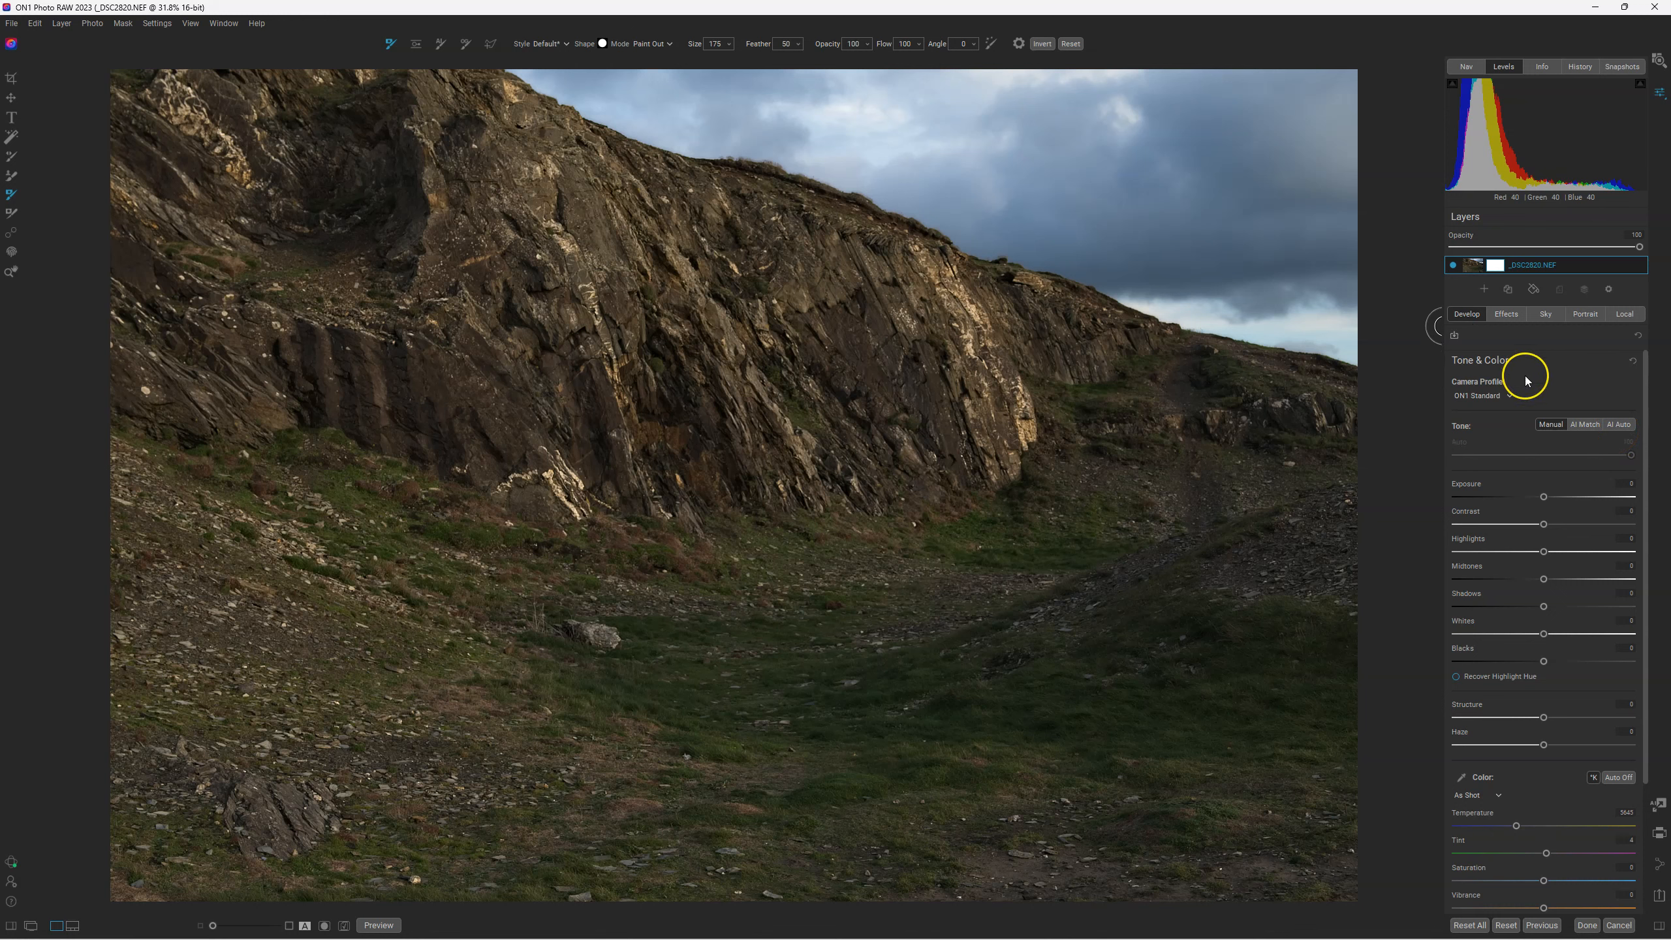
left_click(1624, 429)
left_click(1626, 429)
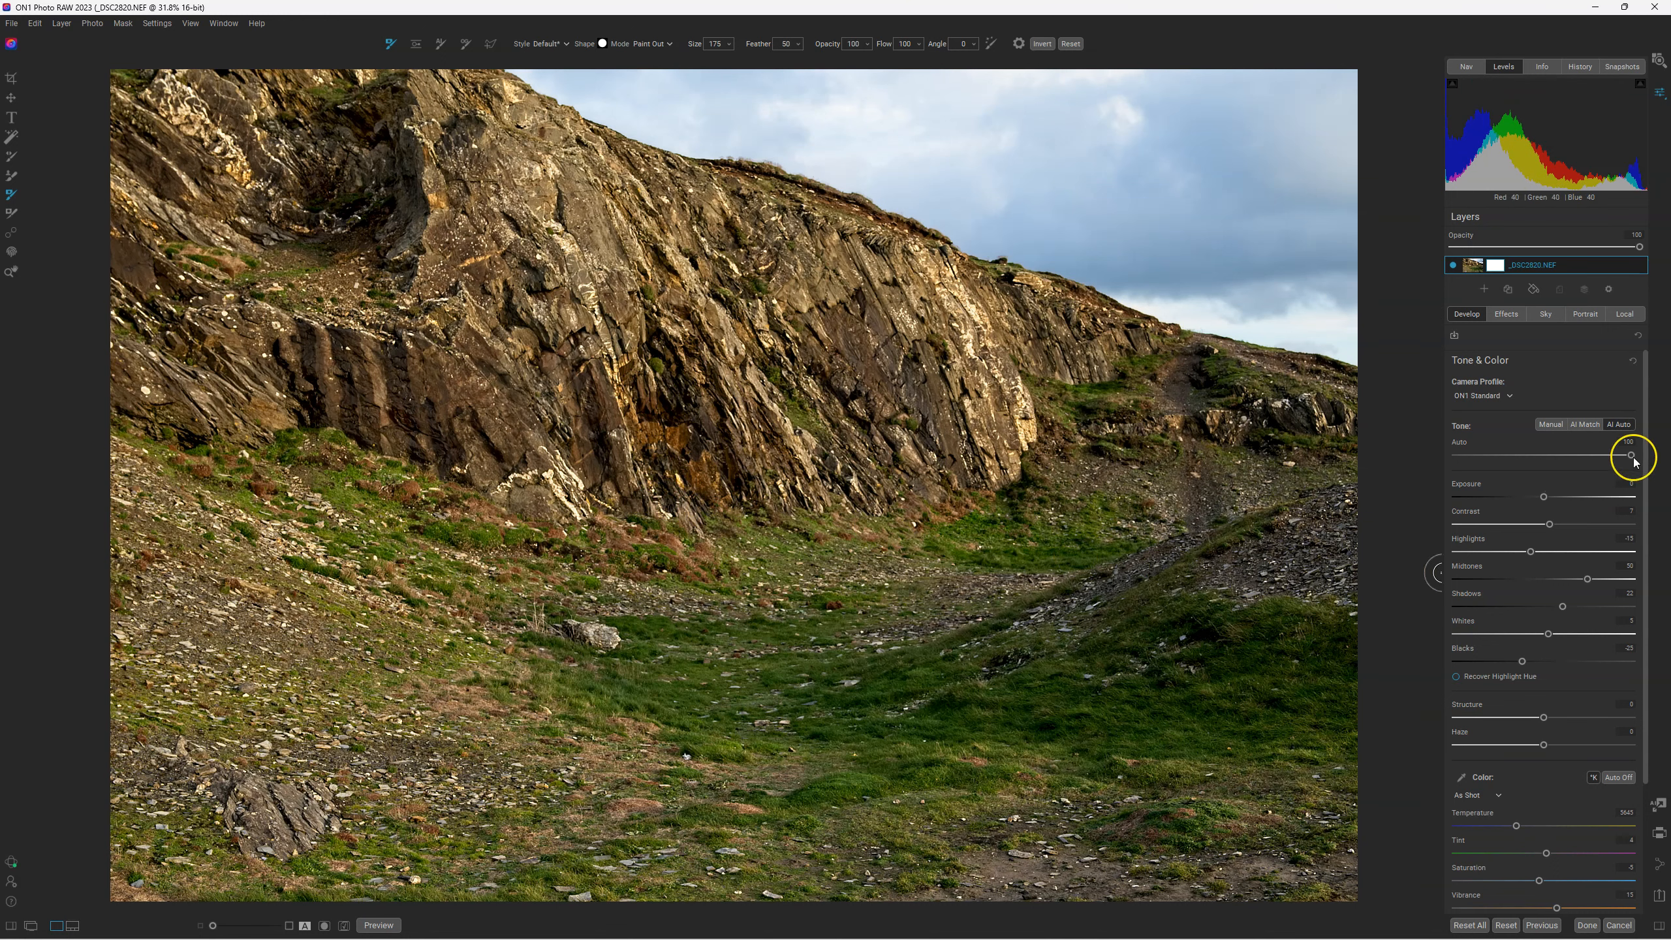
left_click_drag(1632, 456, 1539, 453)
left_click(1455, 455)
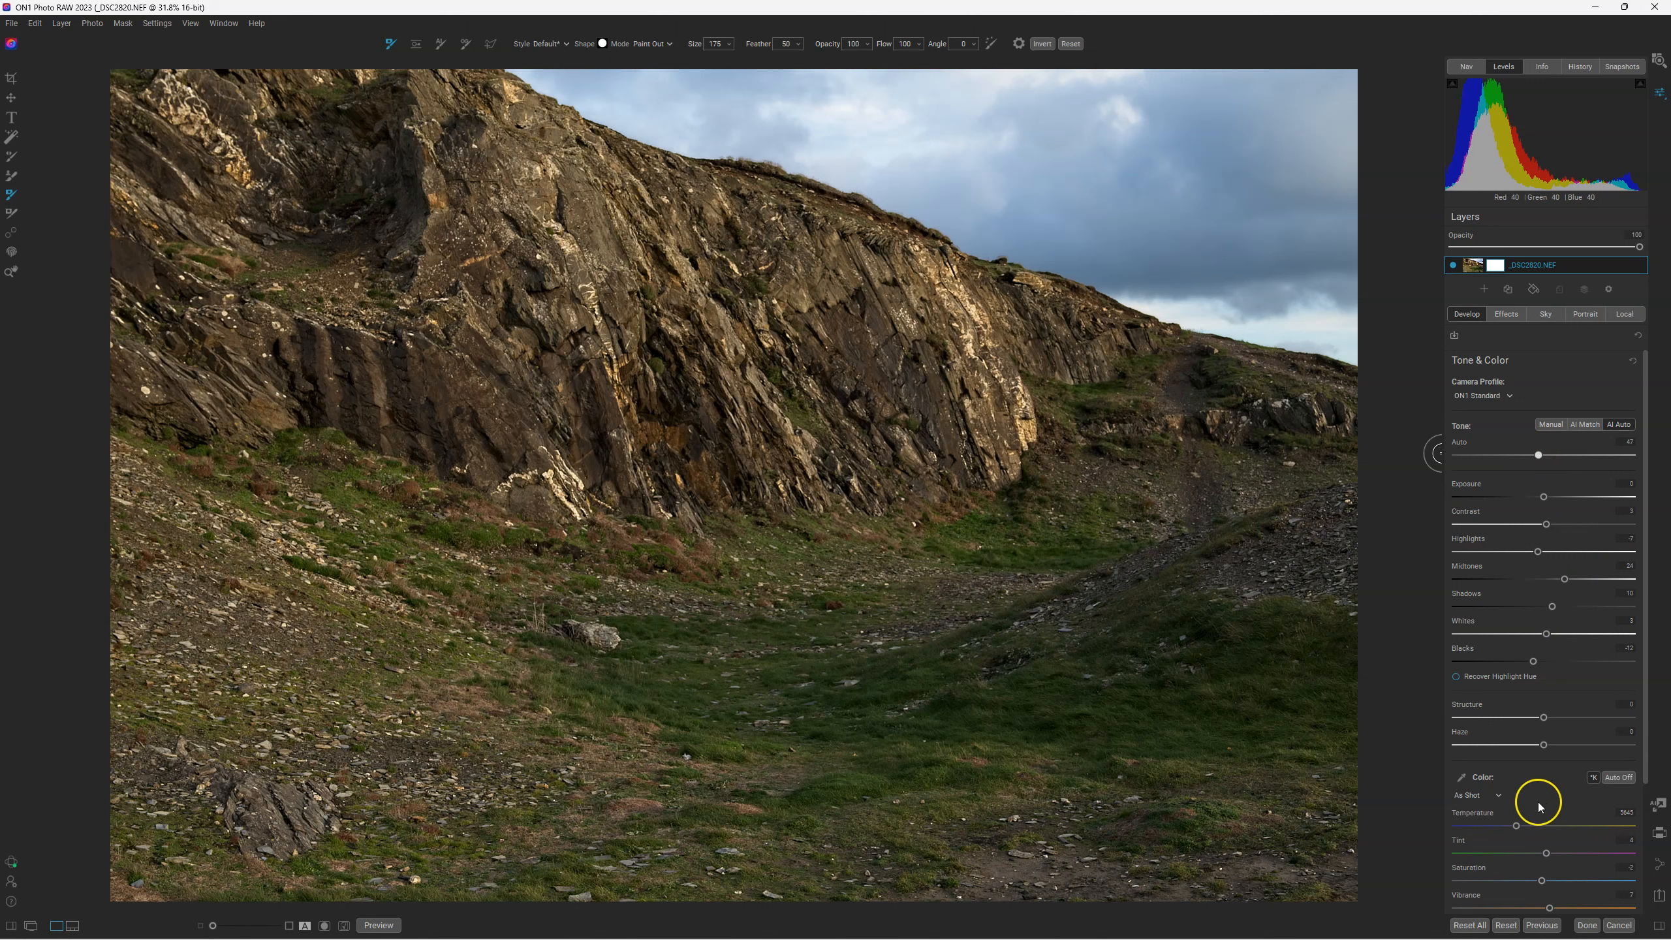
Set the white balance to Auto and compare the edited photo with the original
left_click(1500, 798)
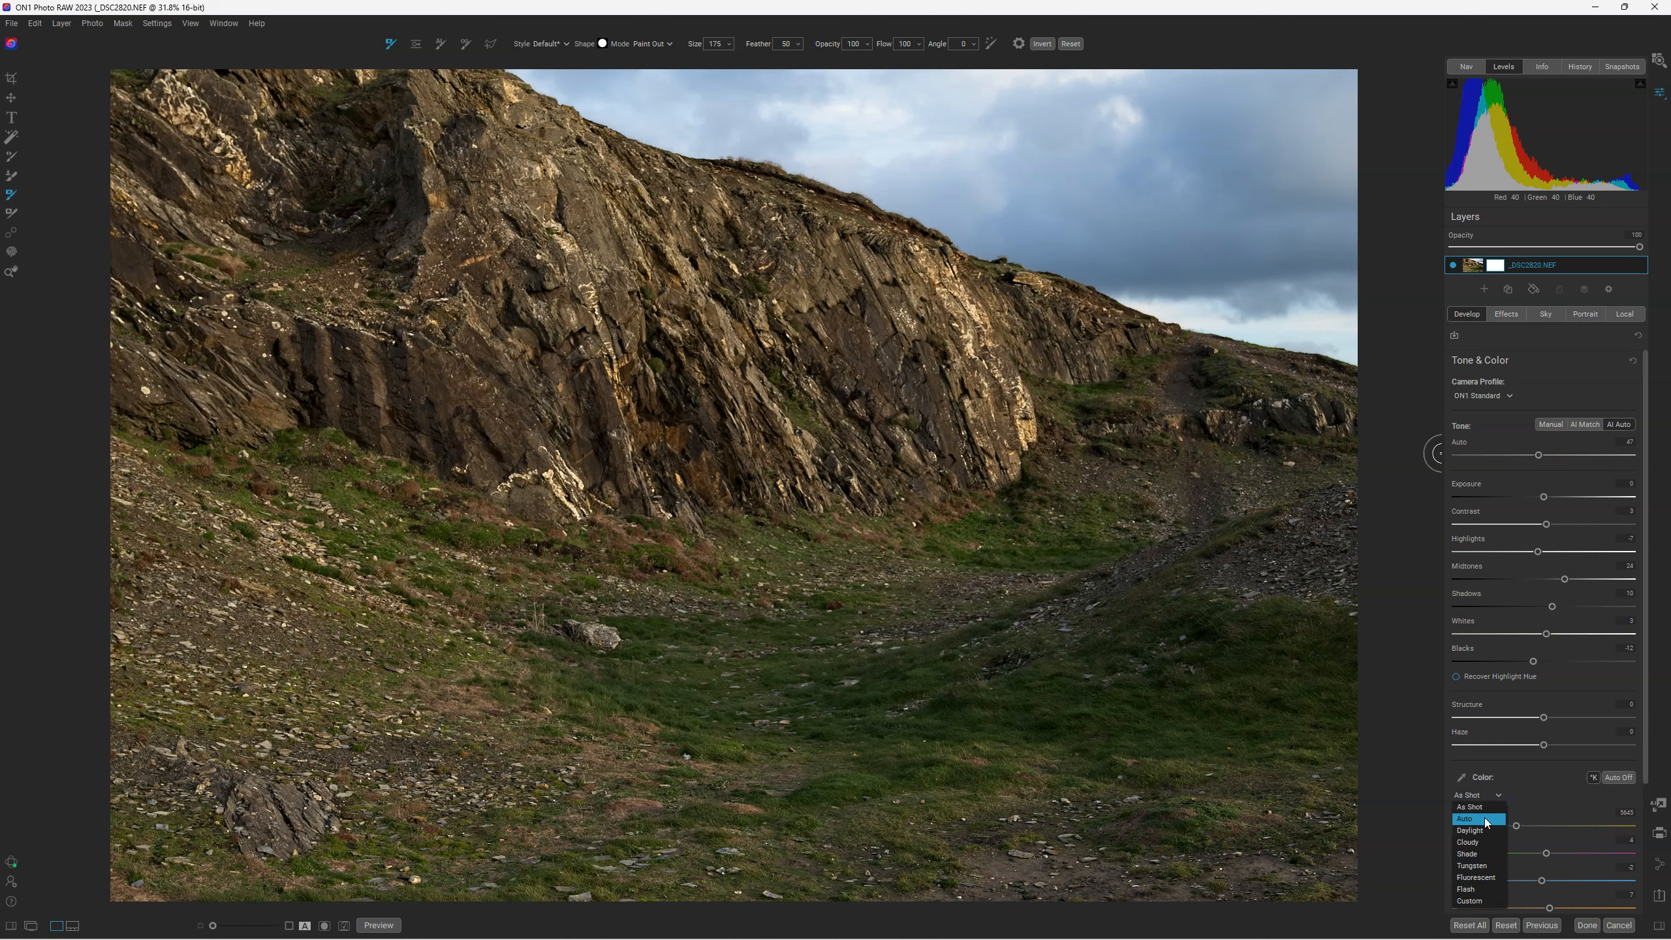
left_click(1484, 817)
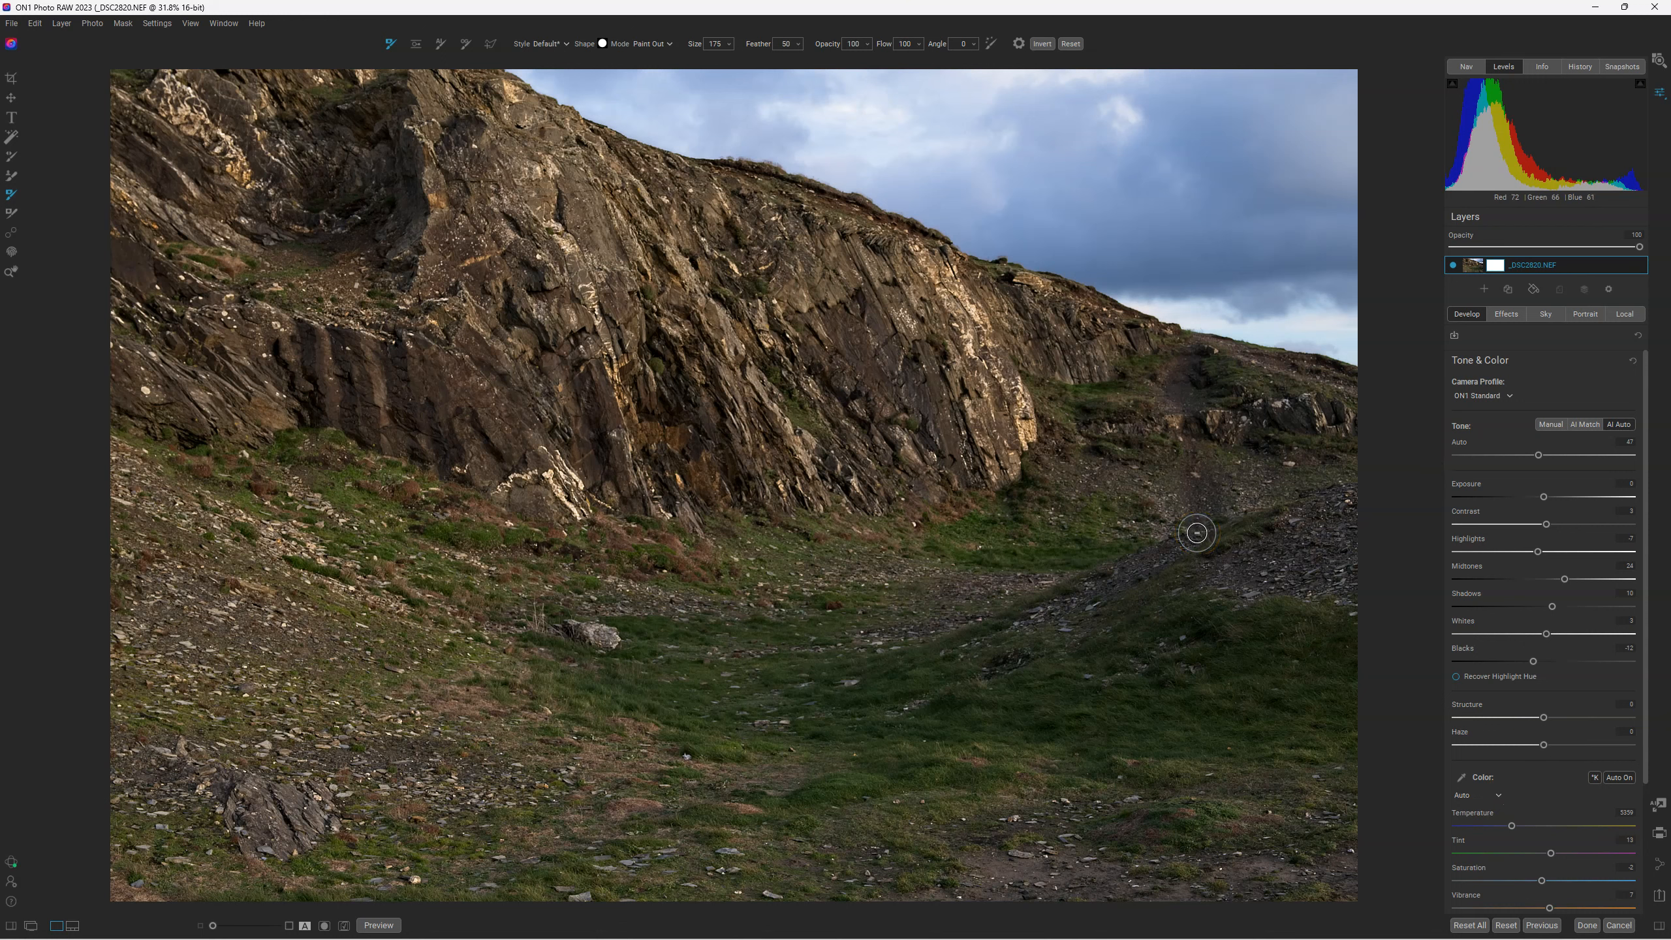
key("ctrl+p")
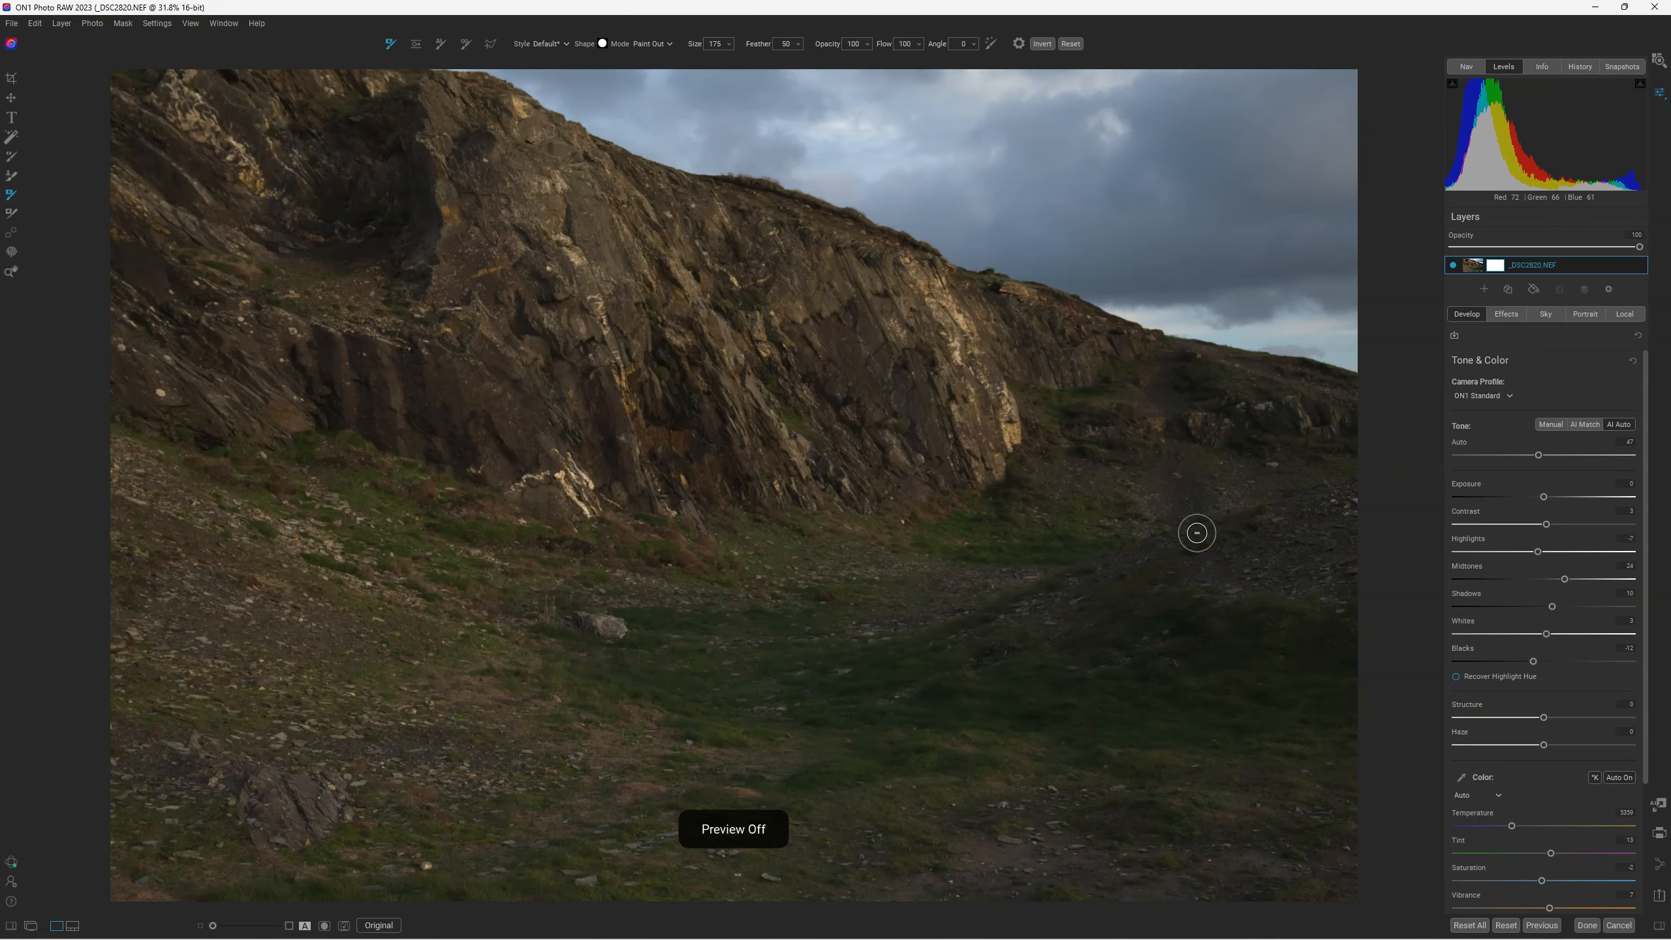
key("ctrl+p")
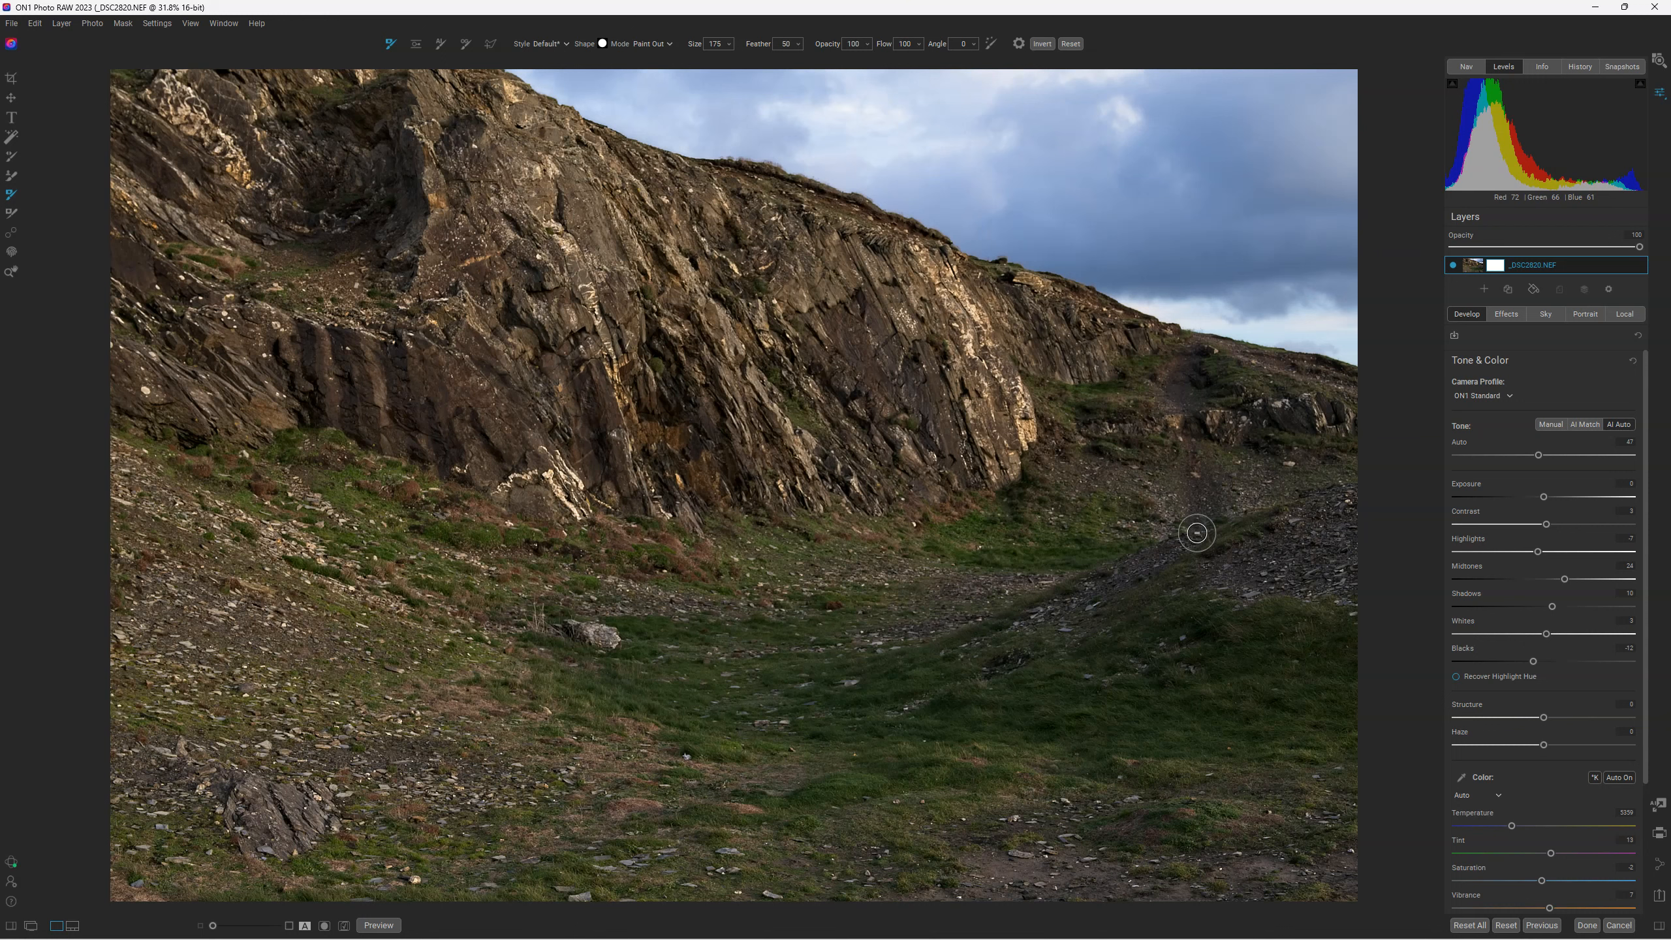
Turn off the Glow effect and compare the photo with the Dynamic Contrast filter off and on
left_click(1511, 314)
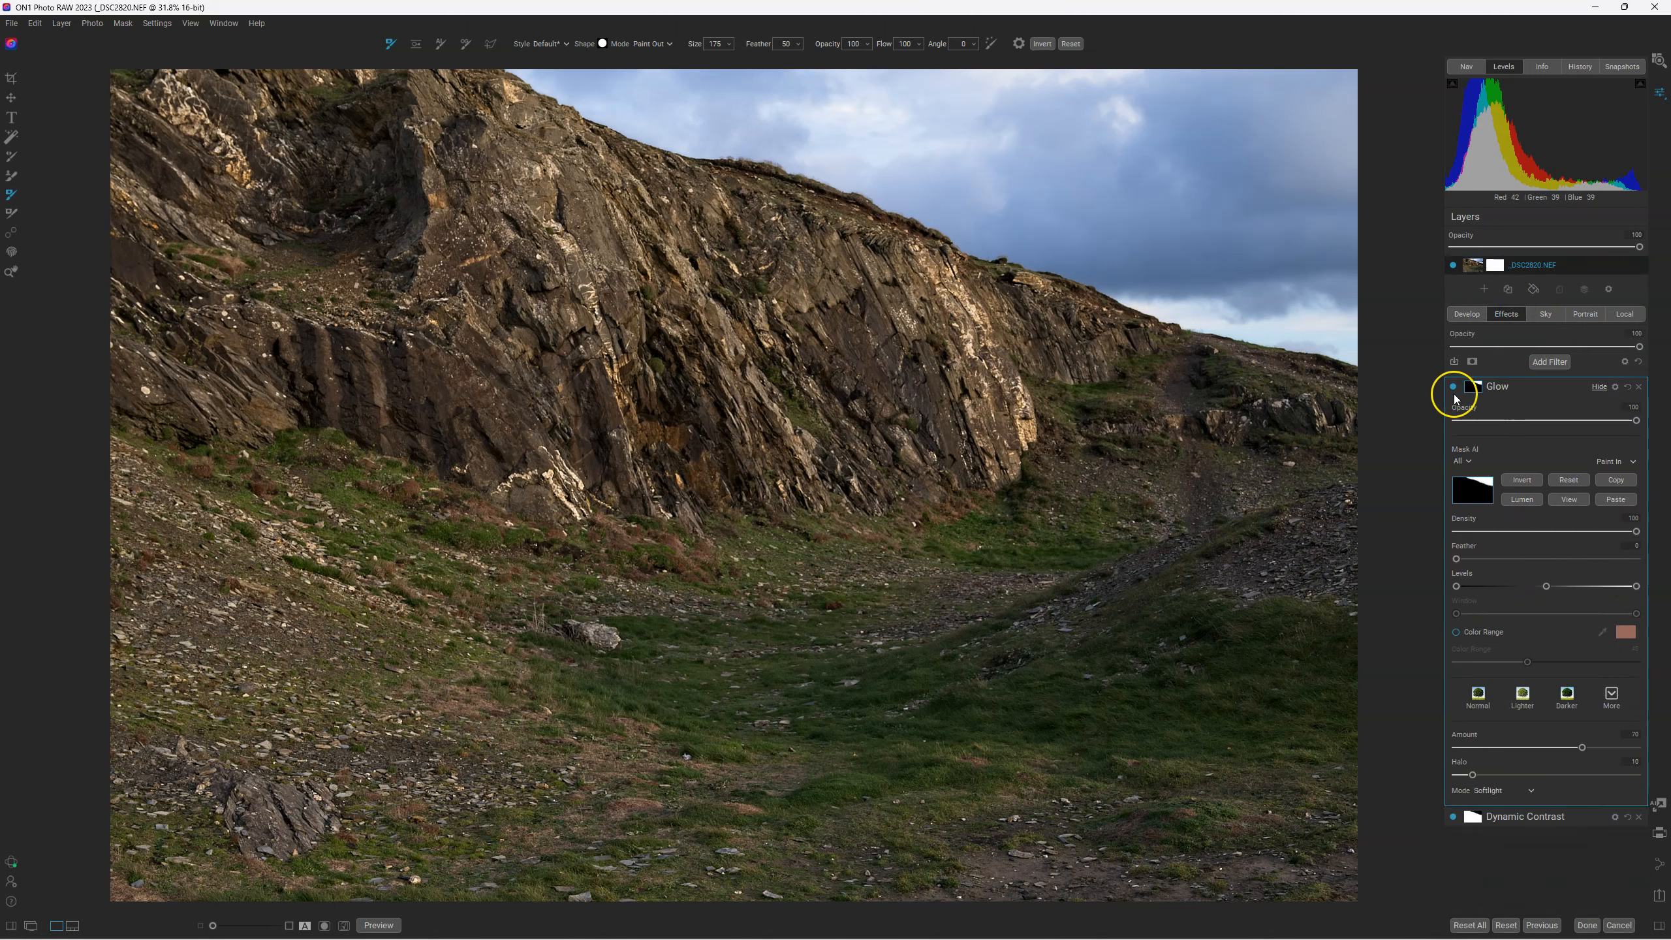
left_click(1453, 388)
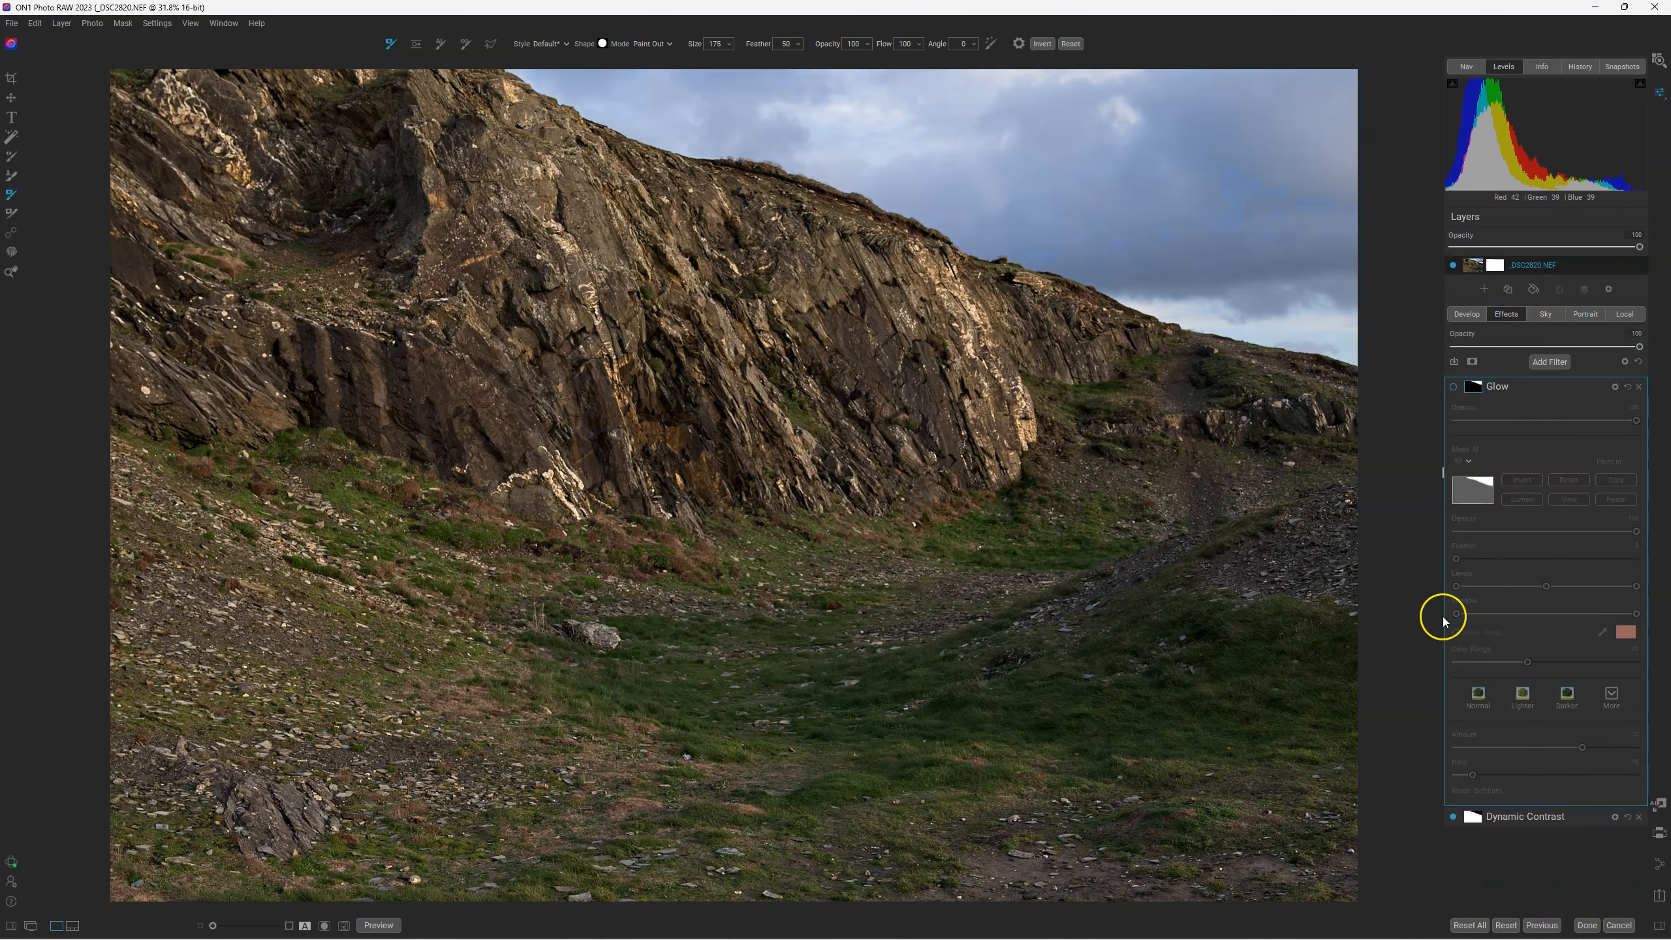
left_click(1453, 817)
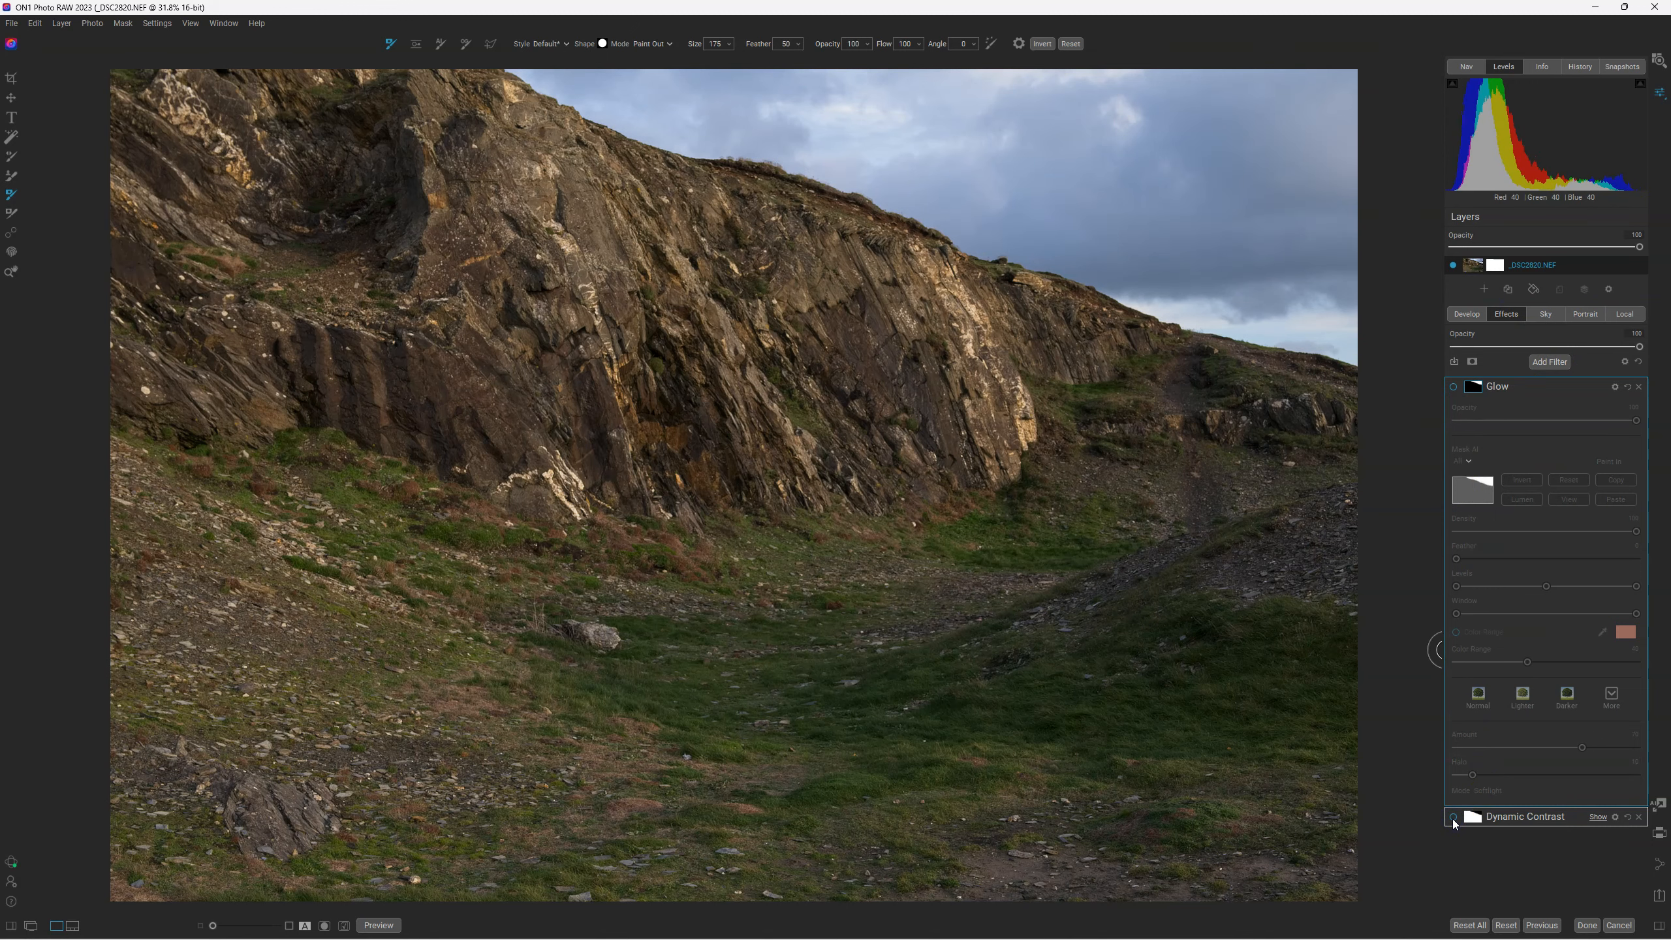
left_click(1453, 818)
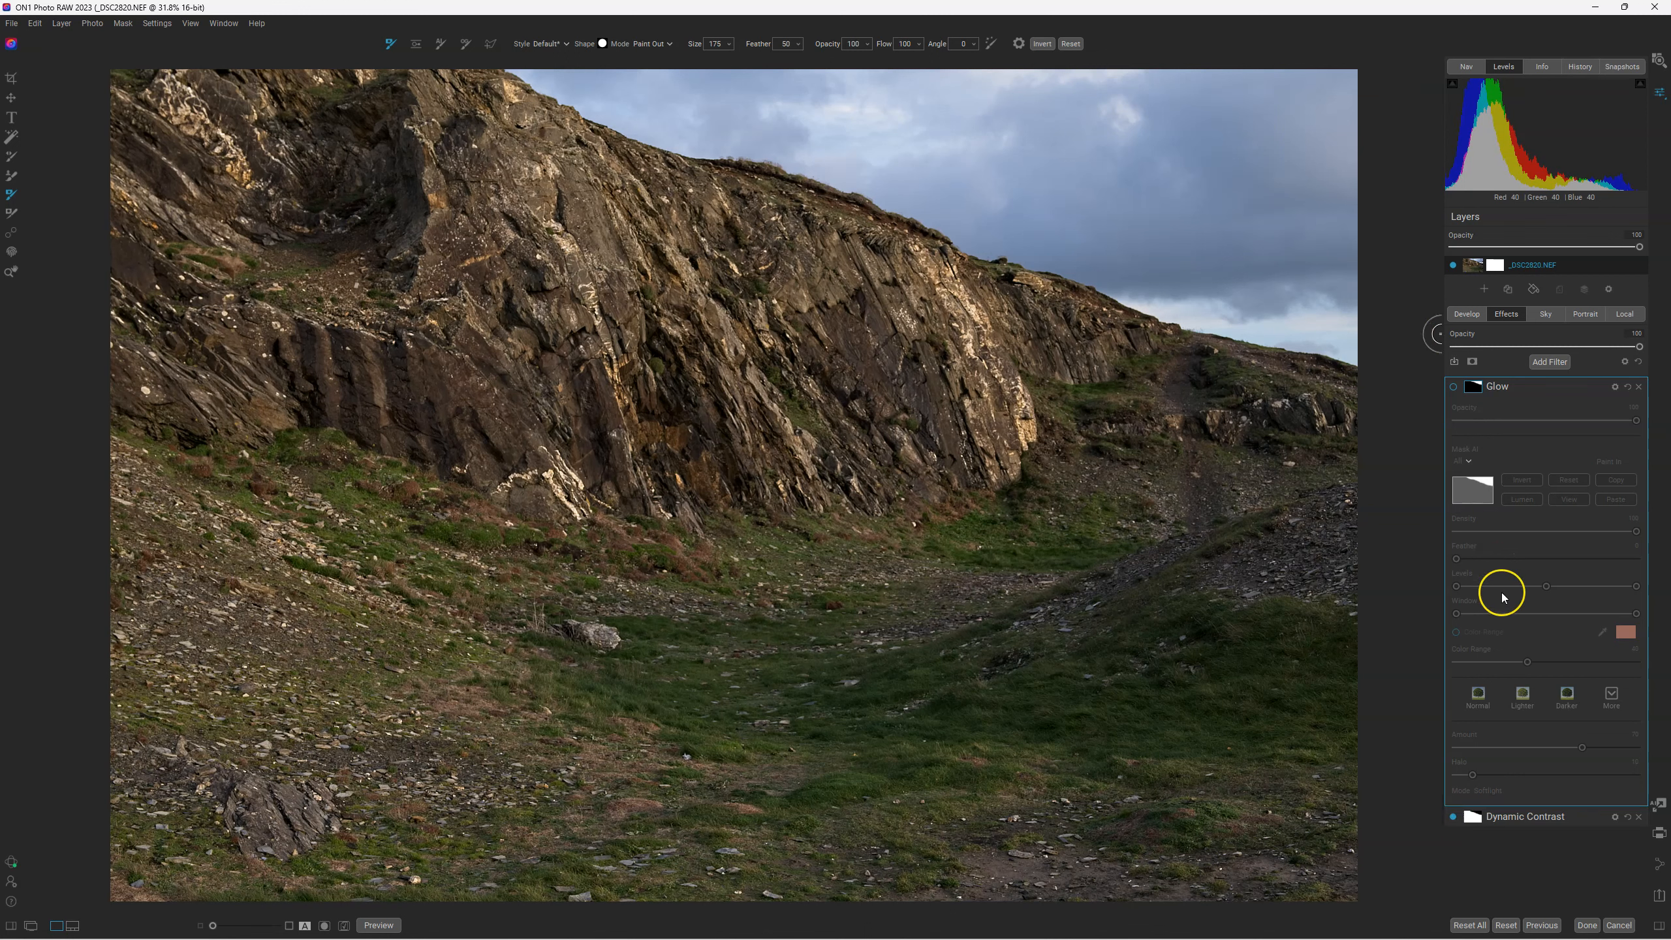
Lower the Dynamic Contrast filter's opacity to about 65 and set its blending mode to Linear Dodge (Add)
left_click(1524, 817)
scroll(1589, 485, "up", 1)
left_click_drag(1634, 446, 1570, 439)
left_click(1610, 407)
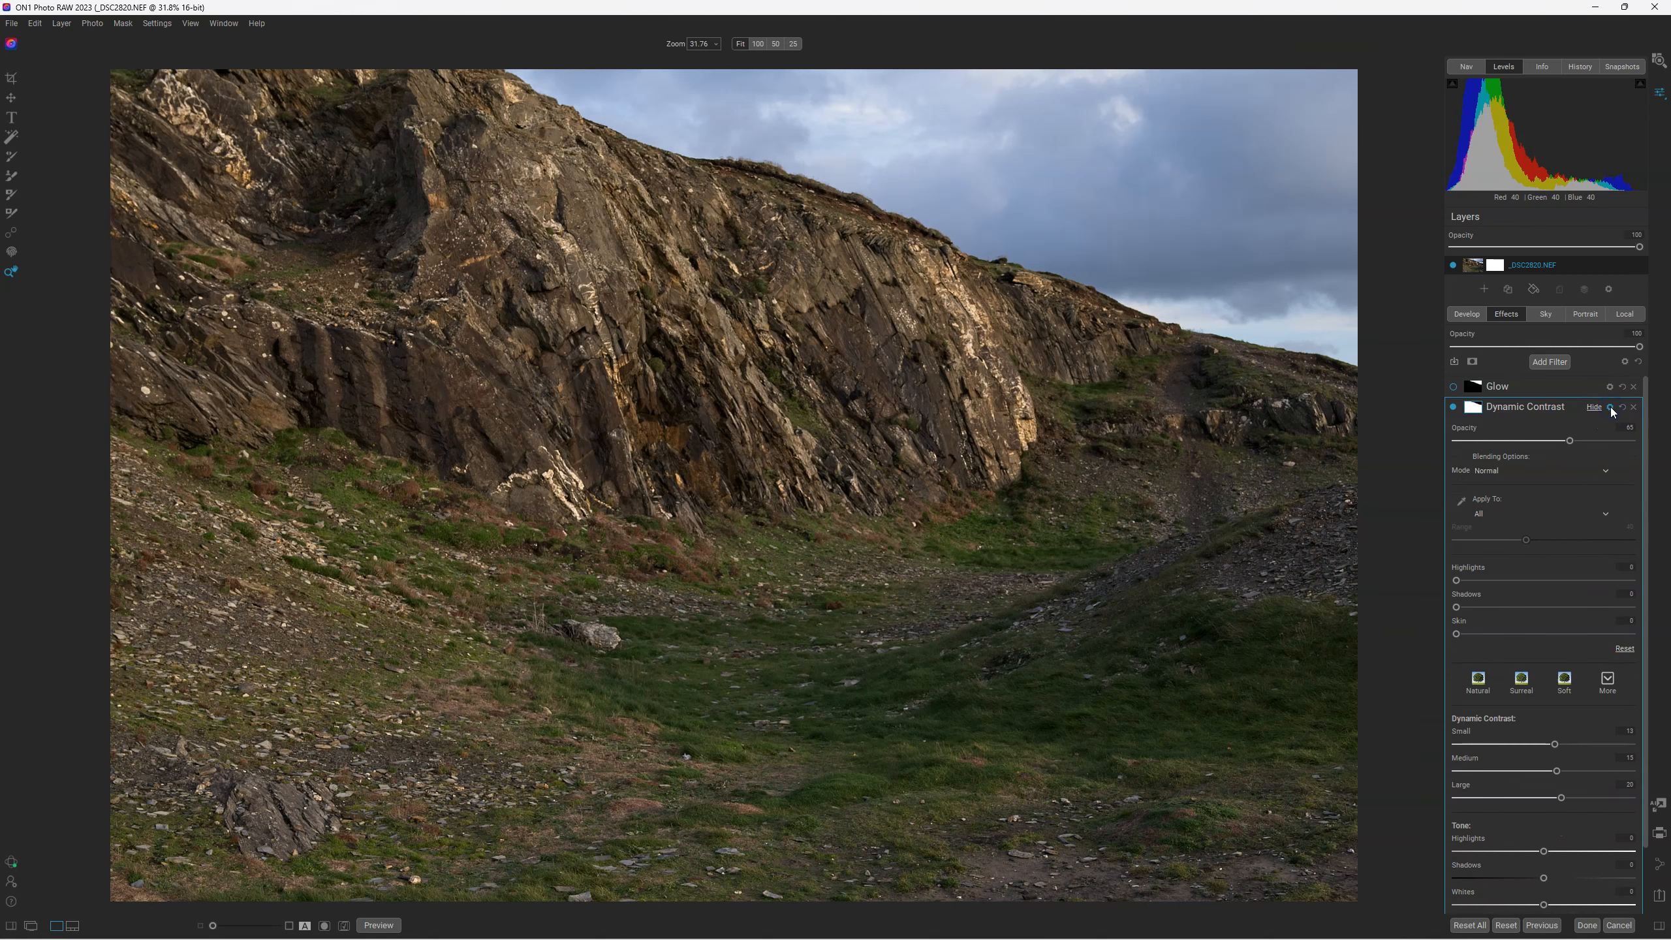
left_click(1578, 472)
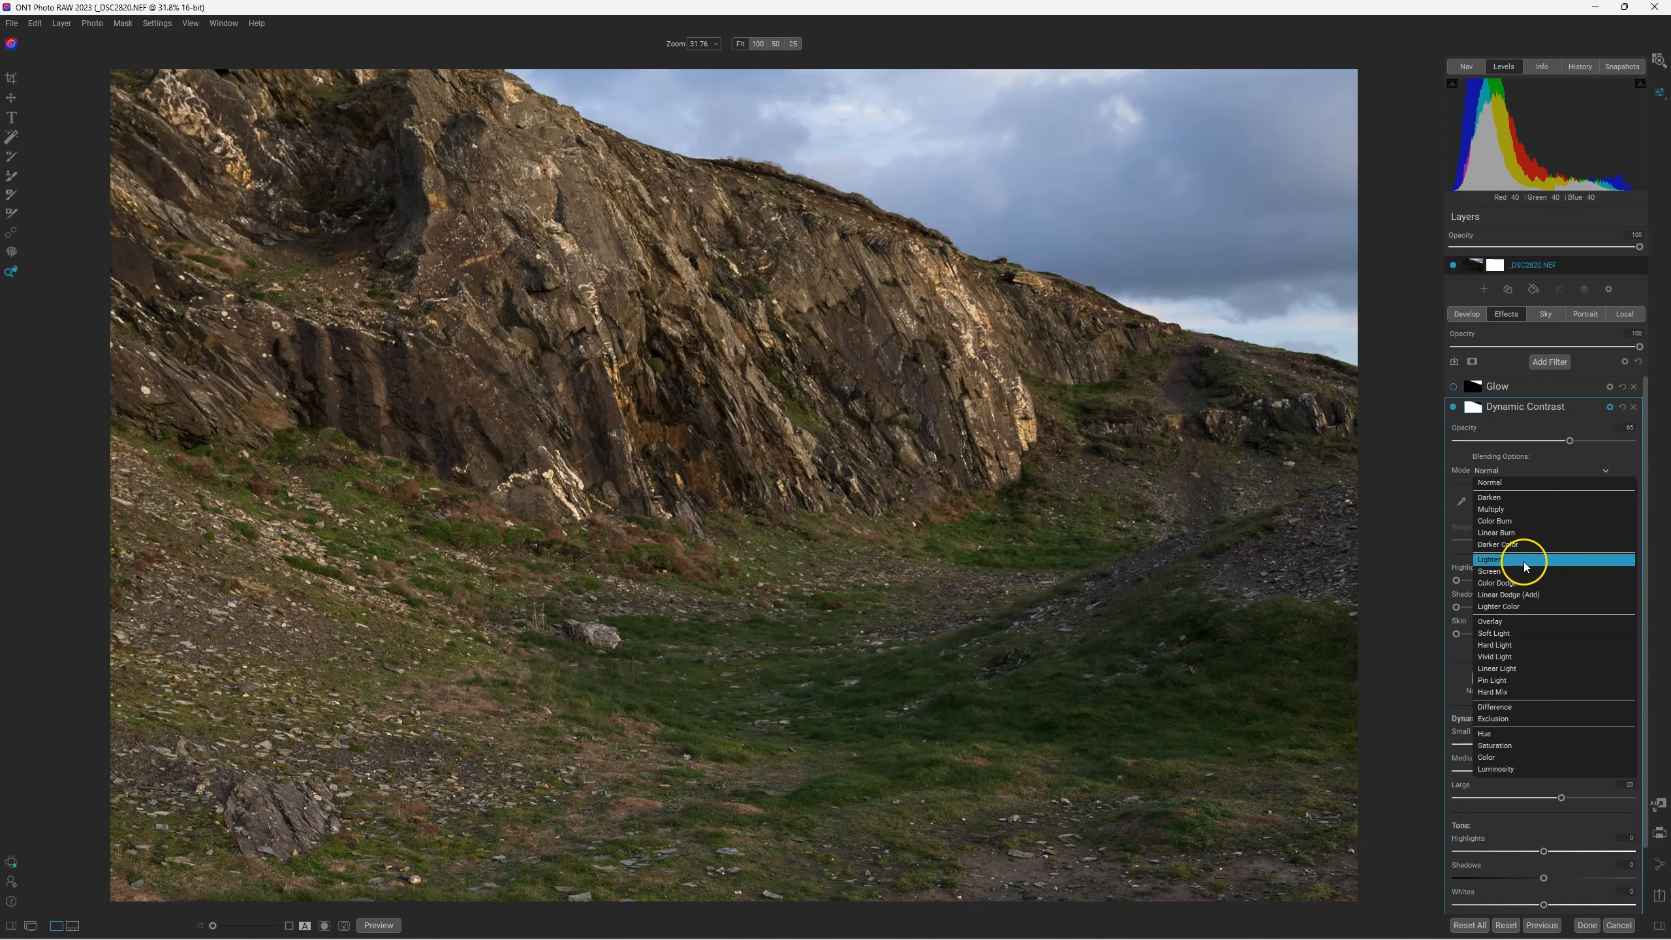
mouse_move(1524, 562)
left_mouse_down()
mouse_move(1518, 584)
mouse_move(1551, 598)
left_mouse_up()
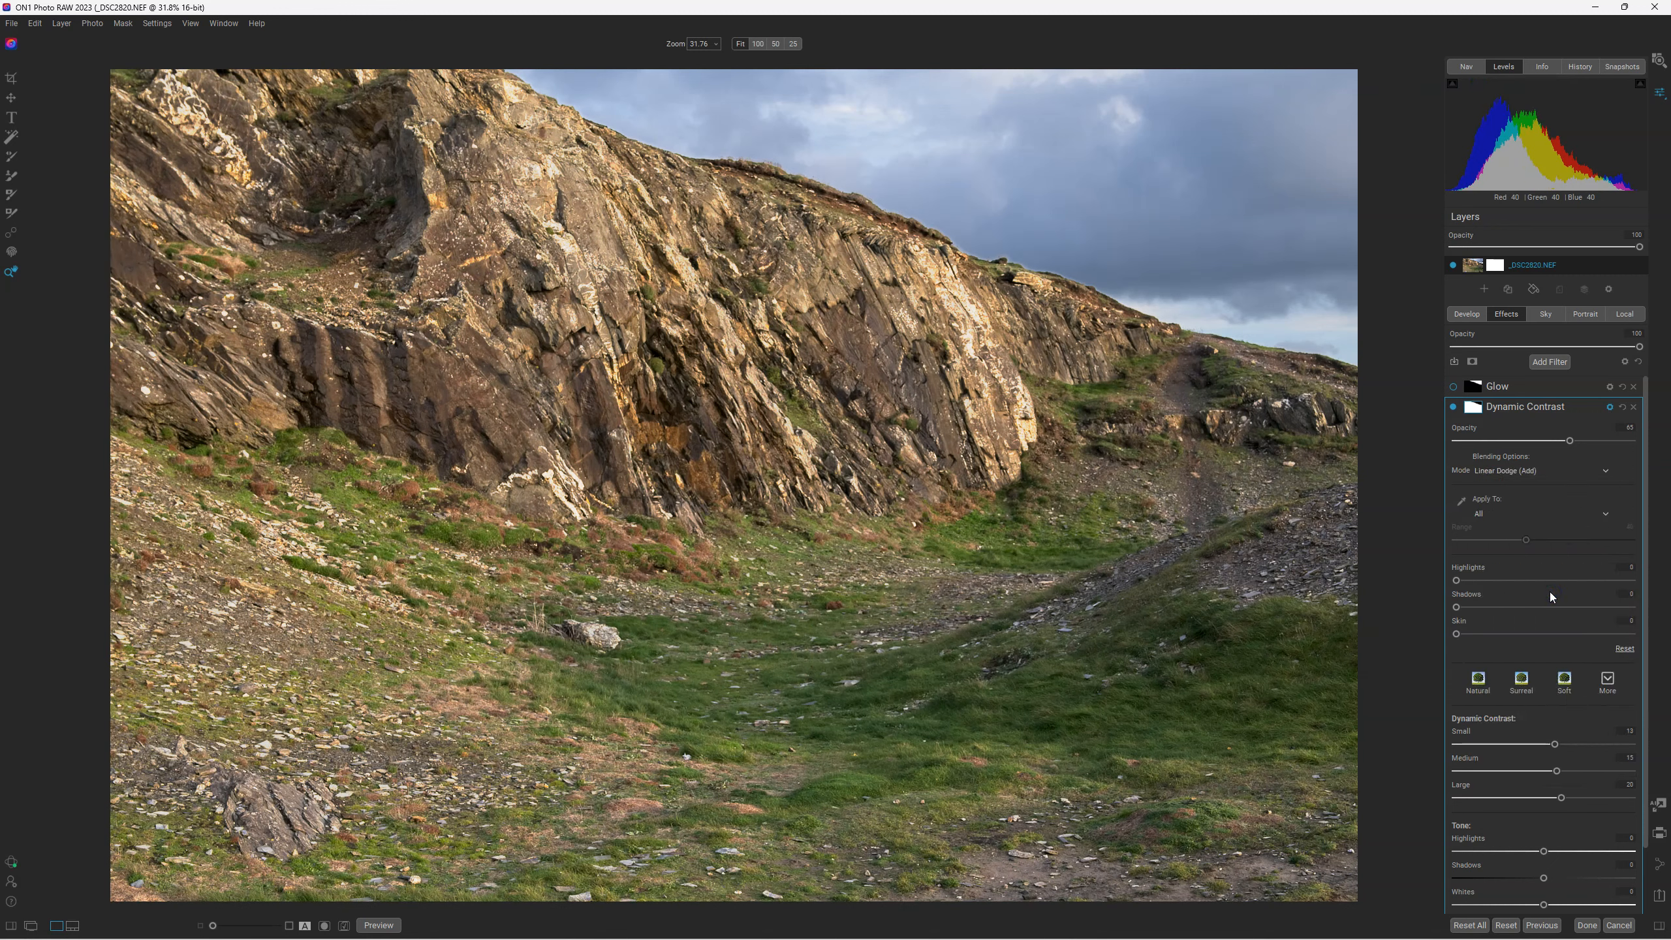
Raise Dynamic Contrast's Highlights and Shadows blending protection, reduce its opacity to 40, and compare the filter off and on
mouse_move(1570, 441)
left_mouse_down()
mouse_move(1626, 441)
mouse_move(1566, 442)
left_mouse_up()
left_click_drag(1459, 608, 1499, 583)
left_click_drag(1564, 440, 1522, 447)
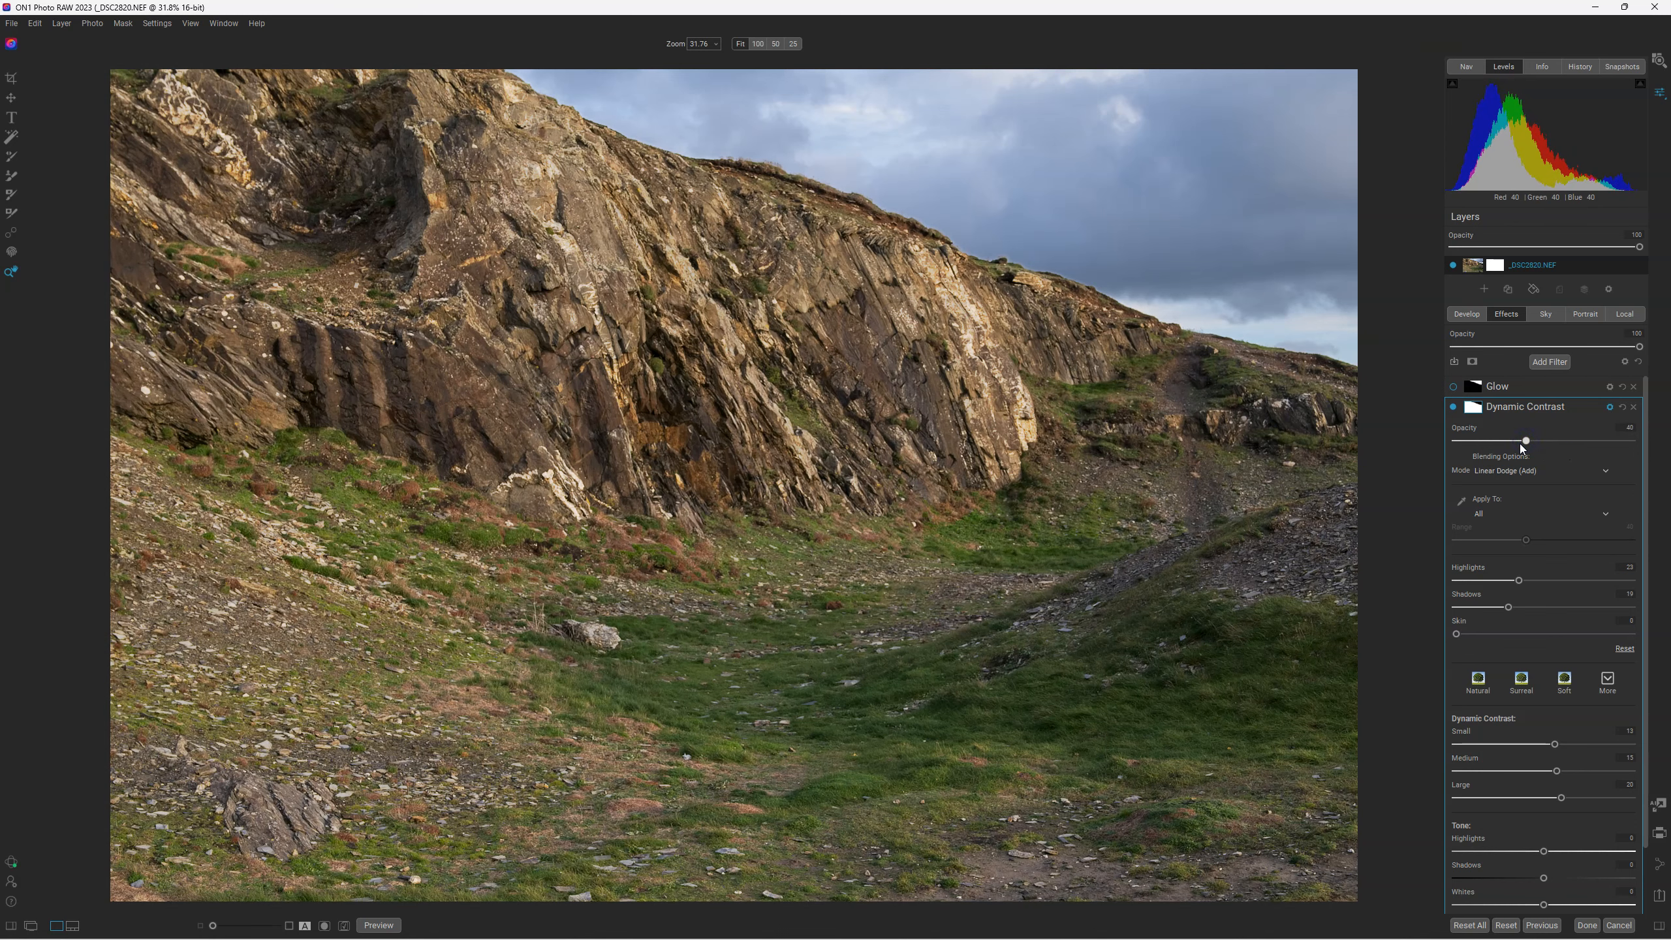
left_click(1452, 406)
left_click(1453, 407)
Raise Dynamic Contrast's Small amount to 37 and lower its tone Shadows, Whites and Blacks
scroll(1577, 746, "down", 1)
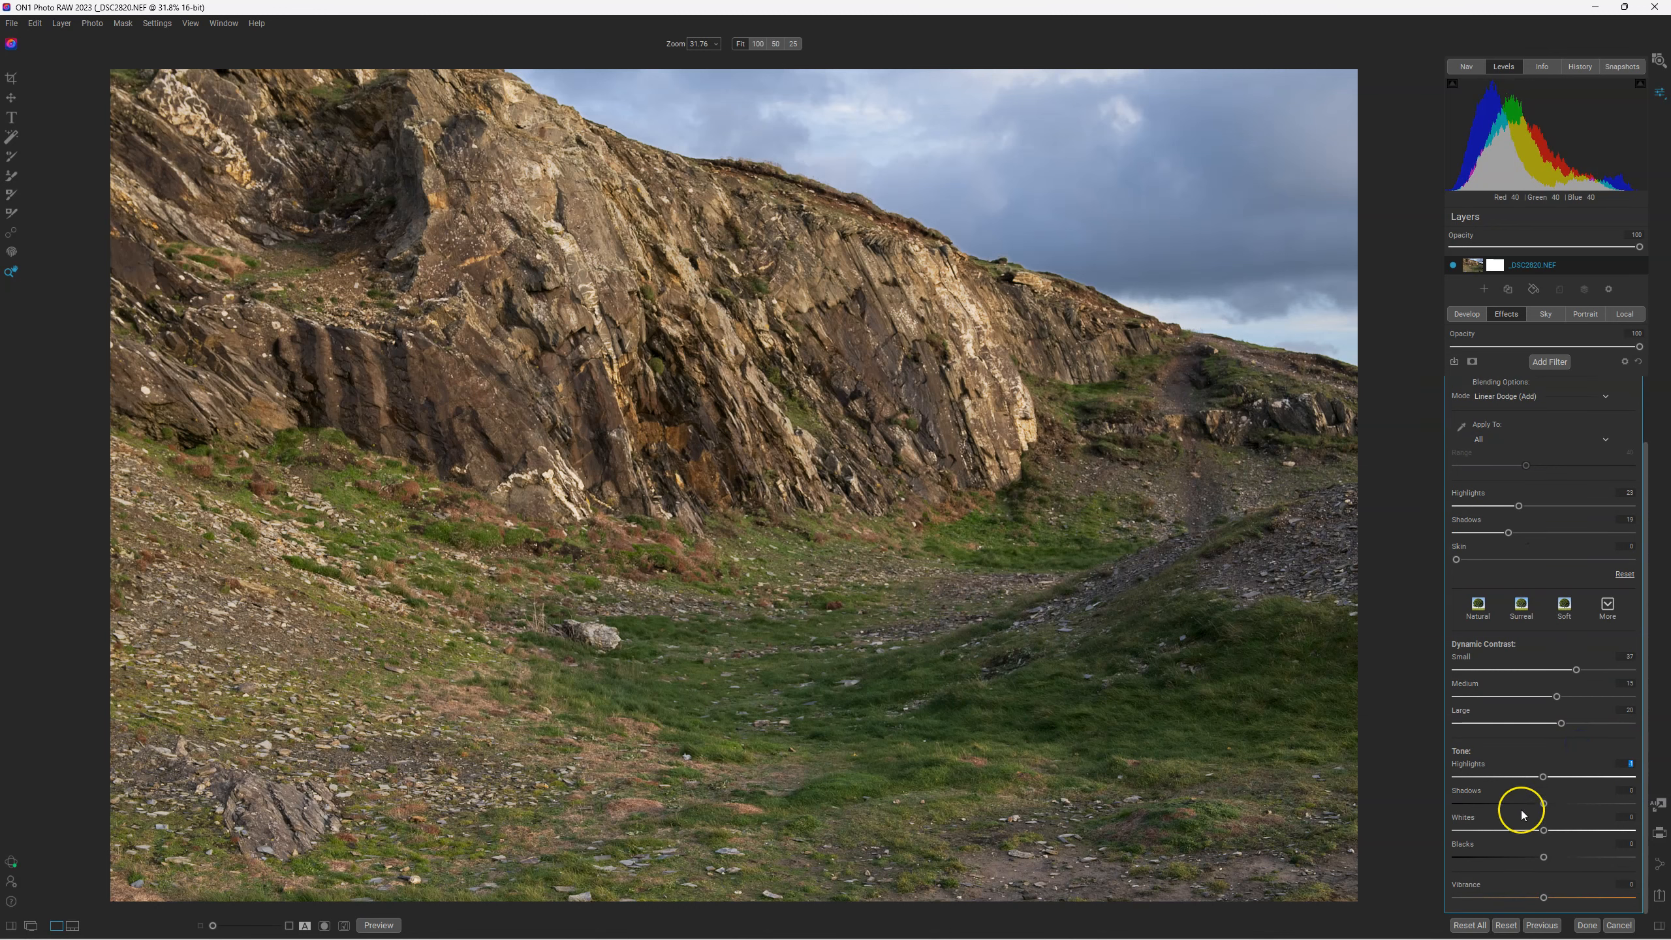
left_click_drag(1542, 788, 1486, 799)
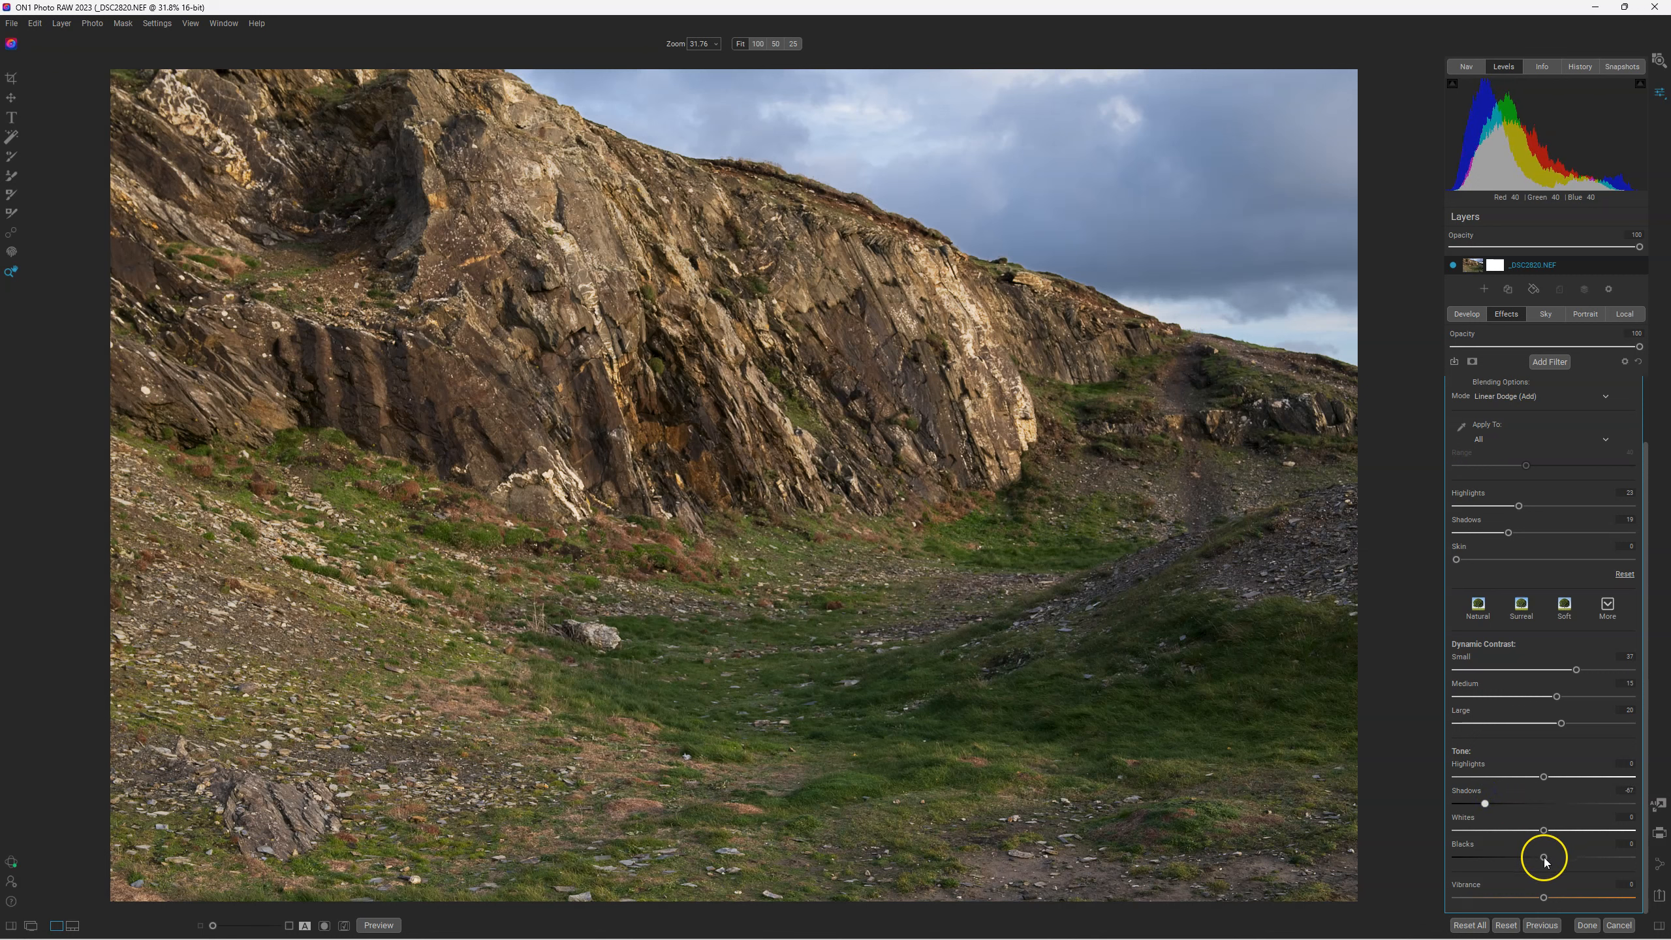
left_click_drag(1542, 857, 1514, 825)
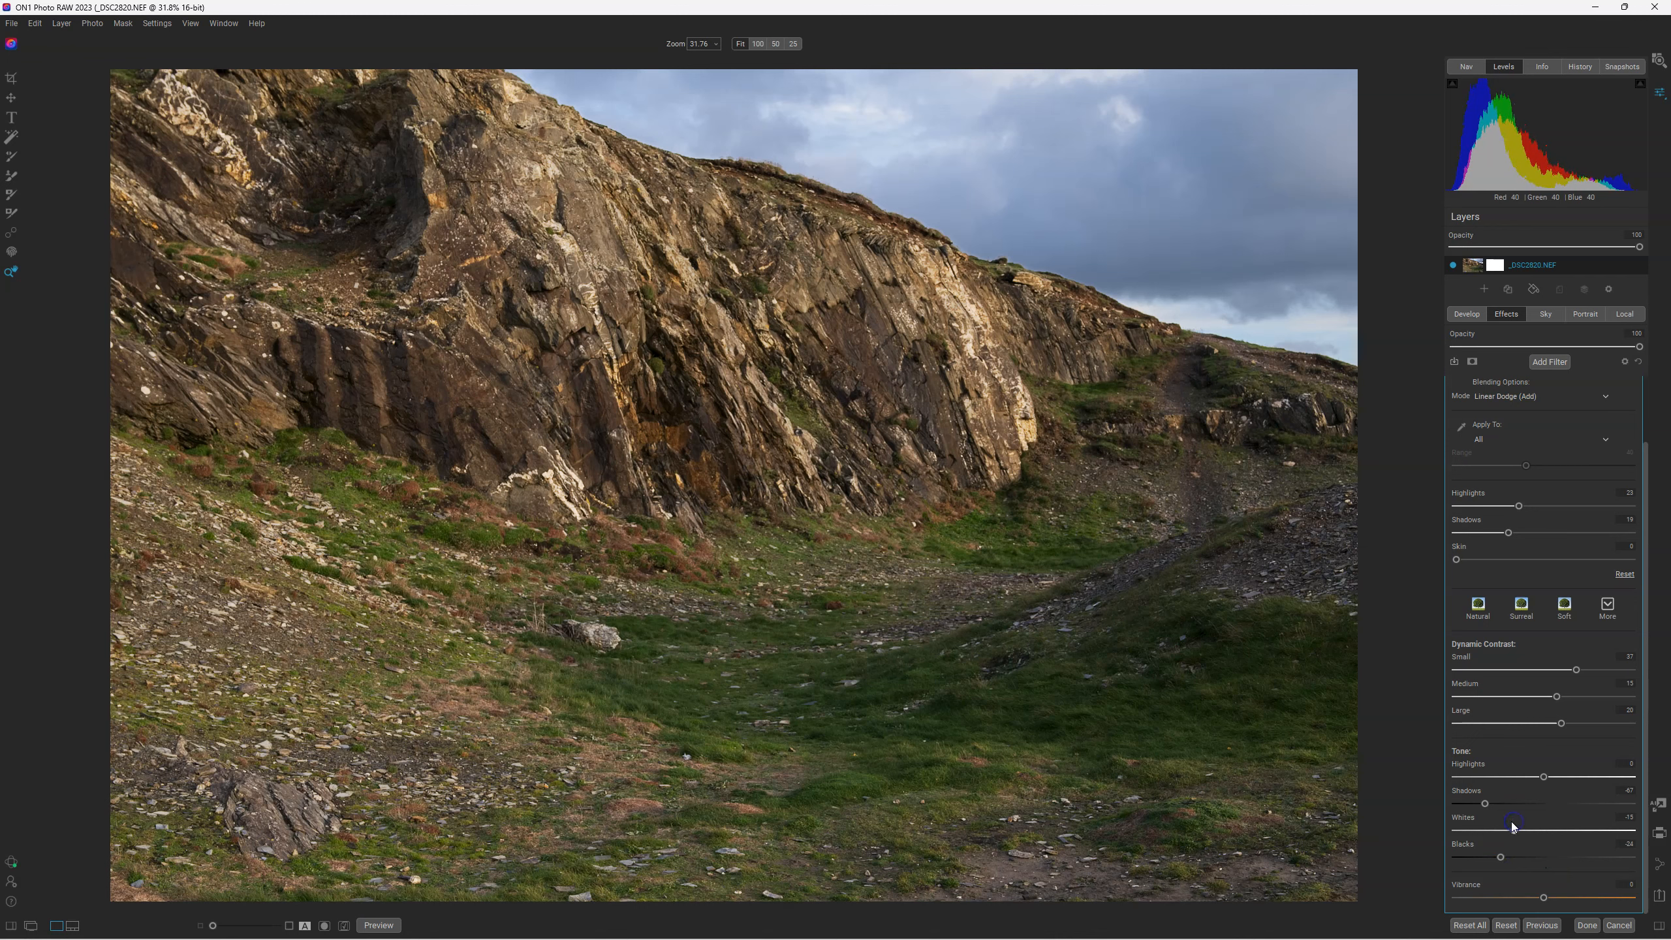
Compare the photo repeatedly with the adjusted Dynamic Contrast filter off and on
scroll(1526, 500, "up", 2)
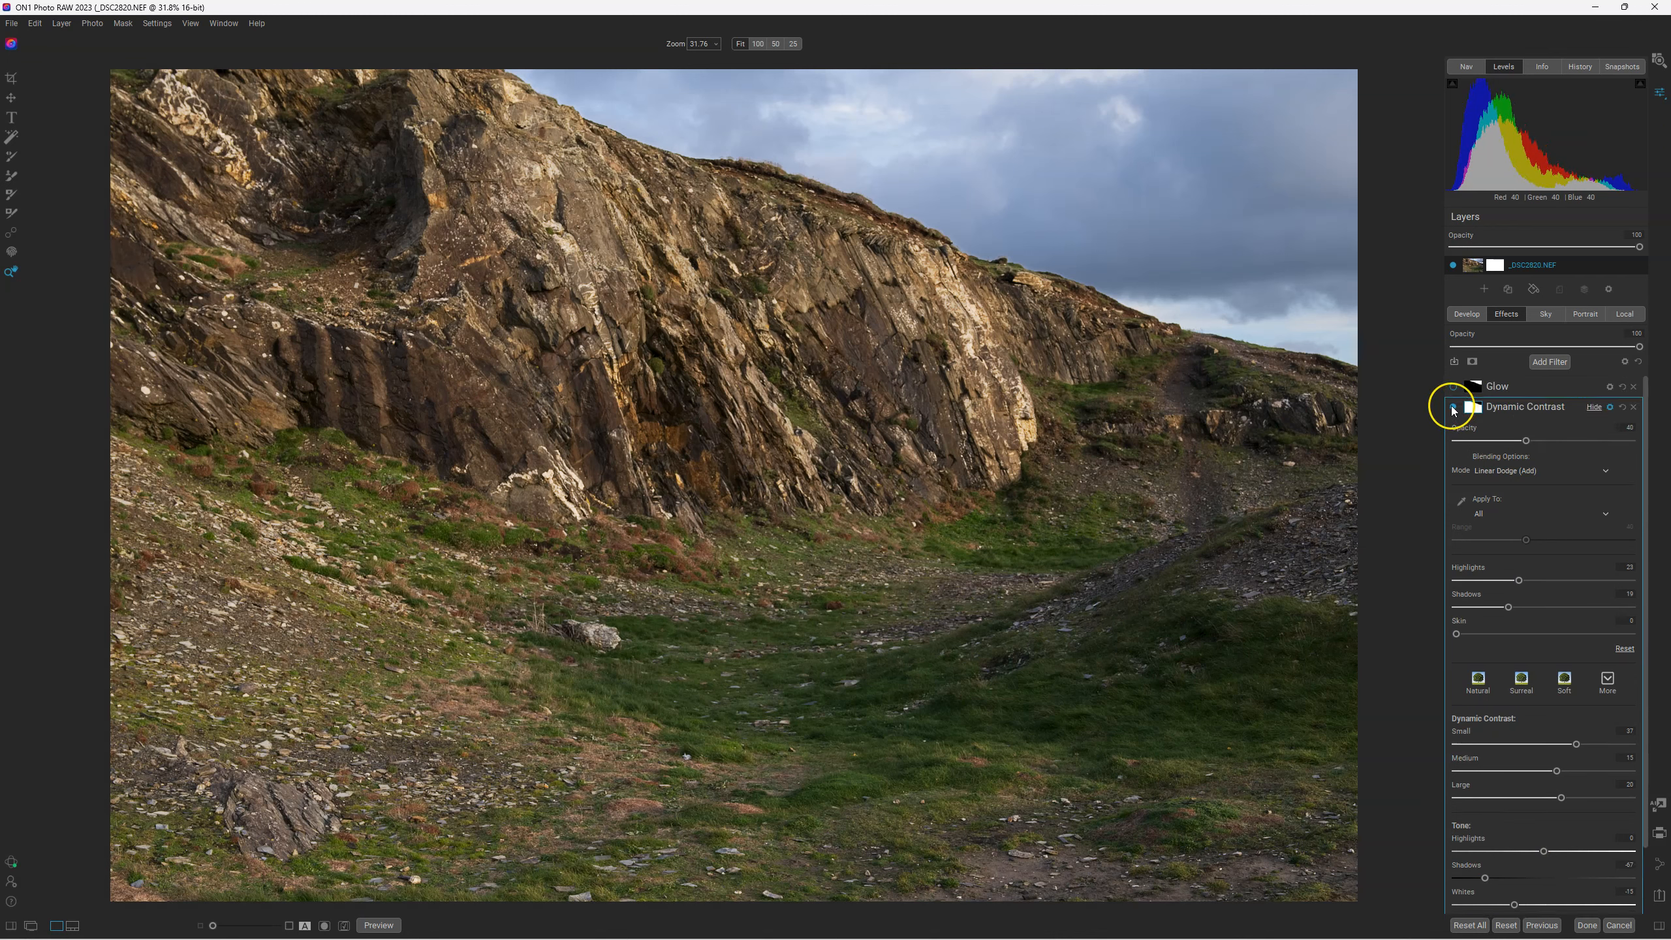
left_click(1453, 407)
left_click(1454, 408)
left_click(1454, 407)
left_click(1453, 408)
Turn the Glow filter back on after comparing its effect, and check the full edit against the original photo
left_click(1454, 388)
left_click(1453, 388)
left_click(1454, 388)
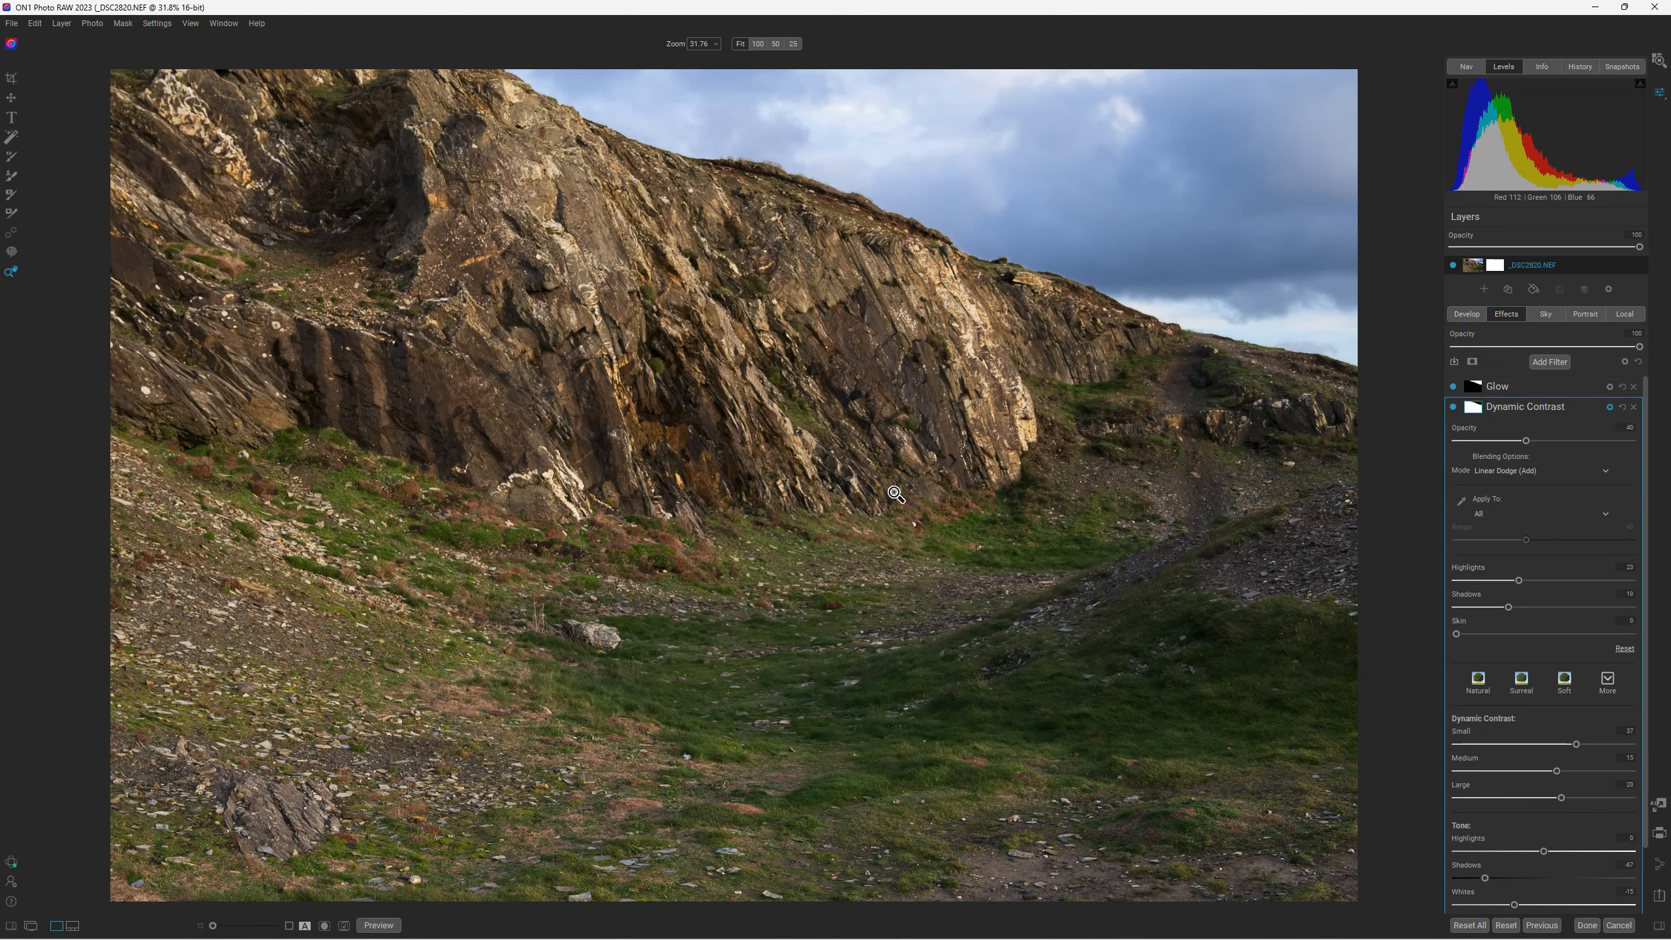
key("ctrl+p")
key("ctrl+p")
Add a Color Enhancer filter and apply its Foliage preset
left_click(1549, 362)
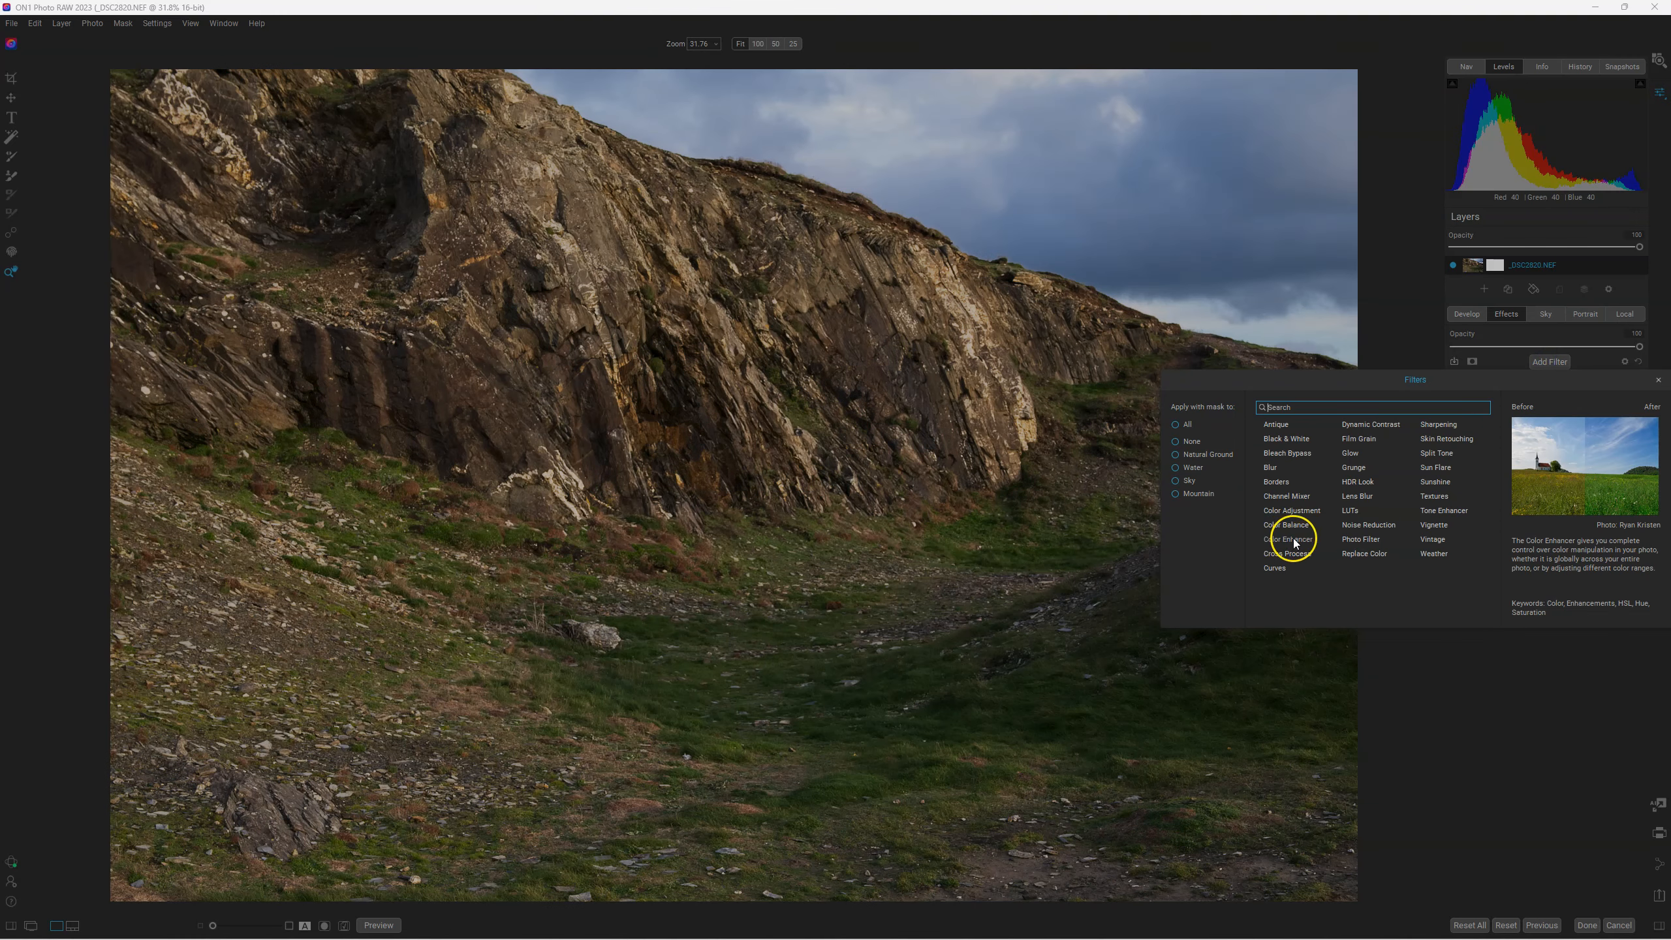
left_click(1301, 540)
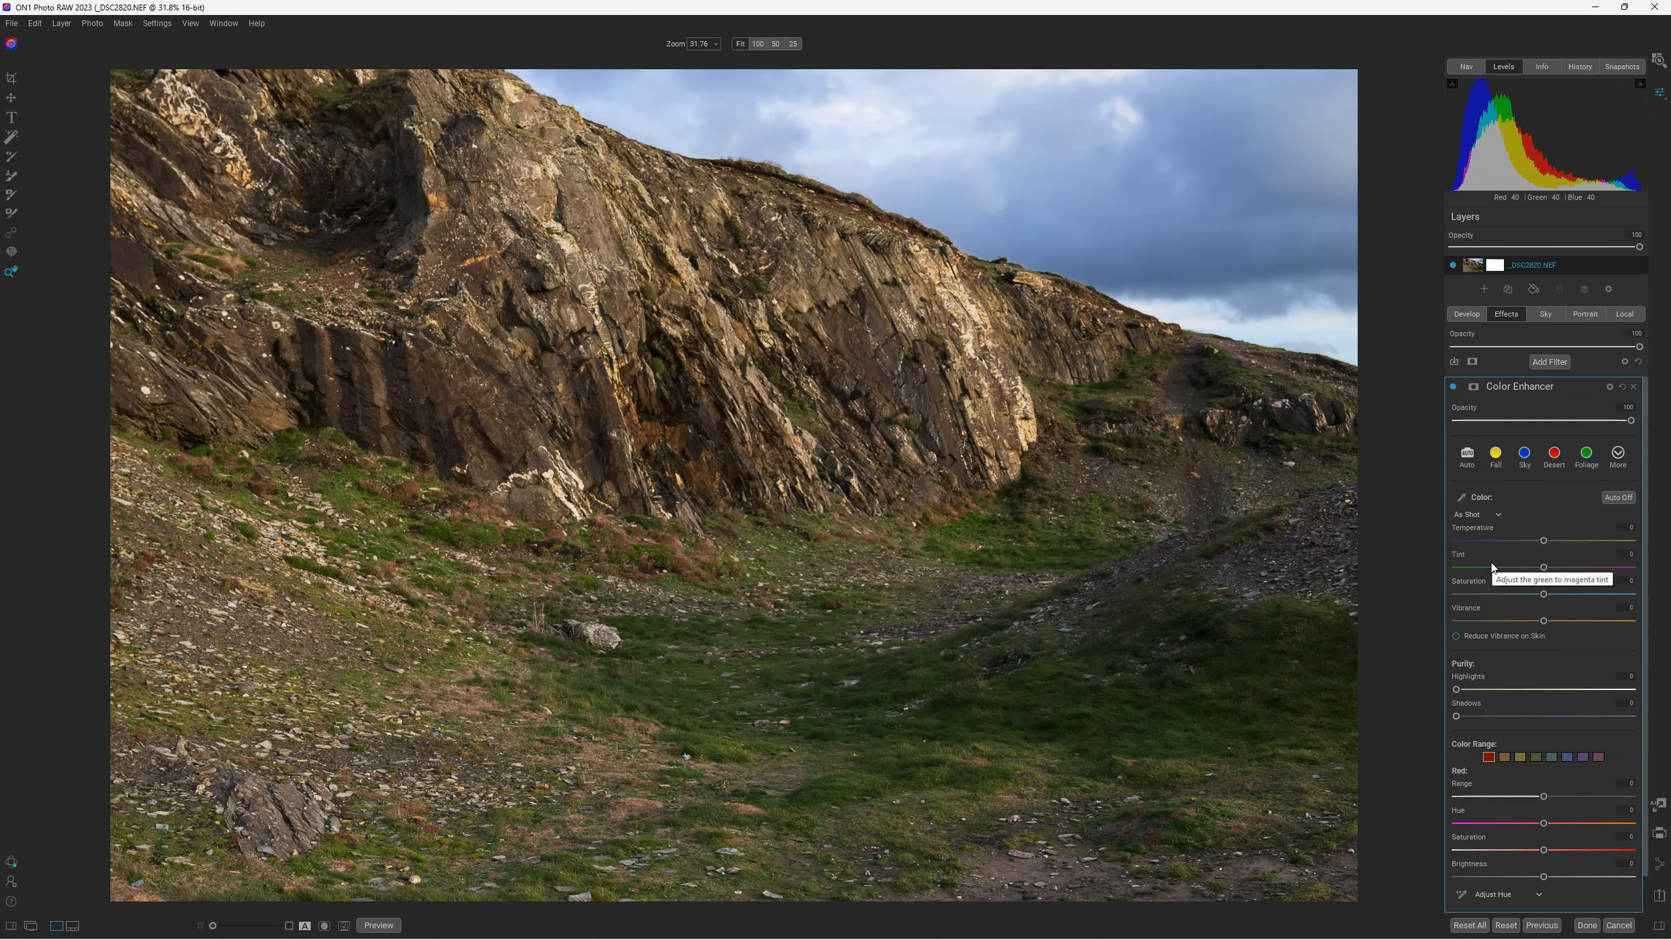
left_click(1587, 456)
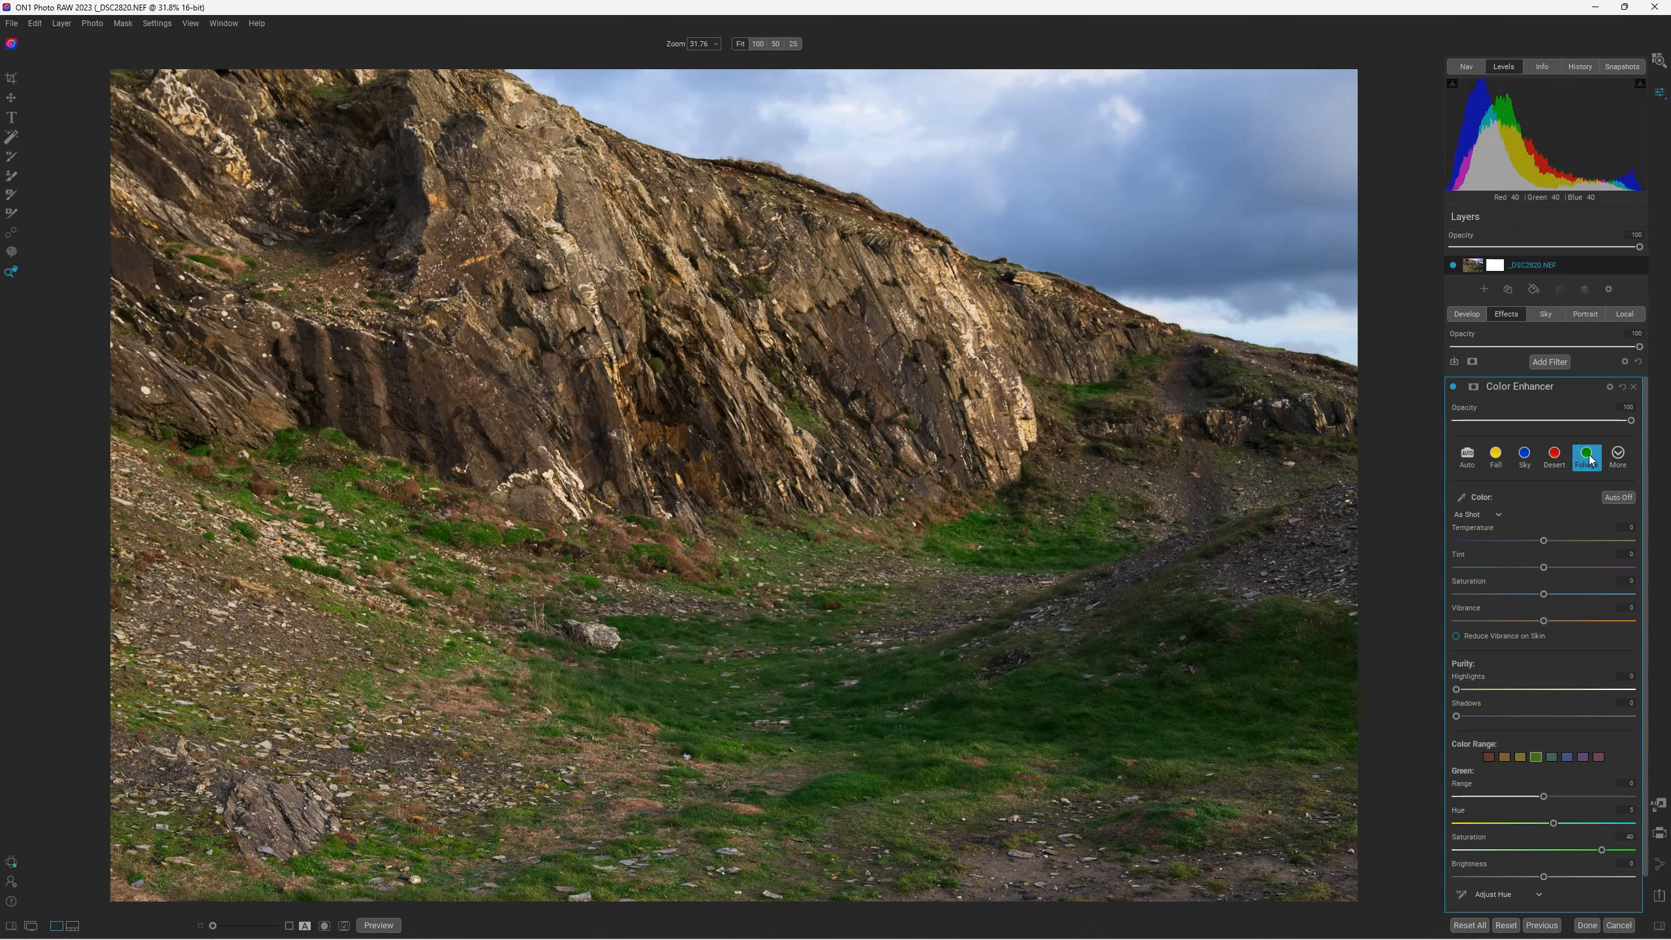
Shift the Color Enhancer's green hue toward yellow, to about -25
scroll(1540, 685, "down", 1)
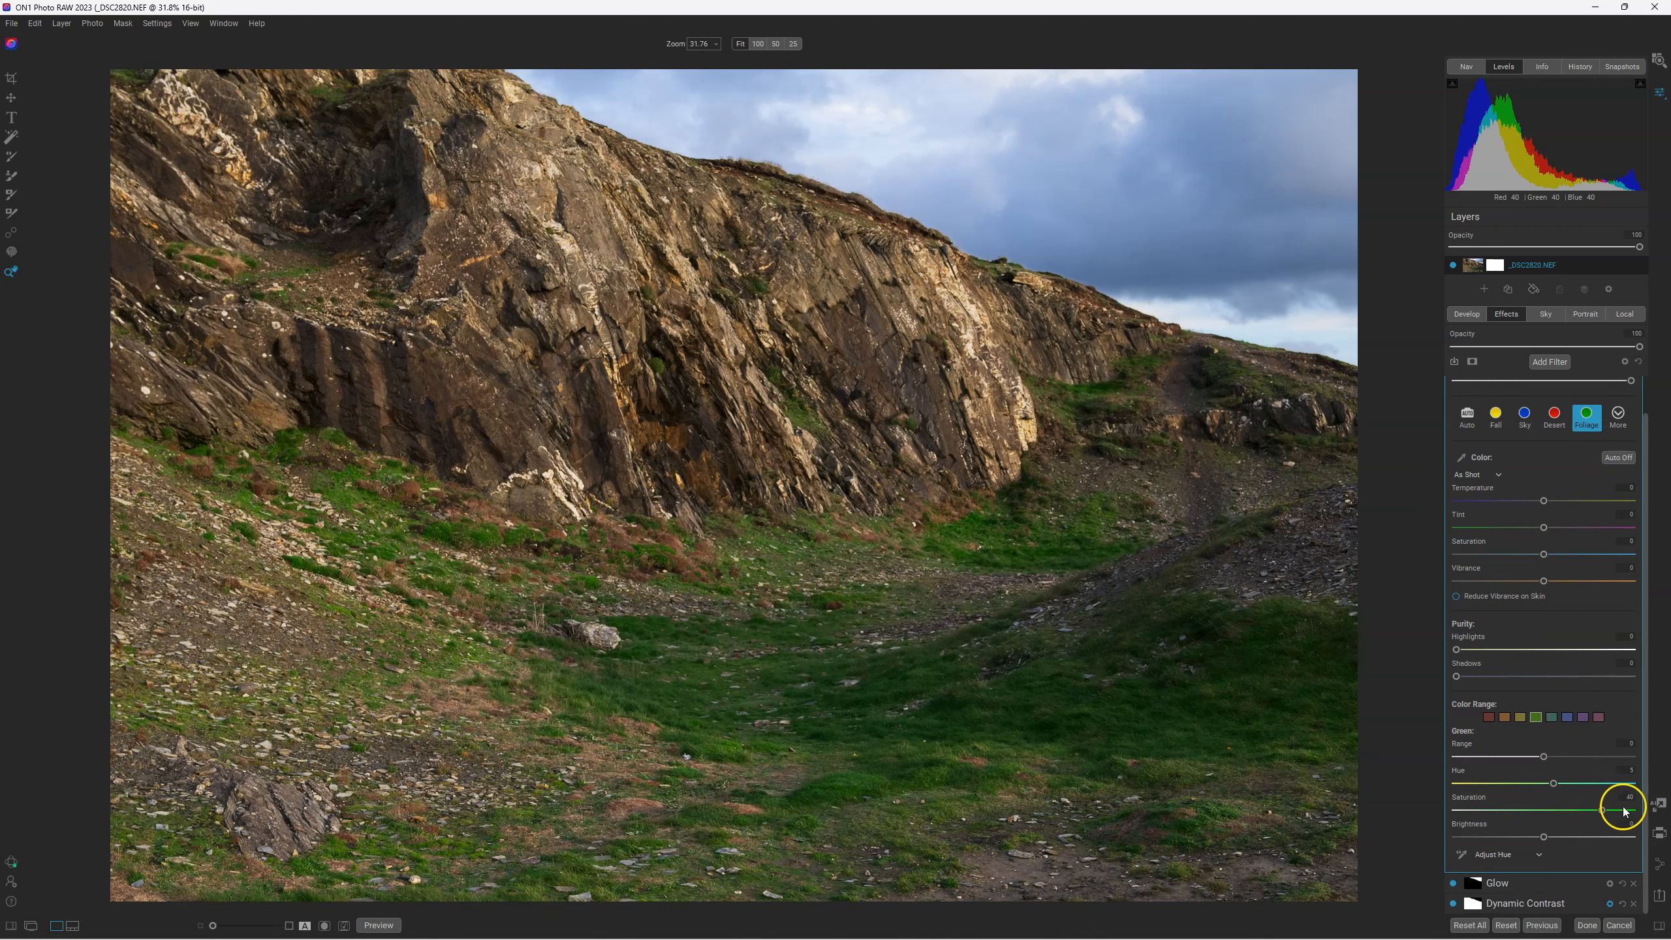
left_click(1555, 783)
left_click_drag(1542, 784, 1476, 781)
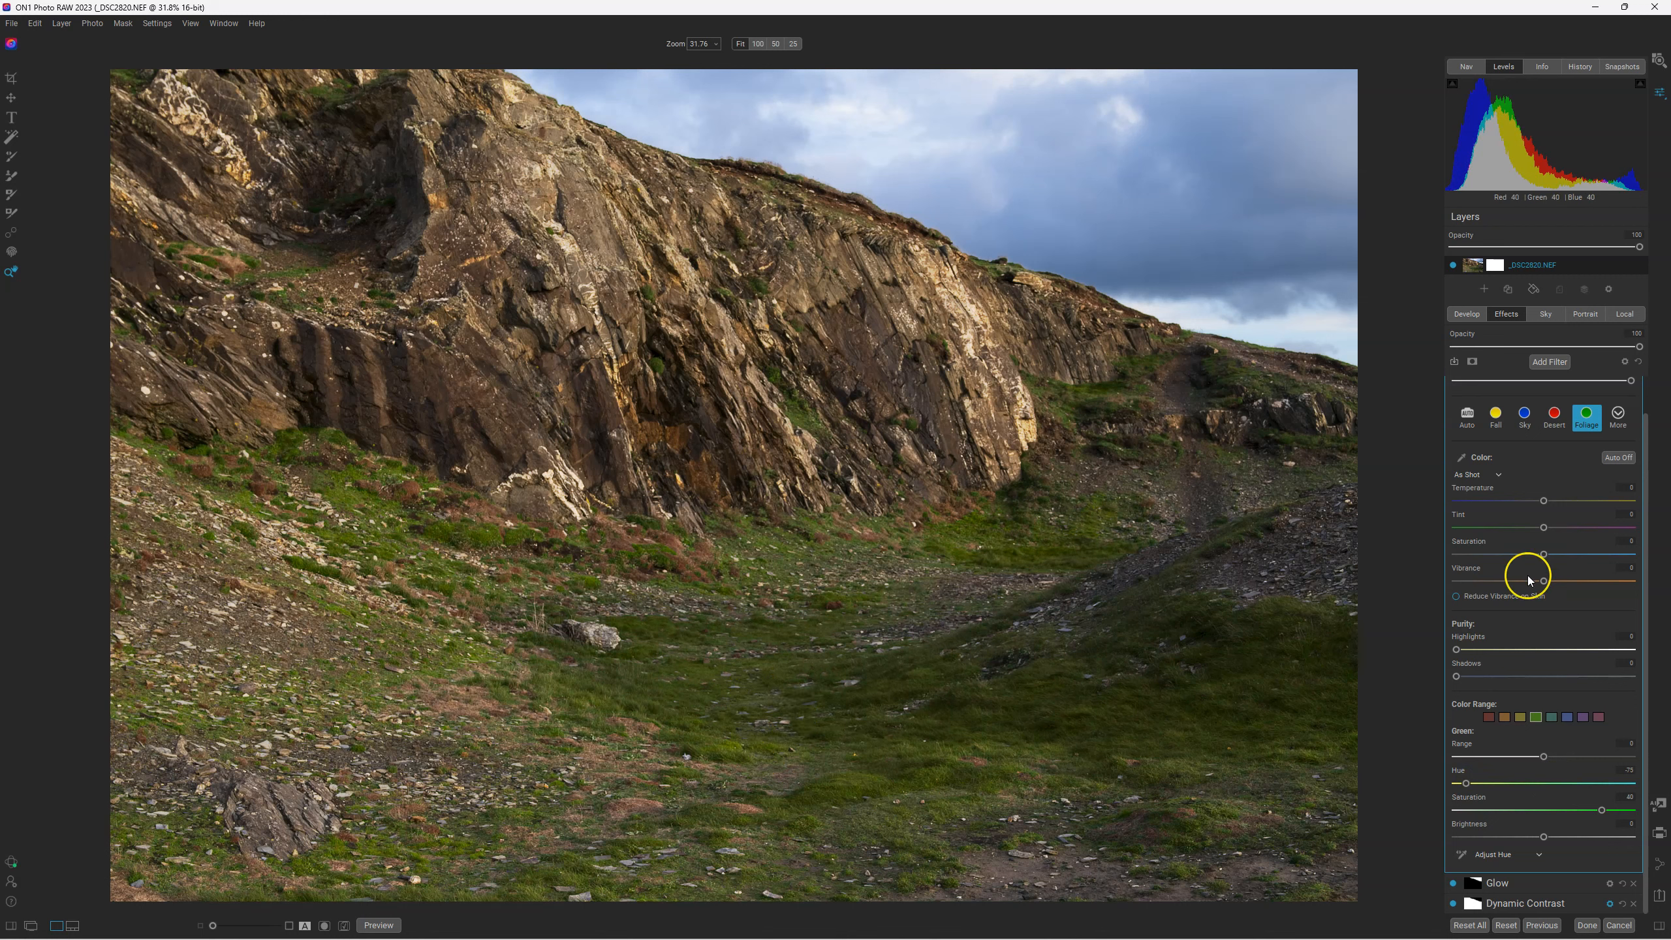
scroll(1528, 580, "up", 1)
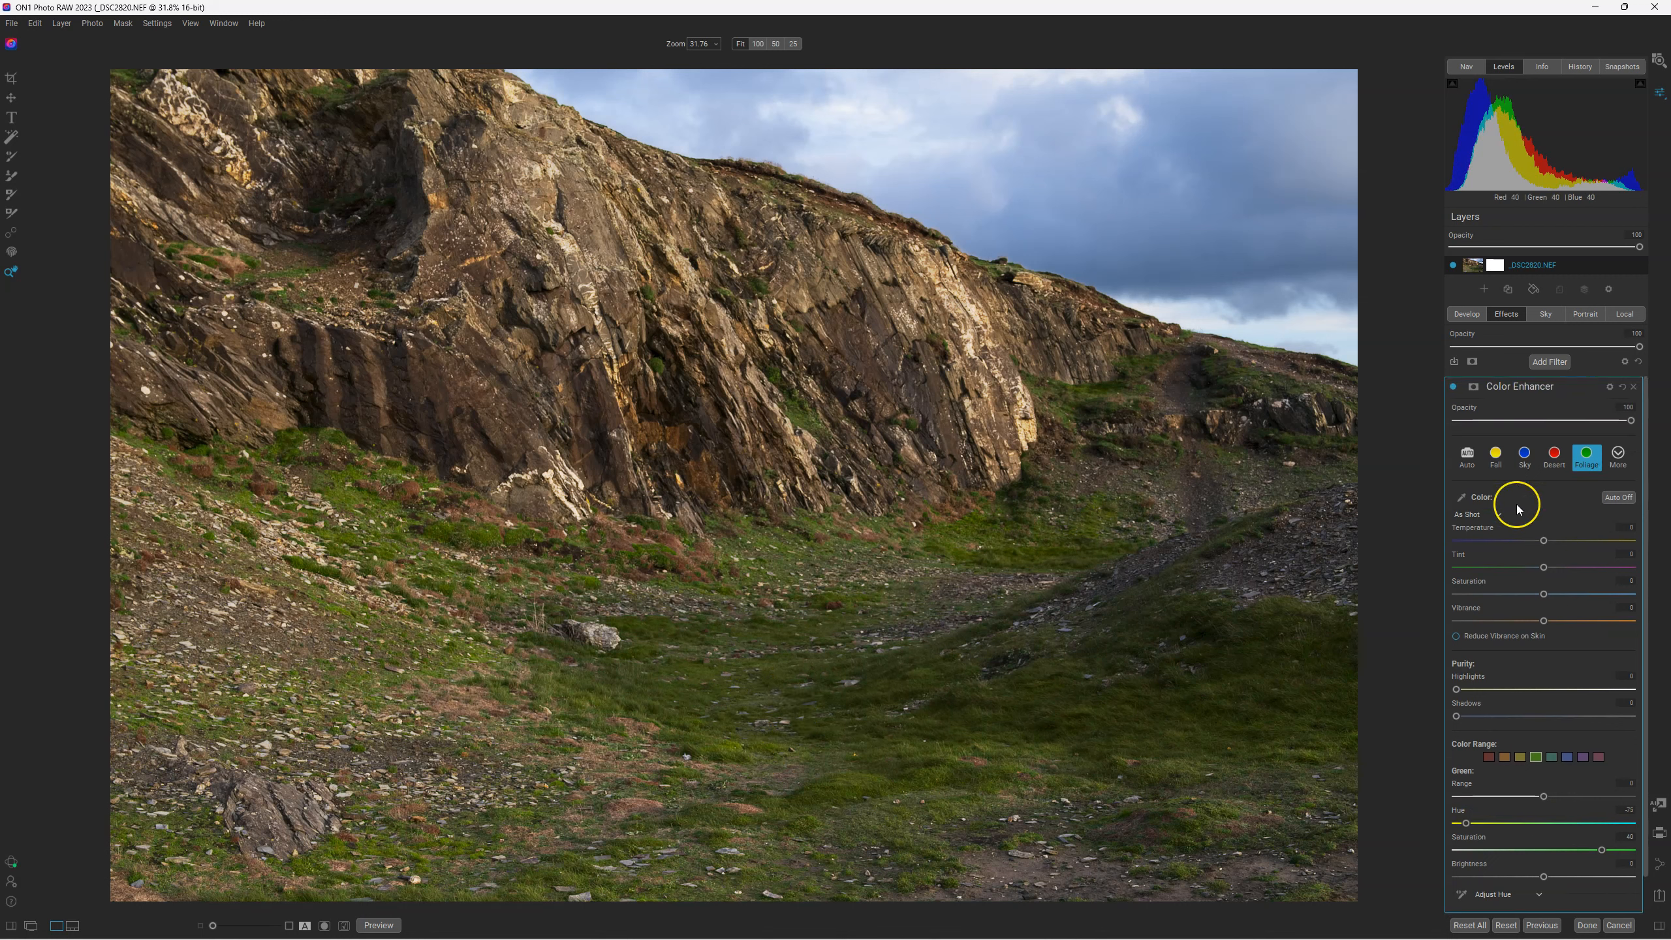
Compare the photo with the Color Enhancer filter off and on
left_click(1454, 387)
left_click(1453, 387)
left_click(1454, 387)
left_click(1454, 388)
Raise the brightness of the Color Enhancer's green range to about 13
scroll(1530, 741, "down", 1)
mouse_move(1544, 837)
left_mouse_down()
mouse_move(1559, 838)
mouse_move(1512, 833)
left_mouse_up()
mouse_move(1608, 815)
left_mouse_down()
mouse_move(1514, 820)
mouse_move(1591, 814)
left_mouse_up()
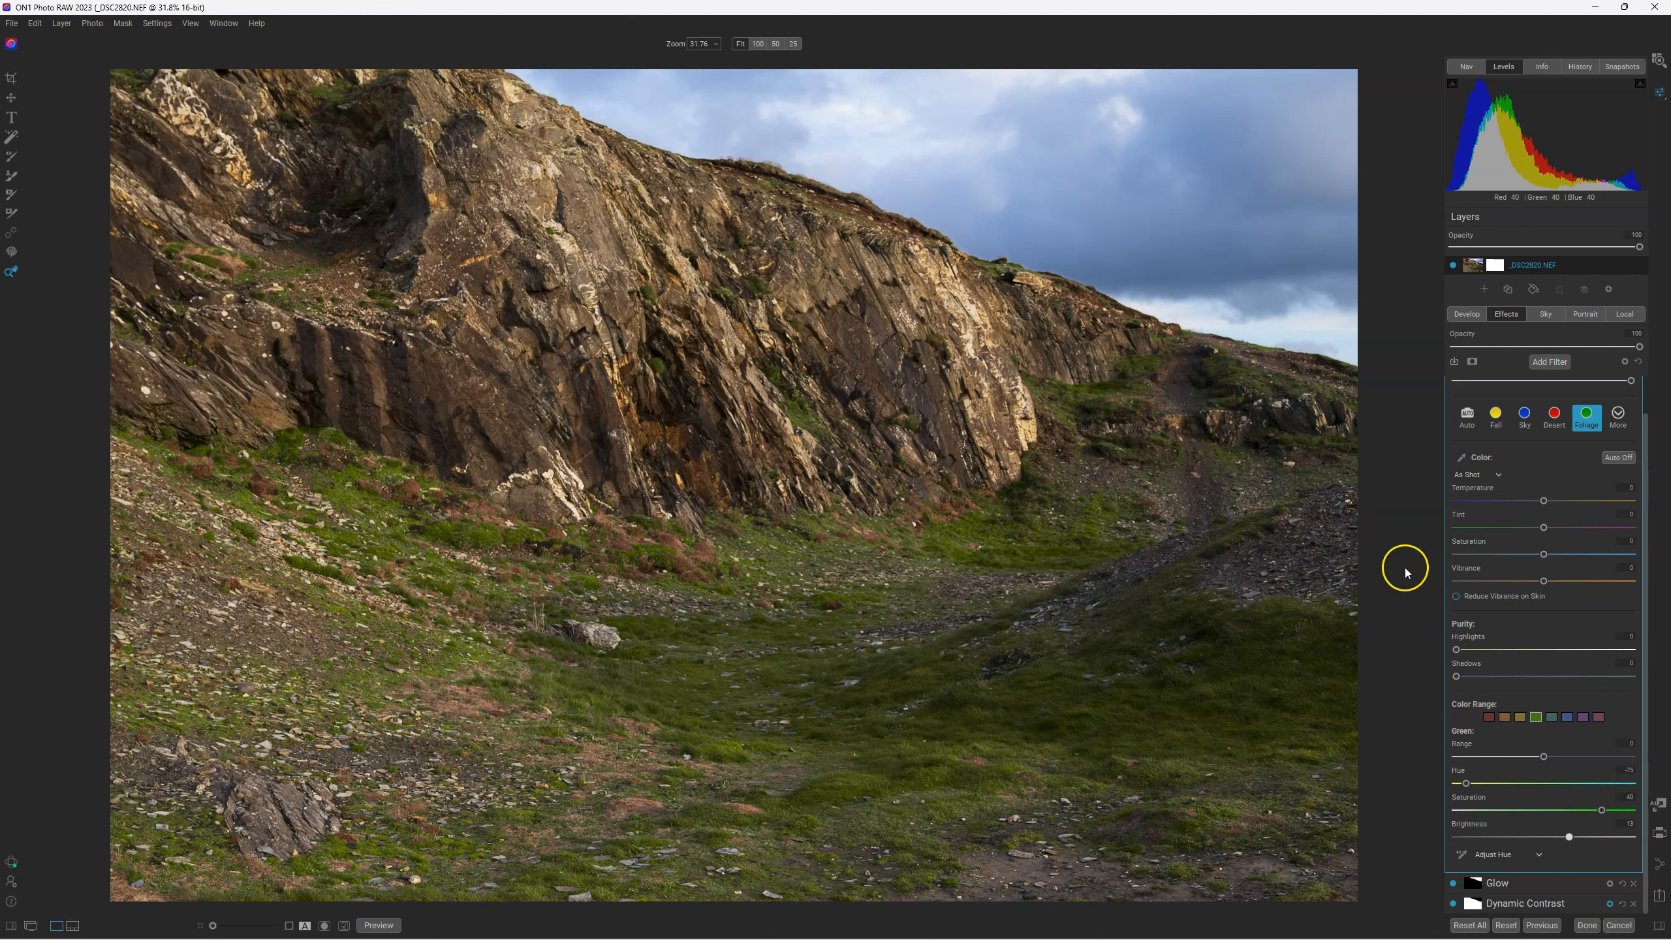
Check the brightened greens by switching the Color Enhancer filter off and on several times, leaving it enabled
scroll(1462, 418, "up", 1)
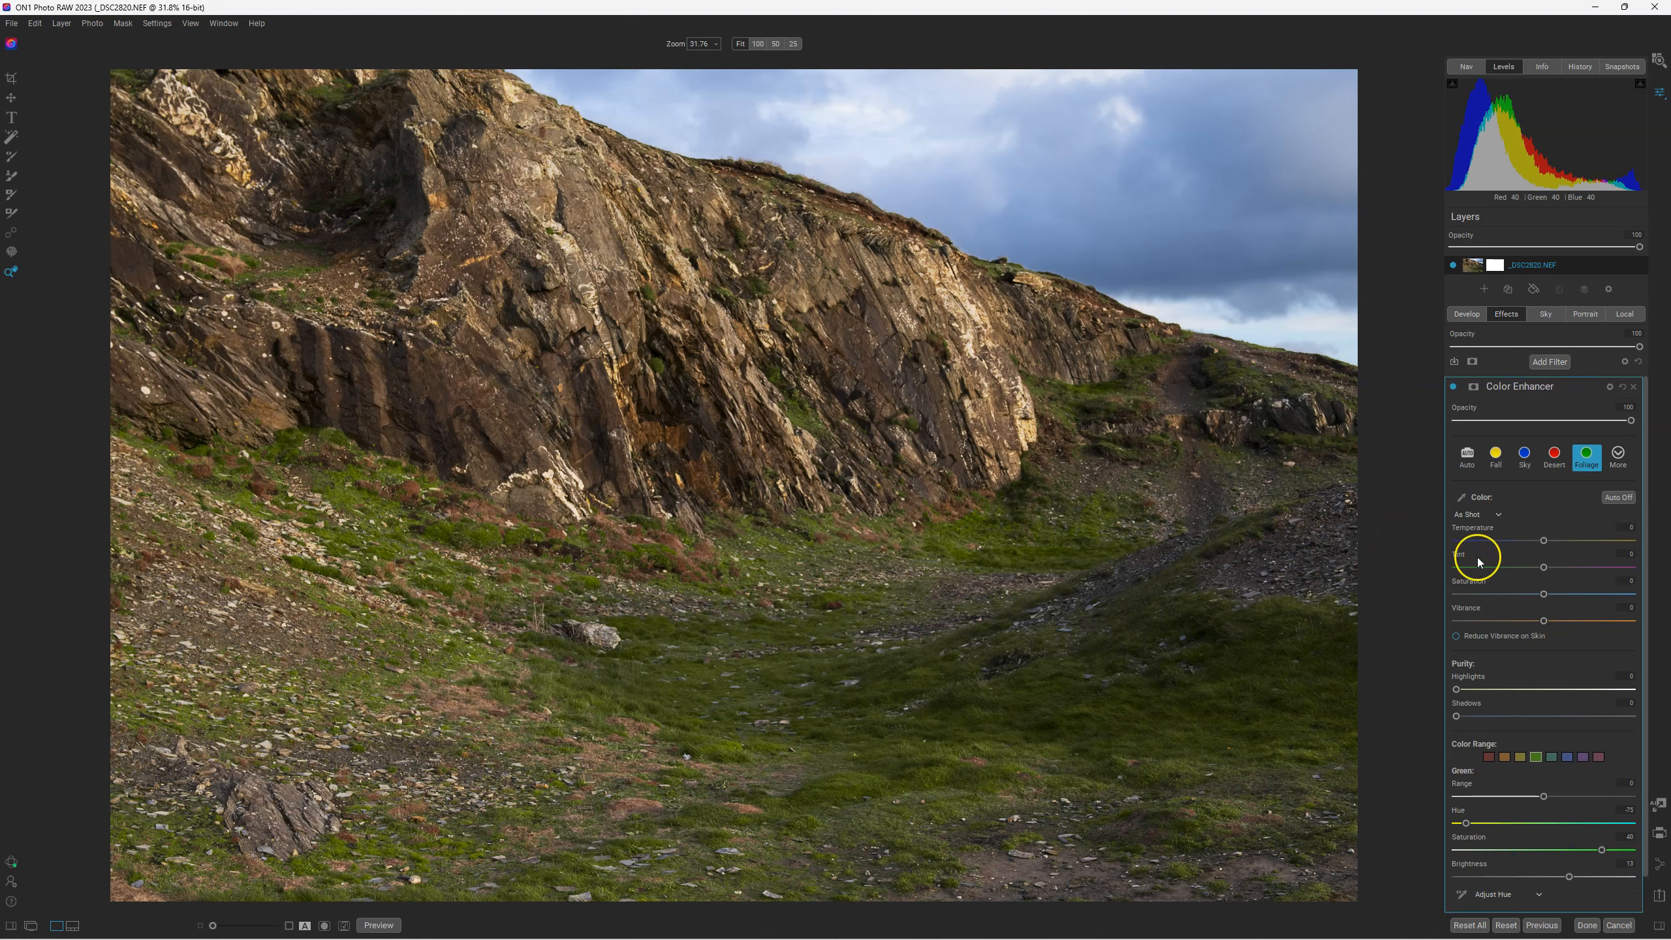
left_click(1455, 386)
left_click(1454, 386)
left_click(1454, 386)
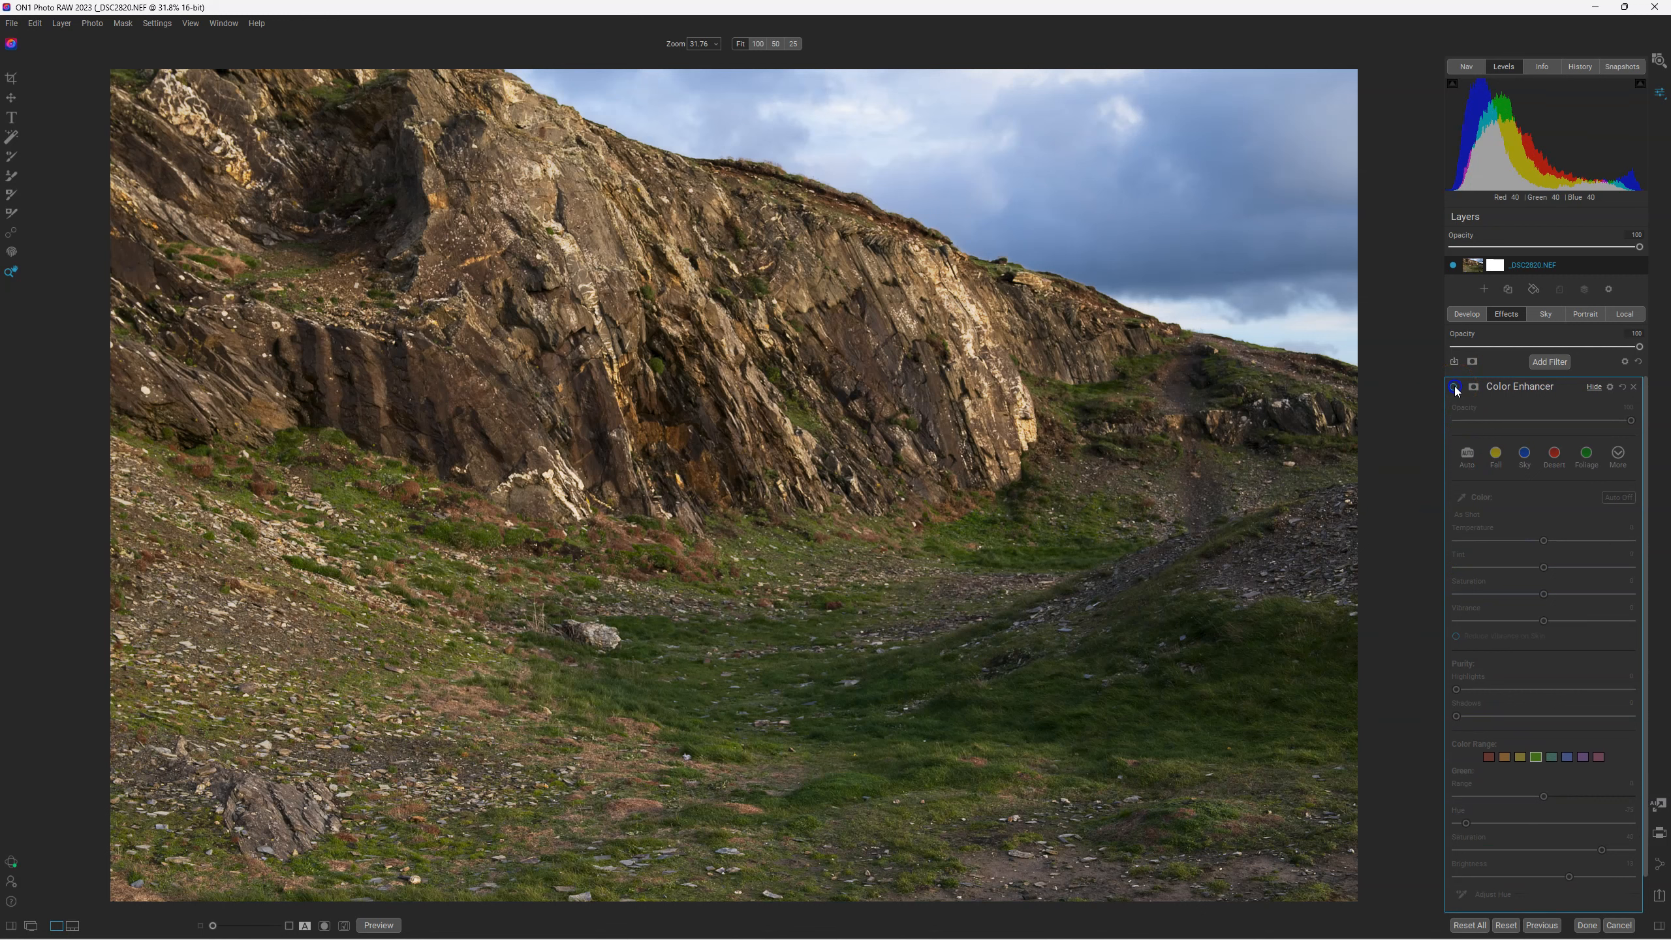
left_click(1455, 386)
left_click(1455, 387)
left_click(1454, 386)
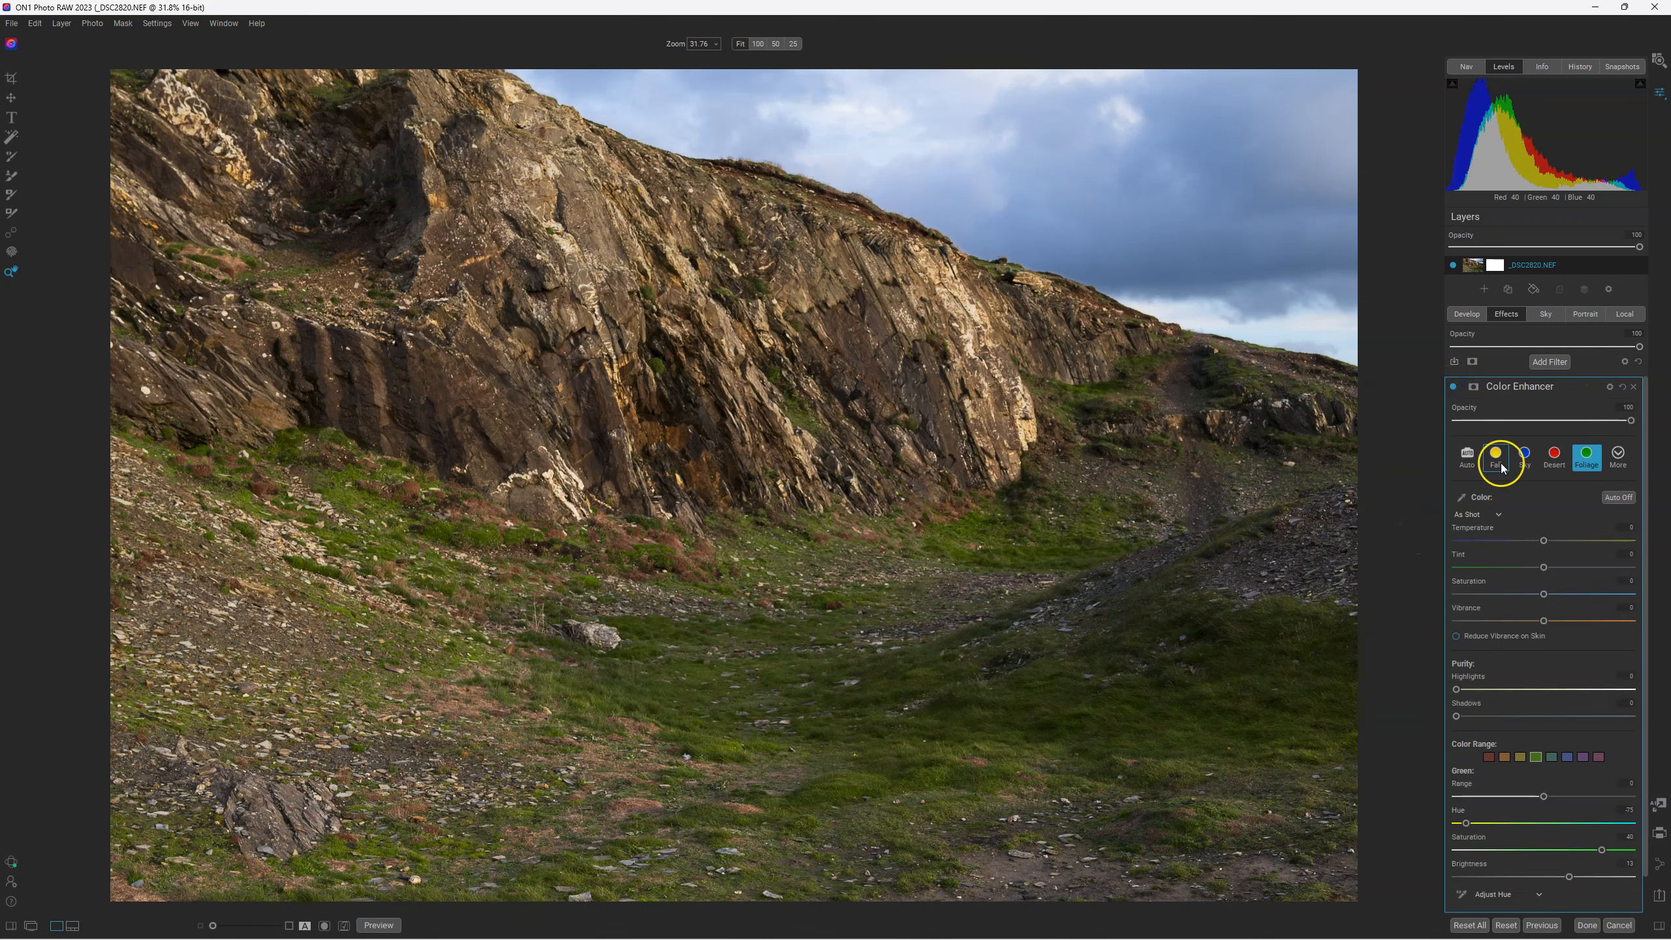
Collapse the Color Enhancer settings and add a Vignette filter to the photo
left_click(1516, 387)
left_click(1547, 363)
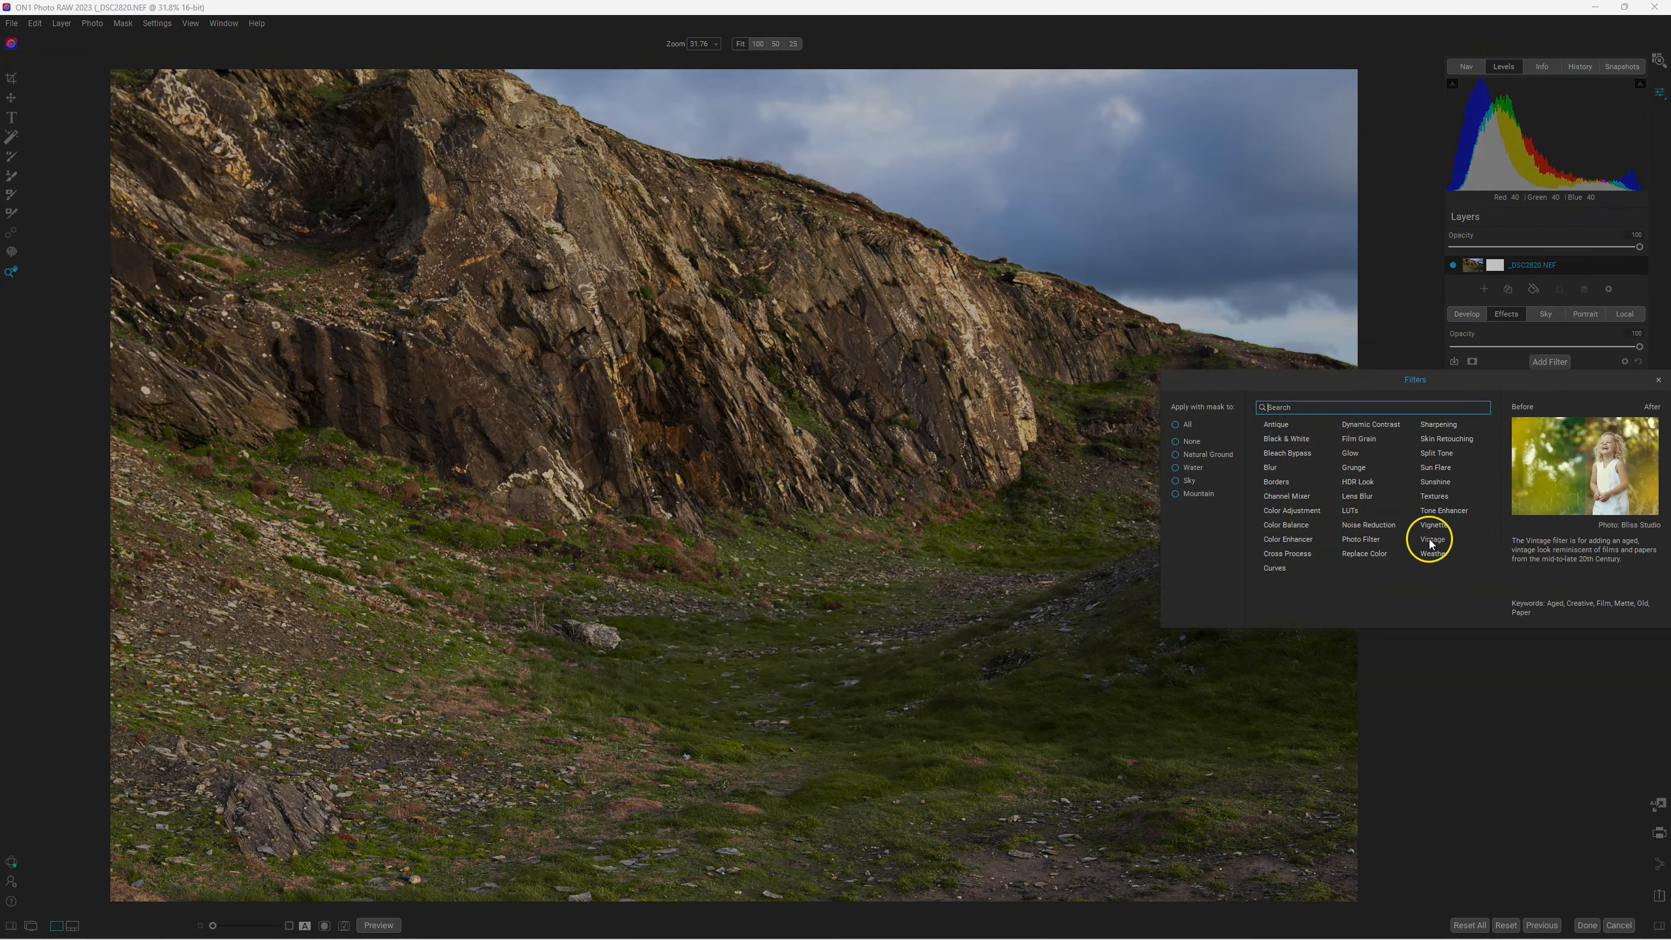
left_click(1444, 538)
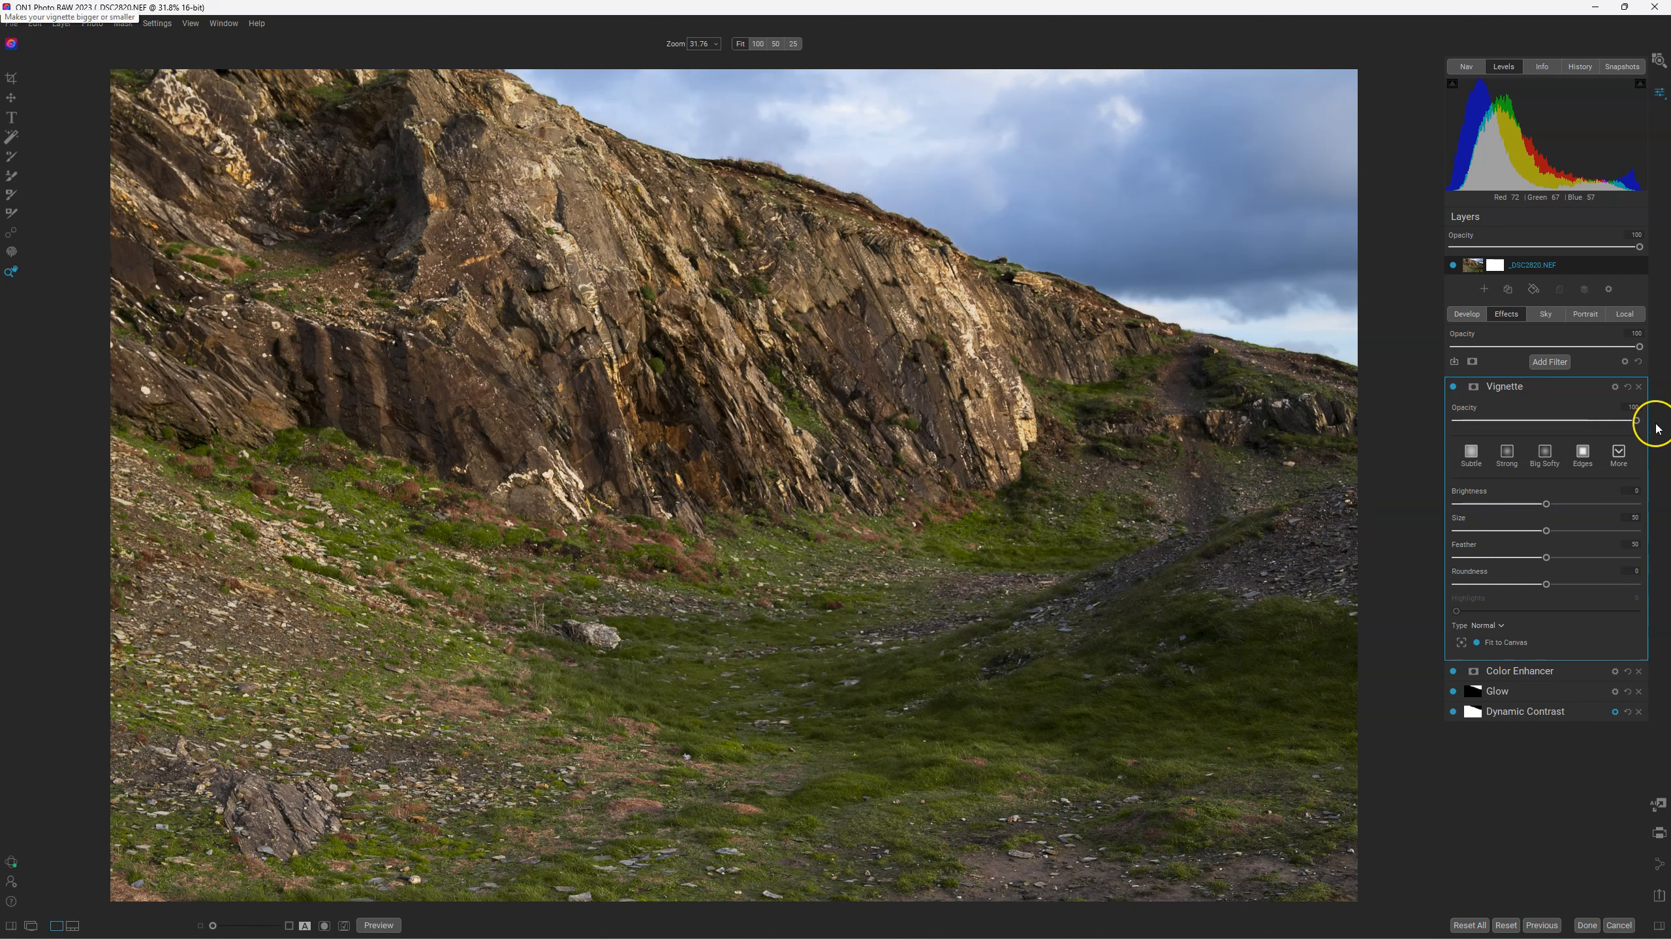
Set the Vignette's size to 0, feather to 100, roundness to about 20 and brightness to about -17
left_click_drag(1548, 504, 1456, 531)
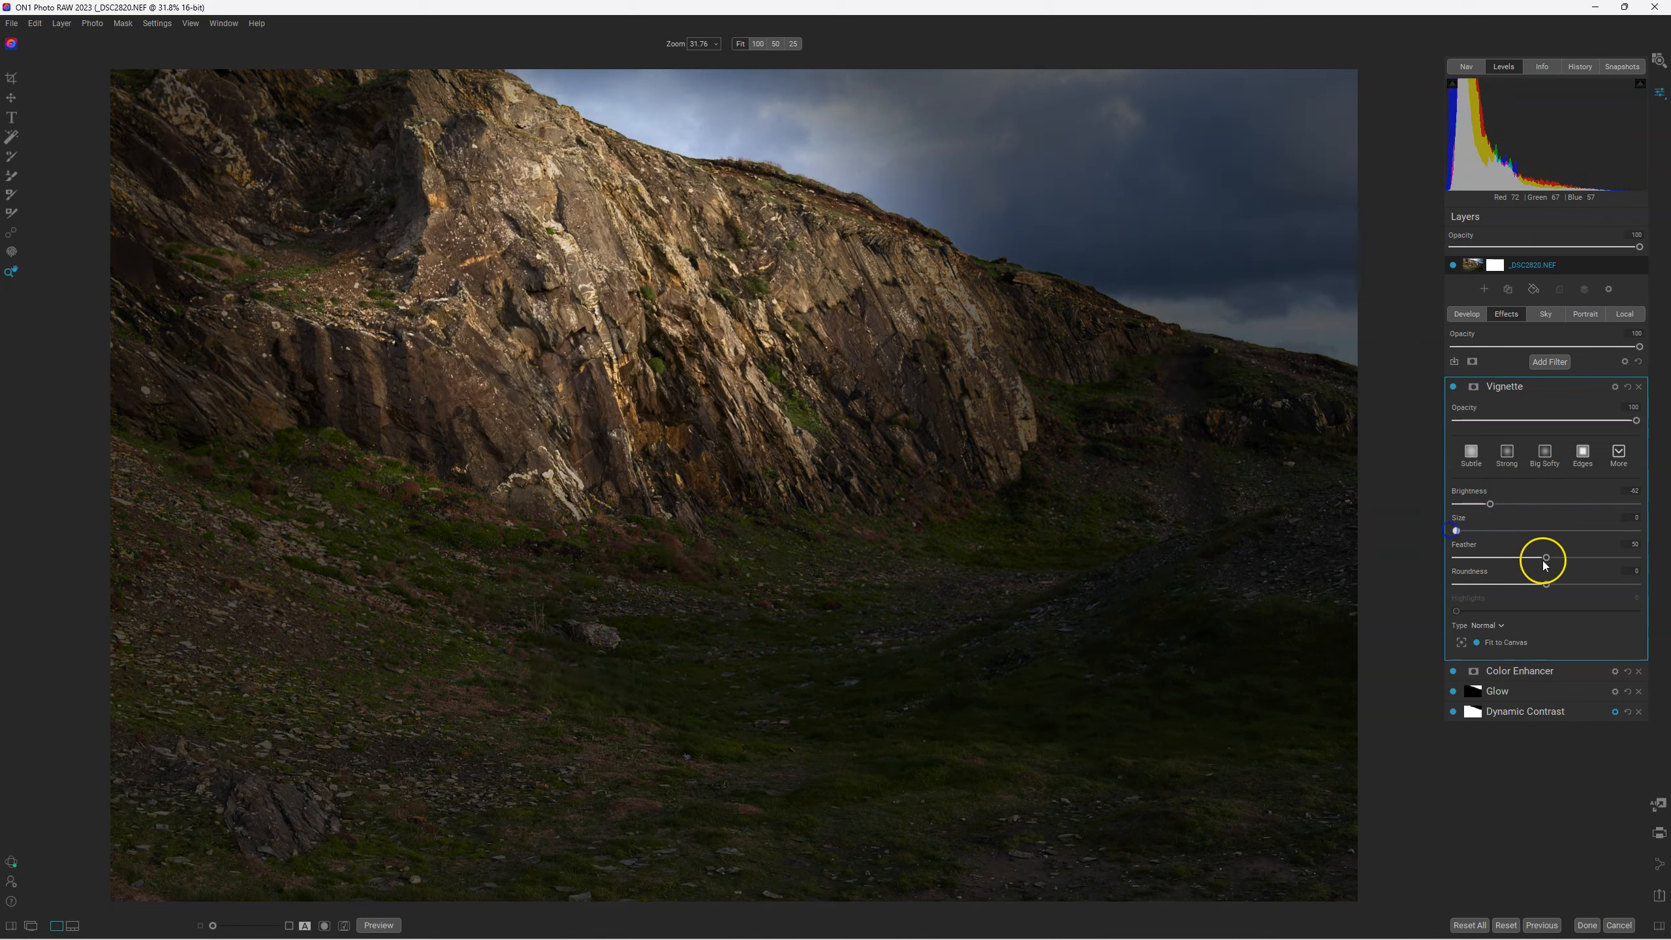
left_click_drag(1546, 557, 1645, 557)
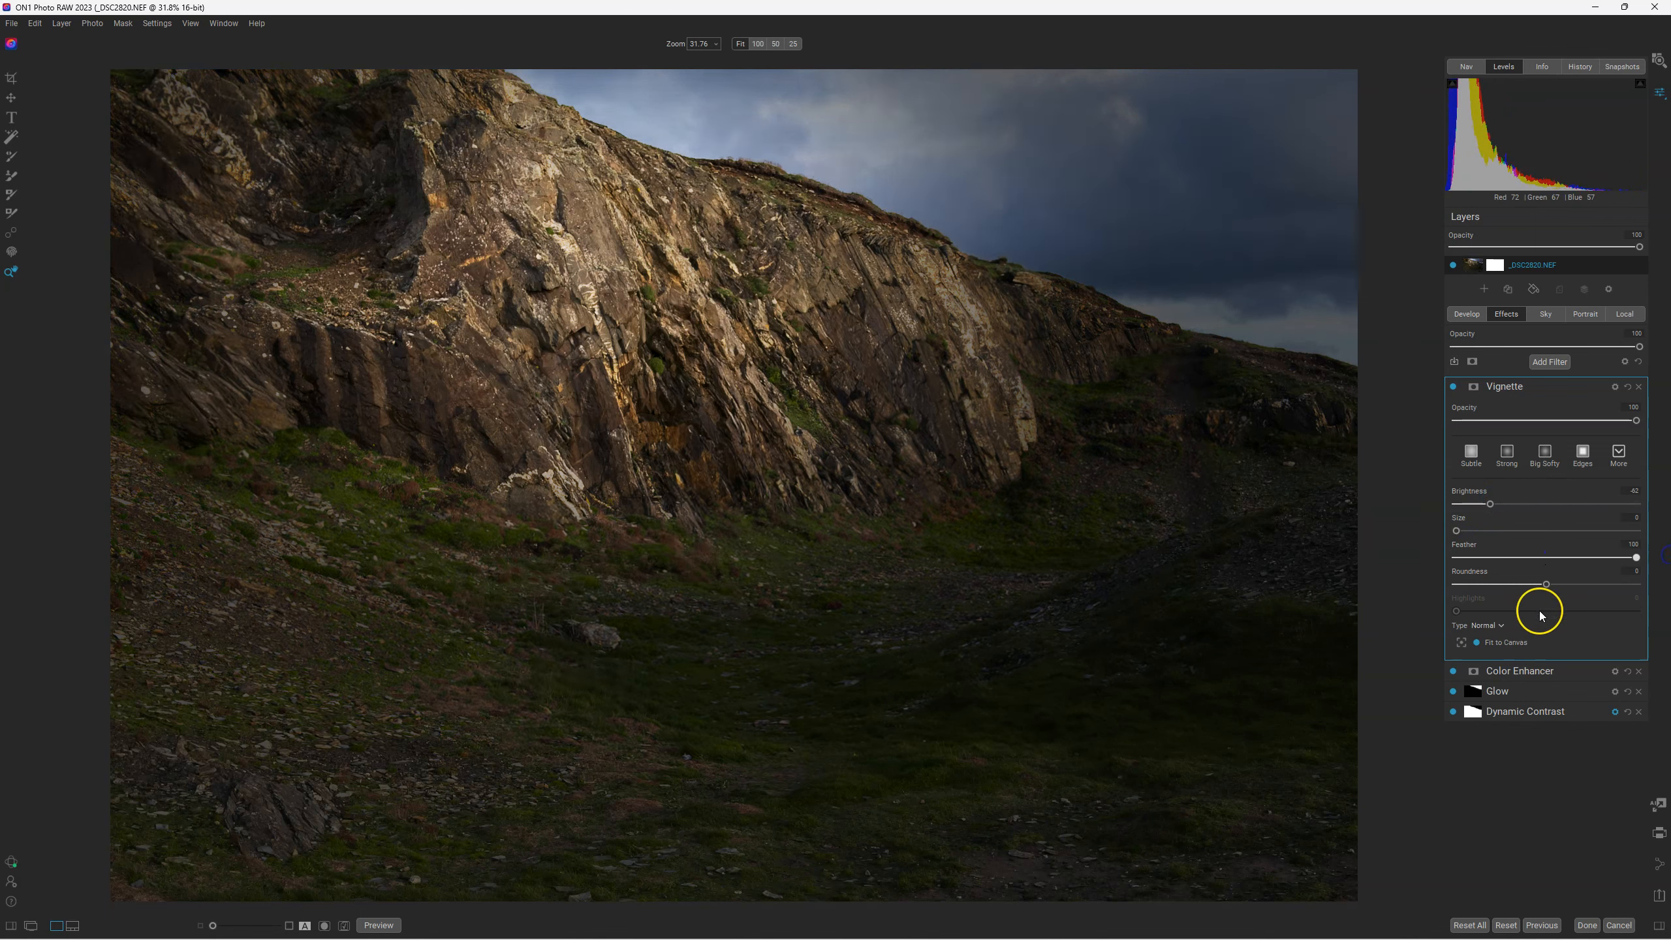
mouse_move(1547, 585)
left_mouse_down()
mouse_move(1592, 582)
mouse_move(1517, 584)
mouse_move(1556, 583)
left_mouse_up()
left_click_drag(1490, 504, 1532, 505)
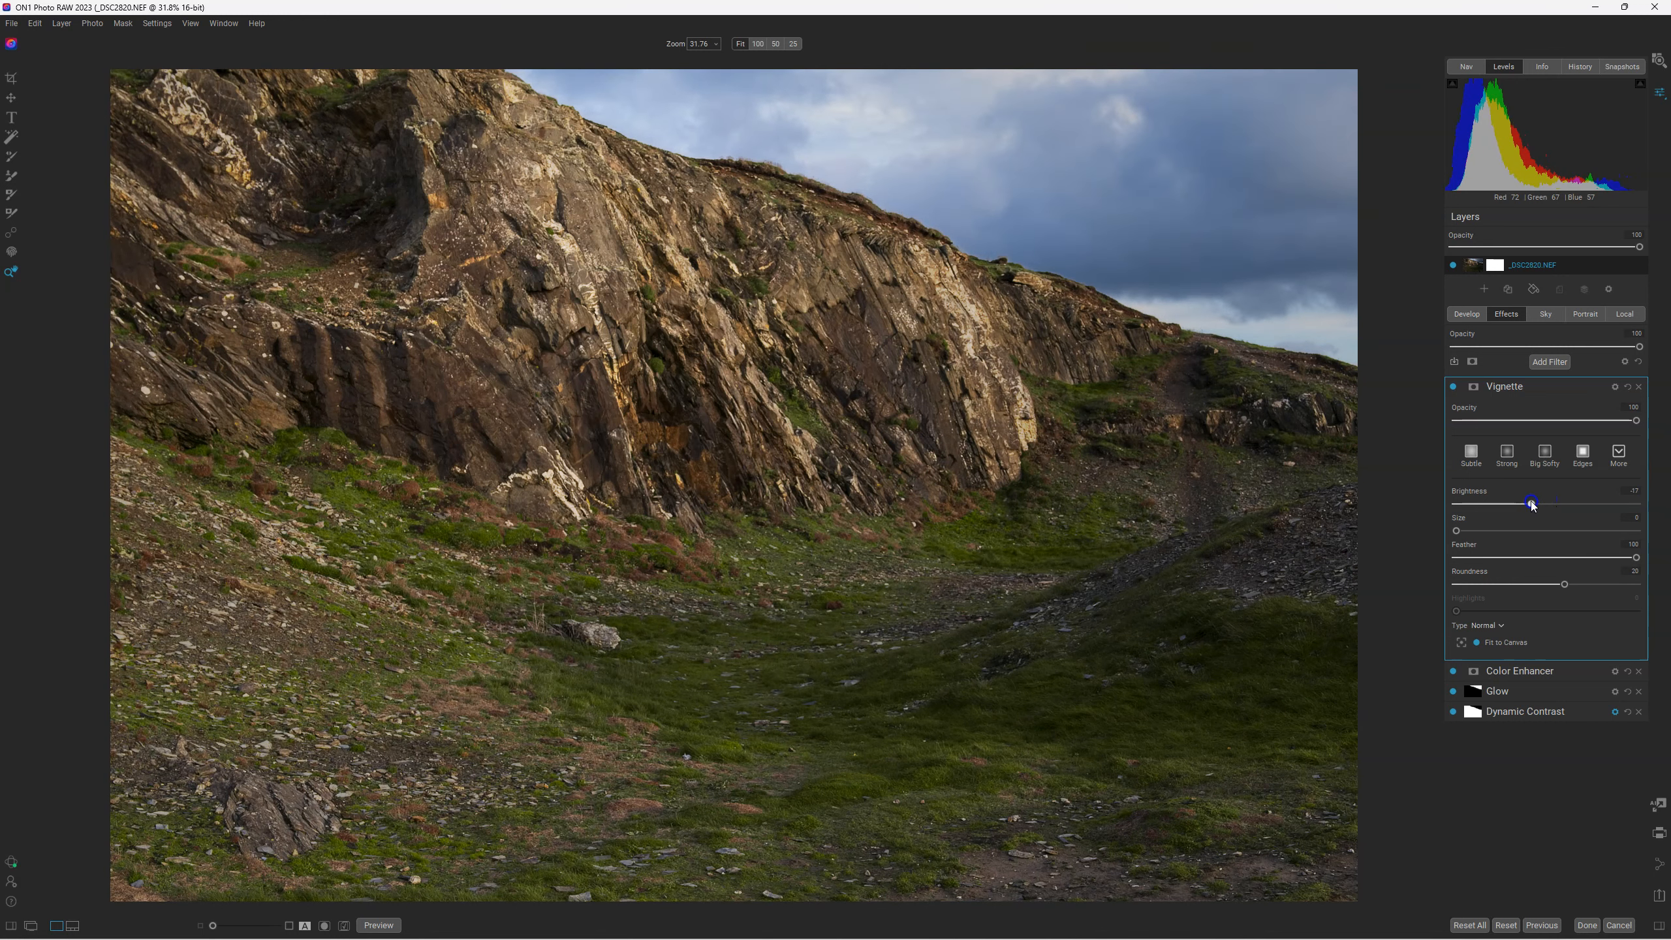
Compare the photo with the Vignette off and on, collapse its settings, and check the full edit against the original
left_click(1455, 386)
left_click(1454, 386)
left_click(1455, 387)
left_click(1455, 386)
left_click(1517, 389)
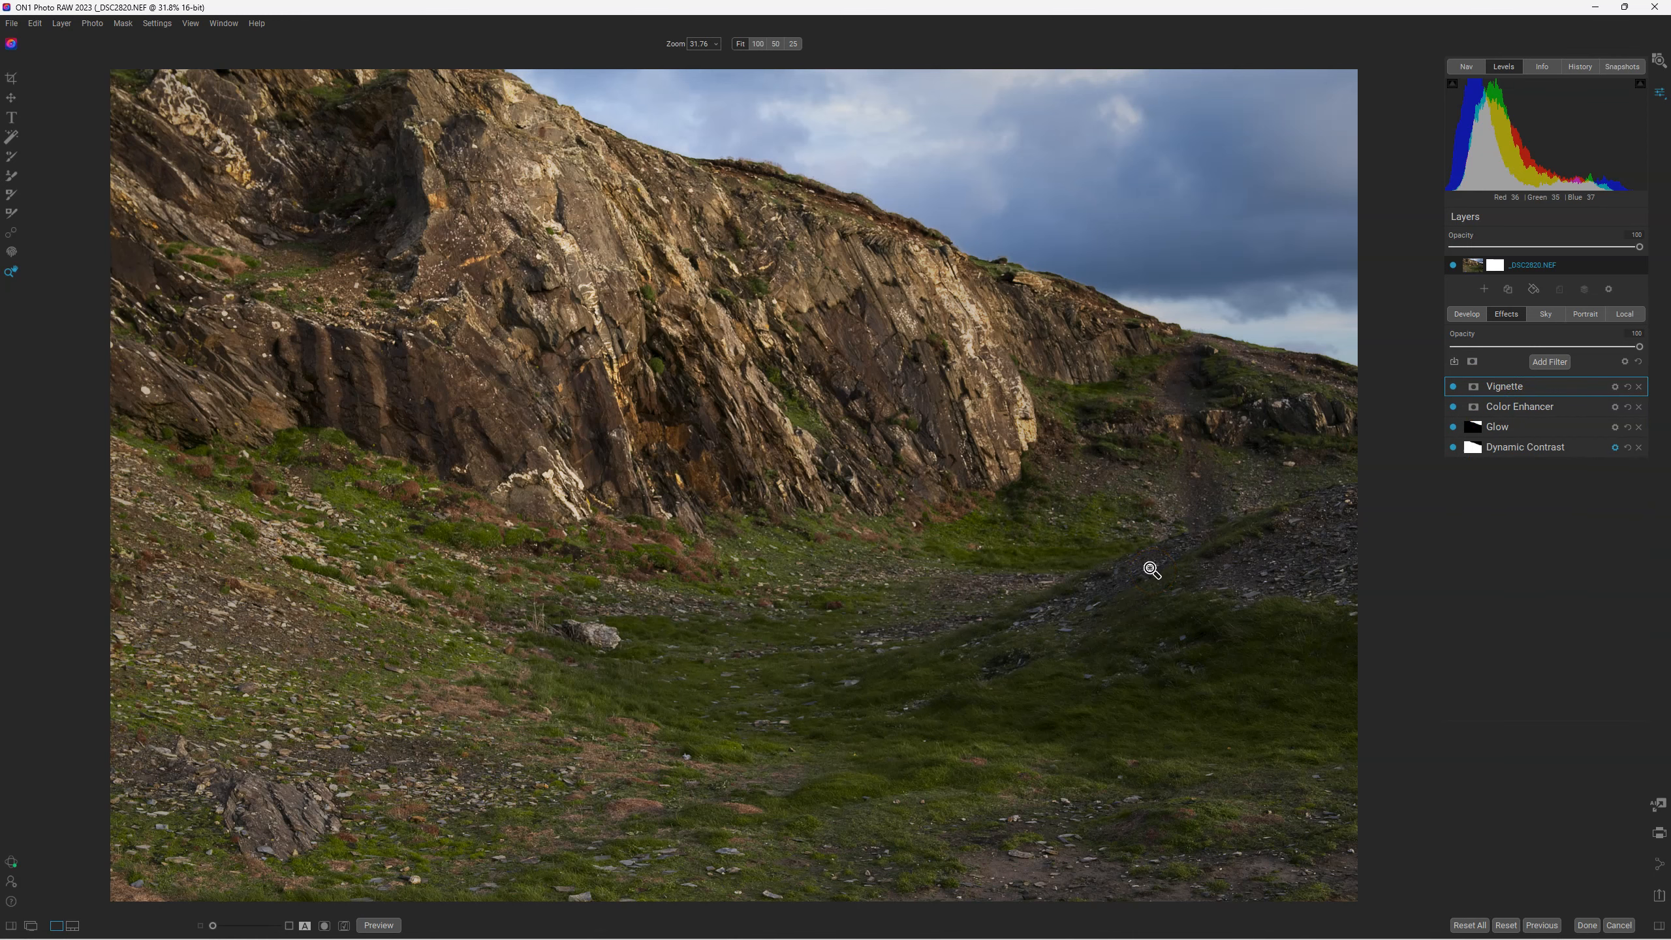
key("backslash")
key("backslash")
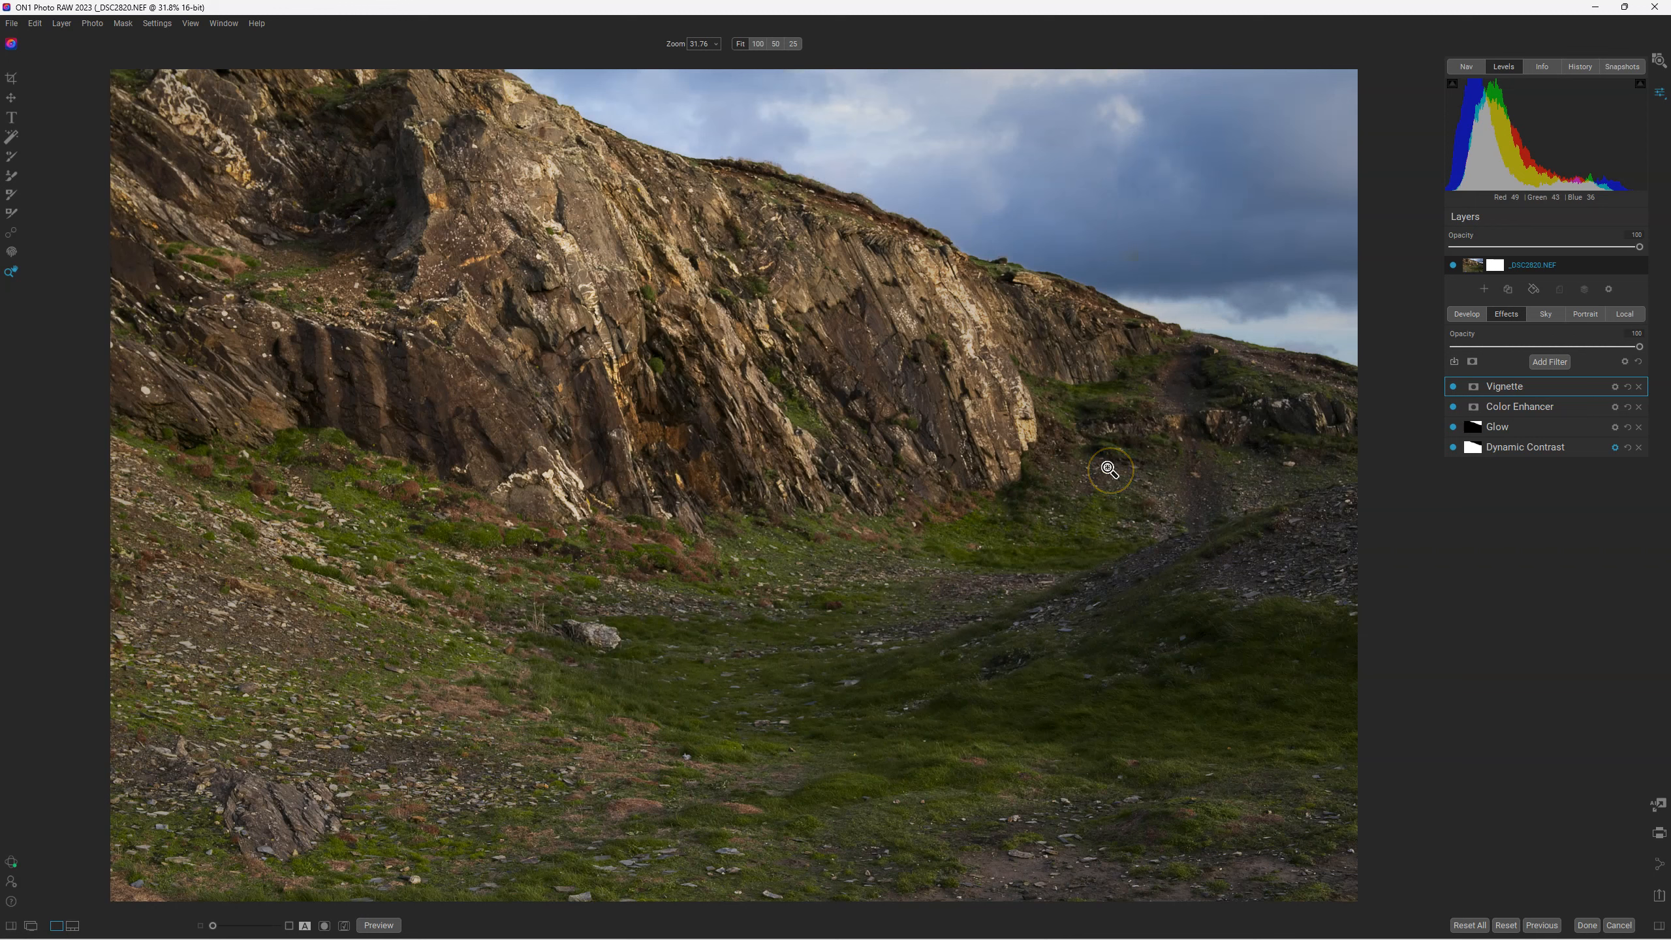